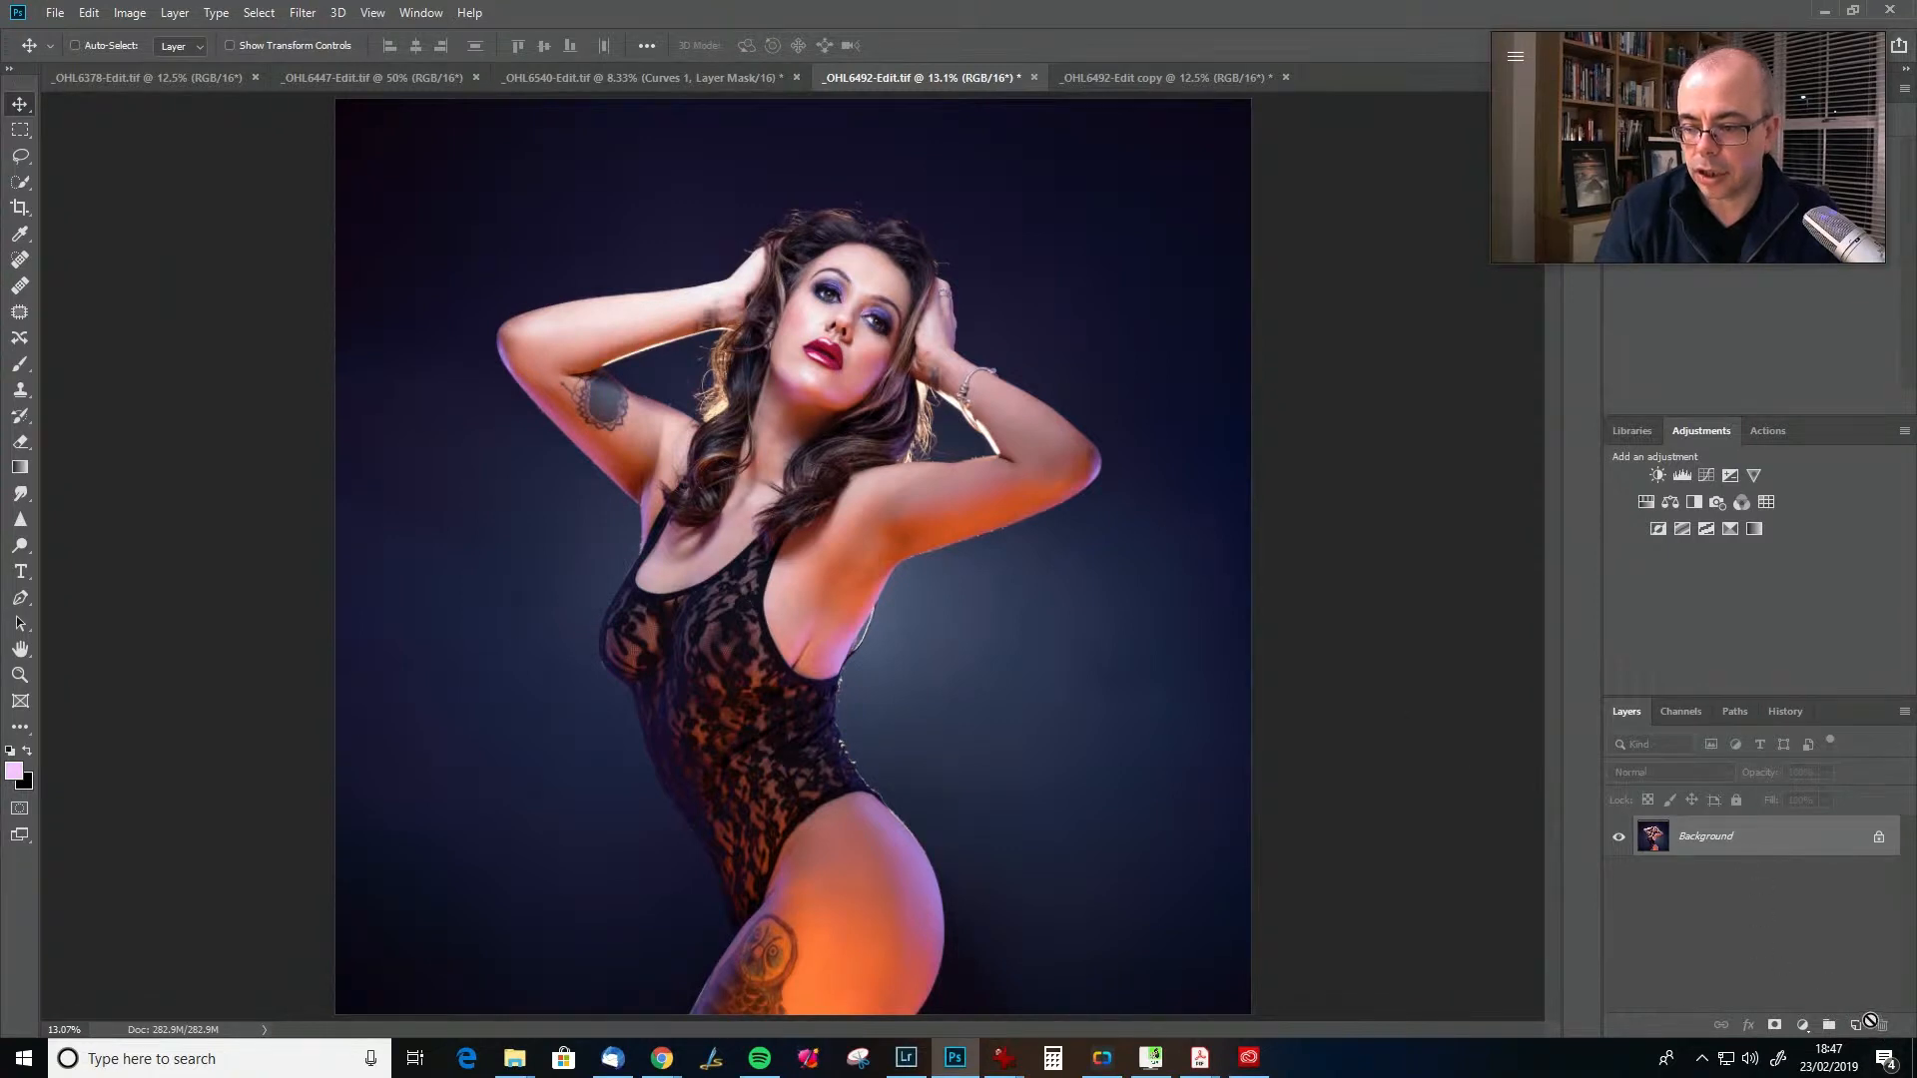
- Add a new layer above the background and draw a large circular ellipse path around the model
{"action": "left_click", "coordinate": [1857, 1027]}
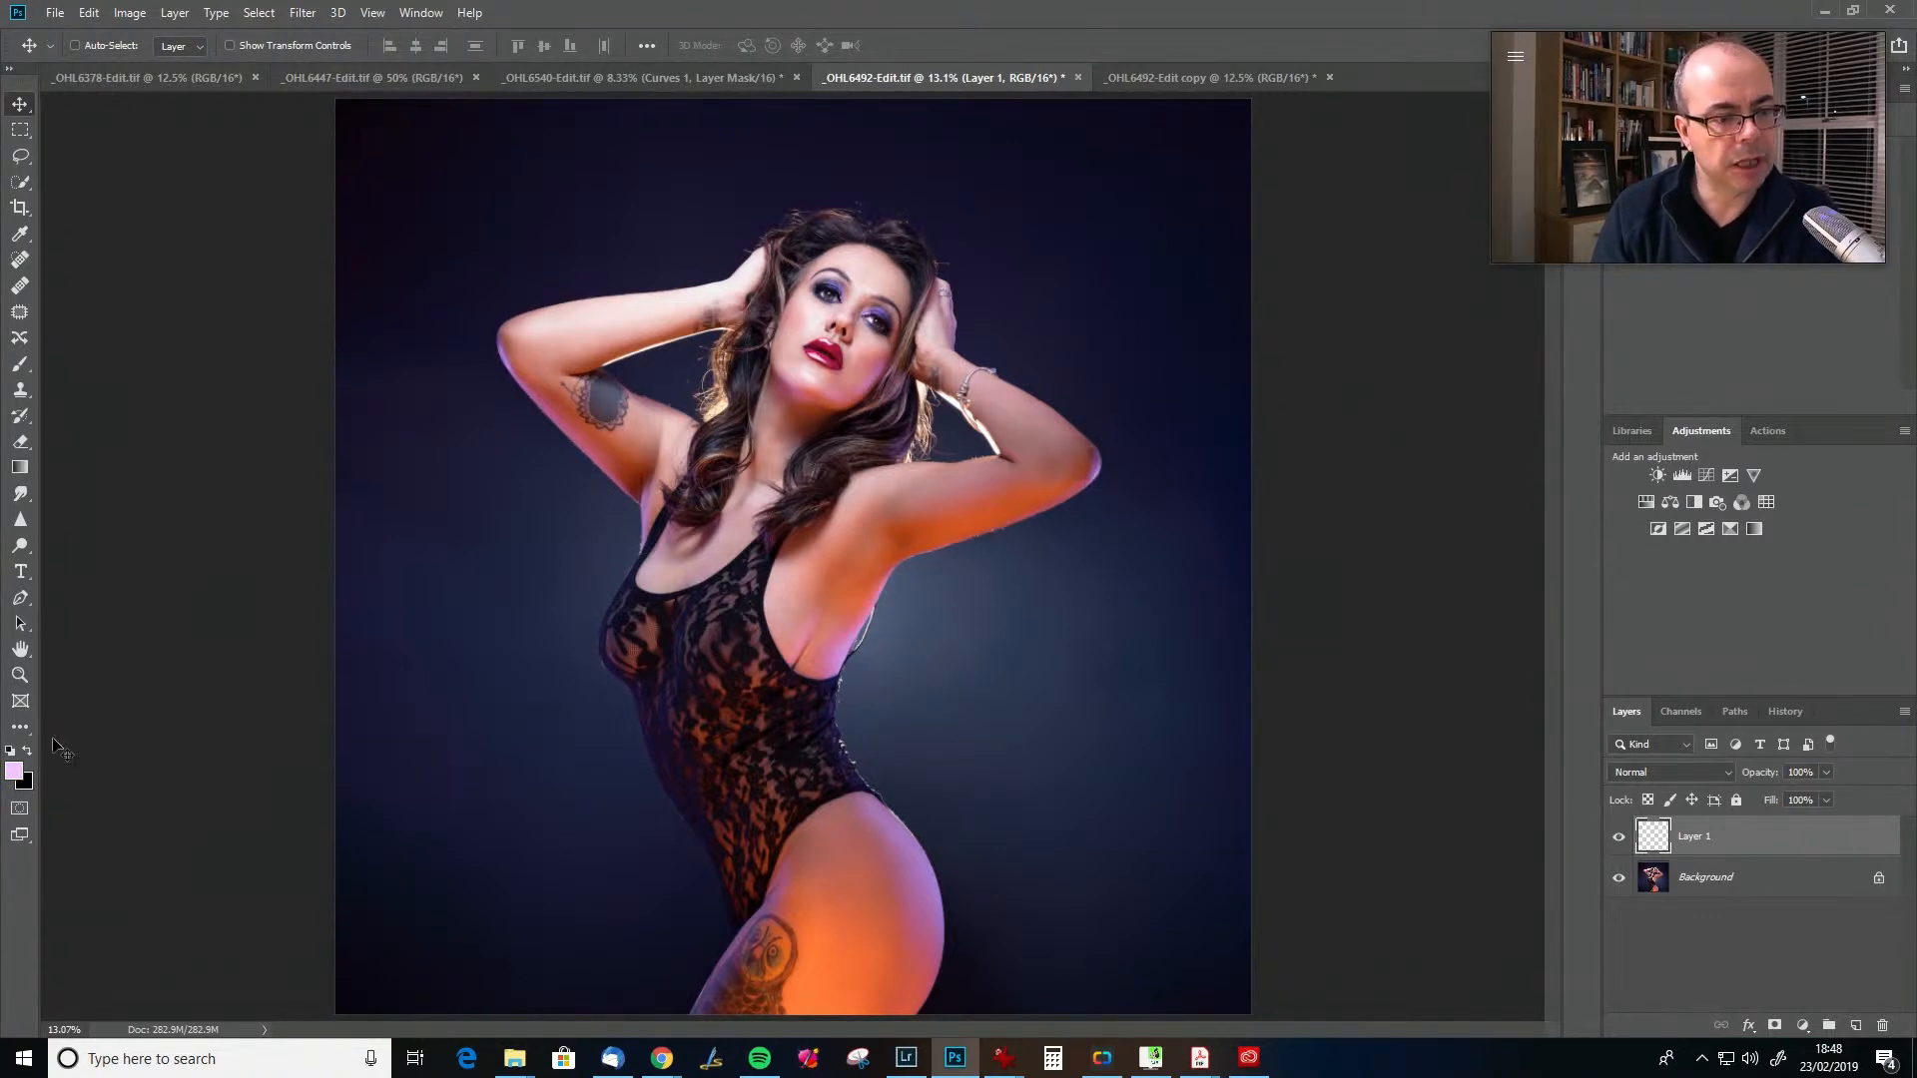
{"action": "left_click", "coordinate": [20, 729]}
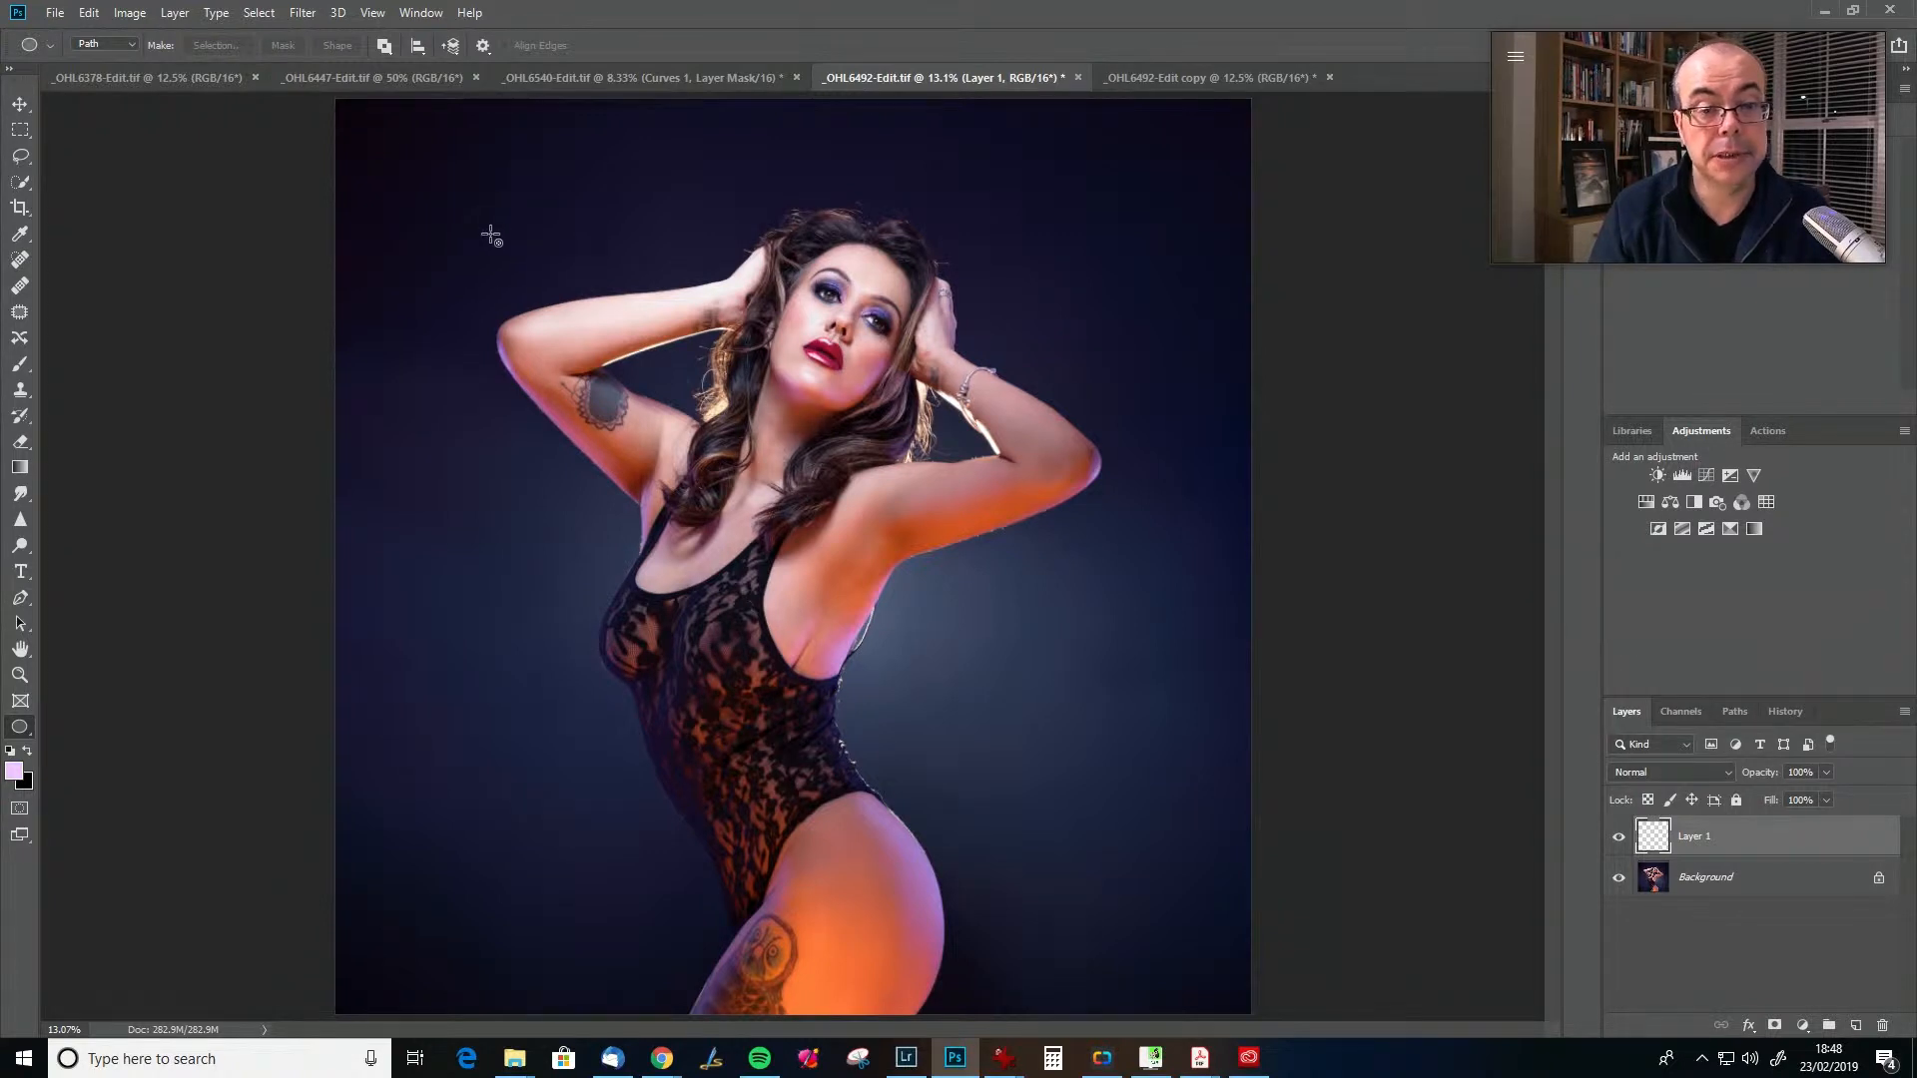
{"action": "left_click_drag", "start_coordinate": [488, 232], "coordinate": [1207, 1040]}
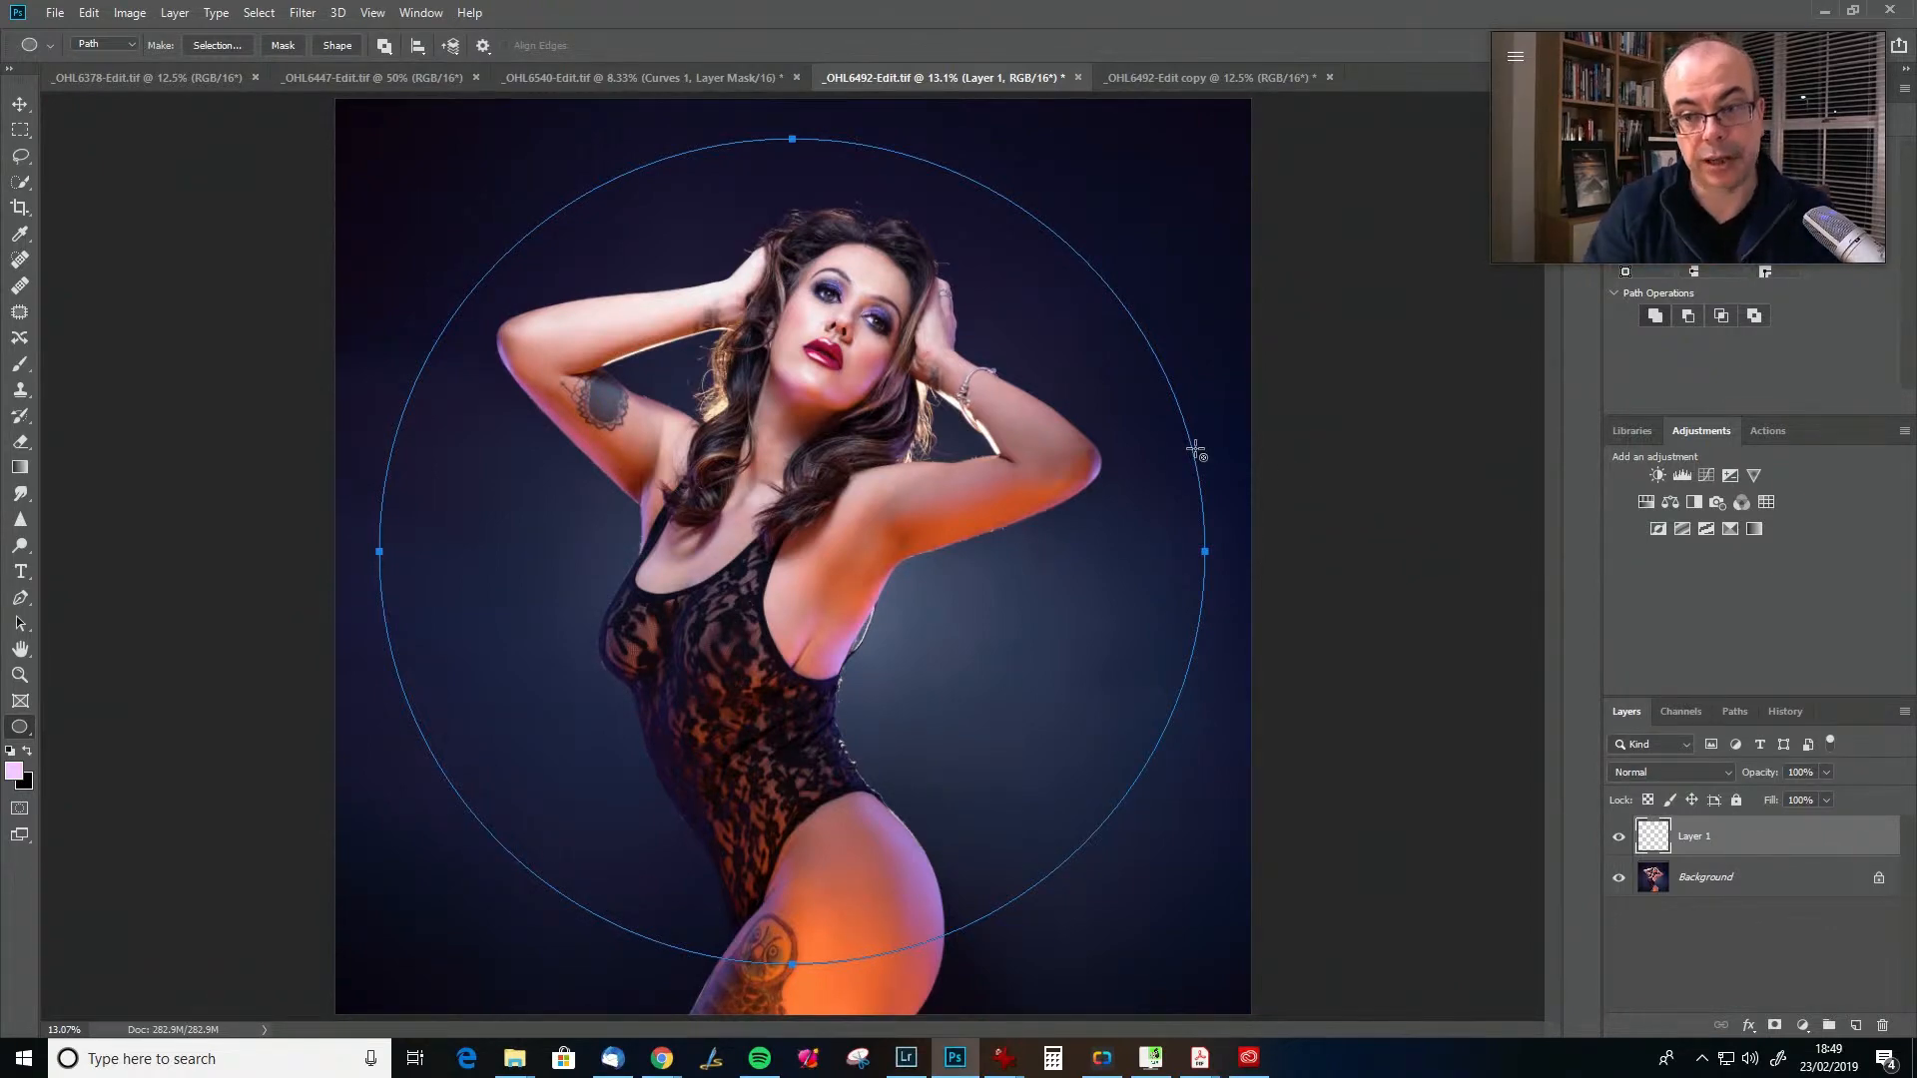
{"action": "left_click", "coordinate": [1738, 711]}
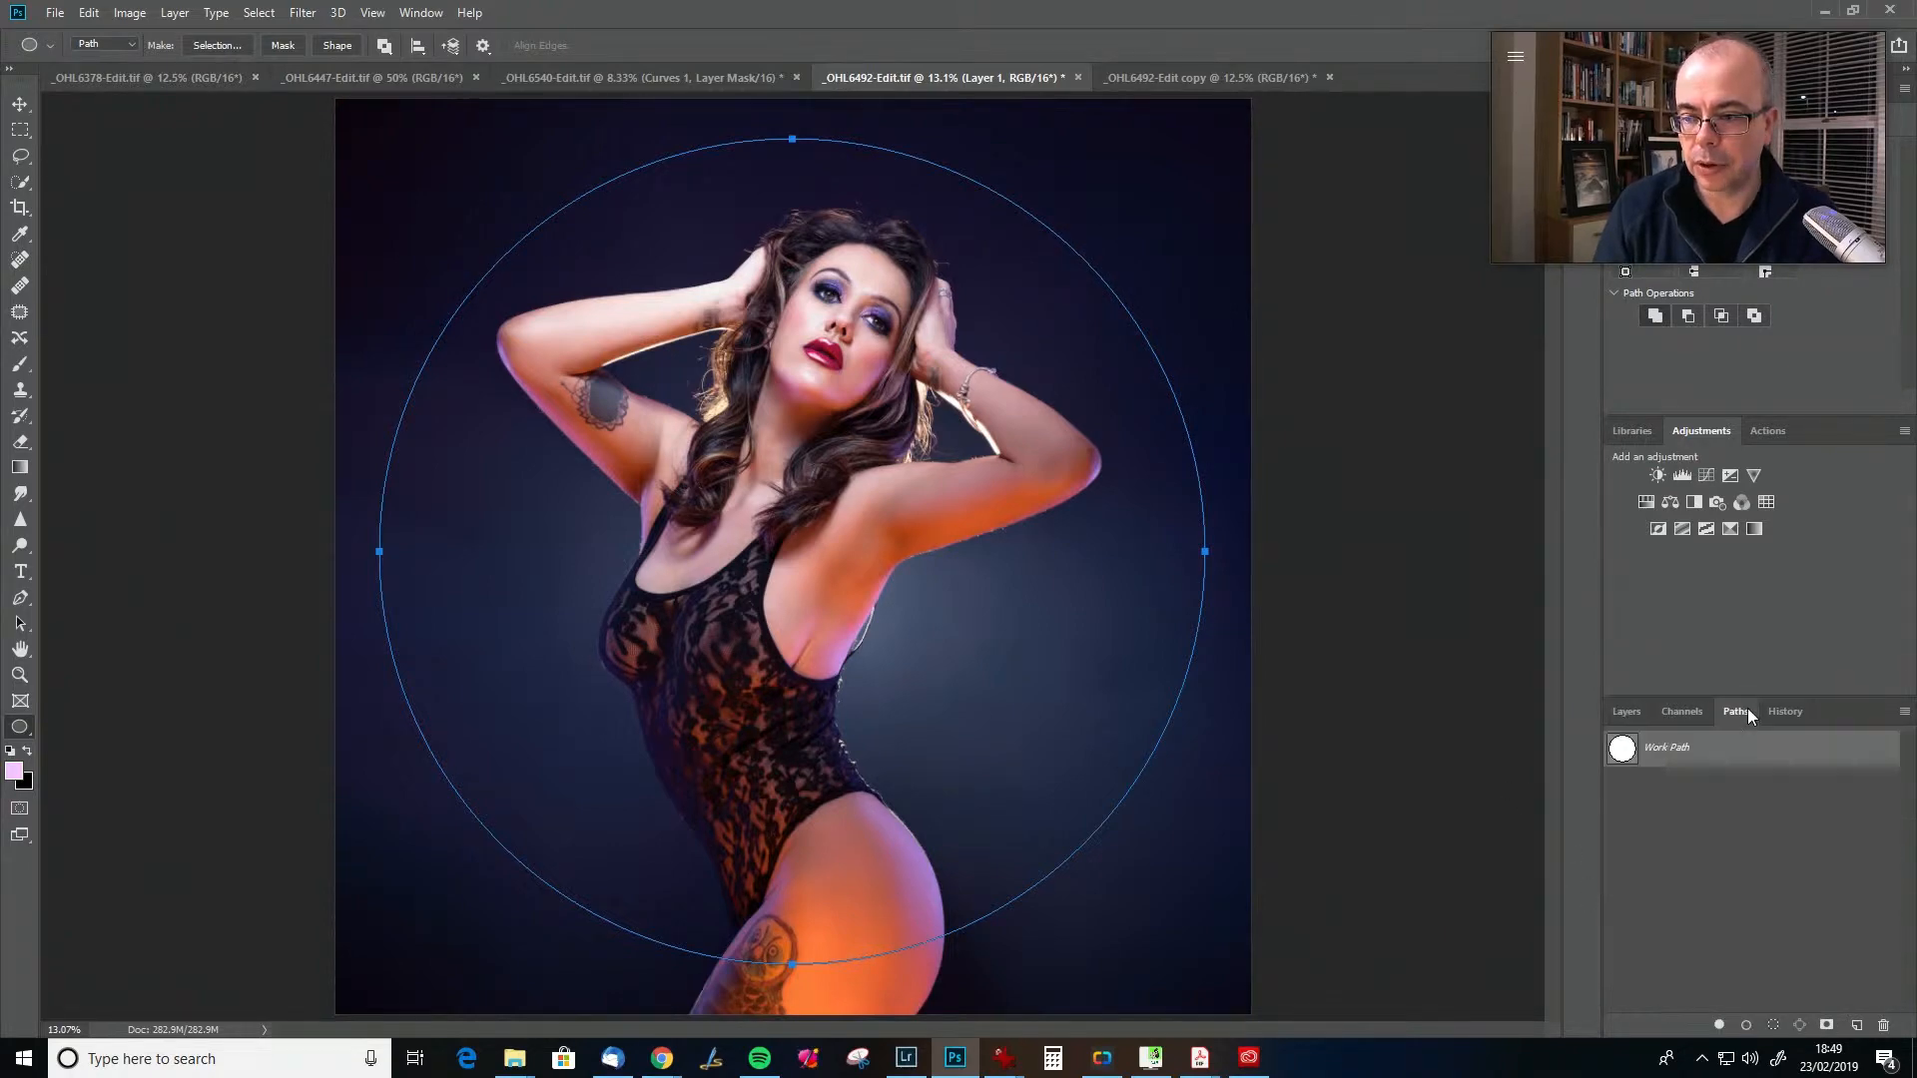
{"action": "right_click", "coordinate": [1687, 751]}
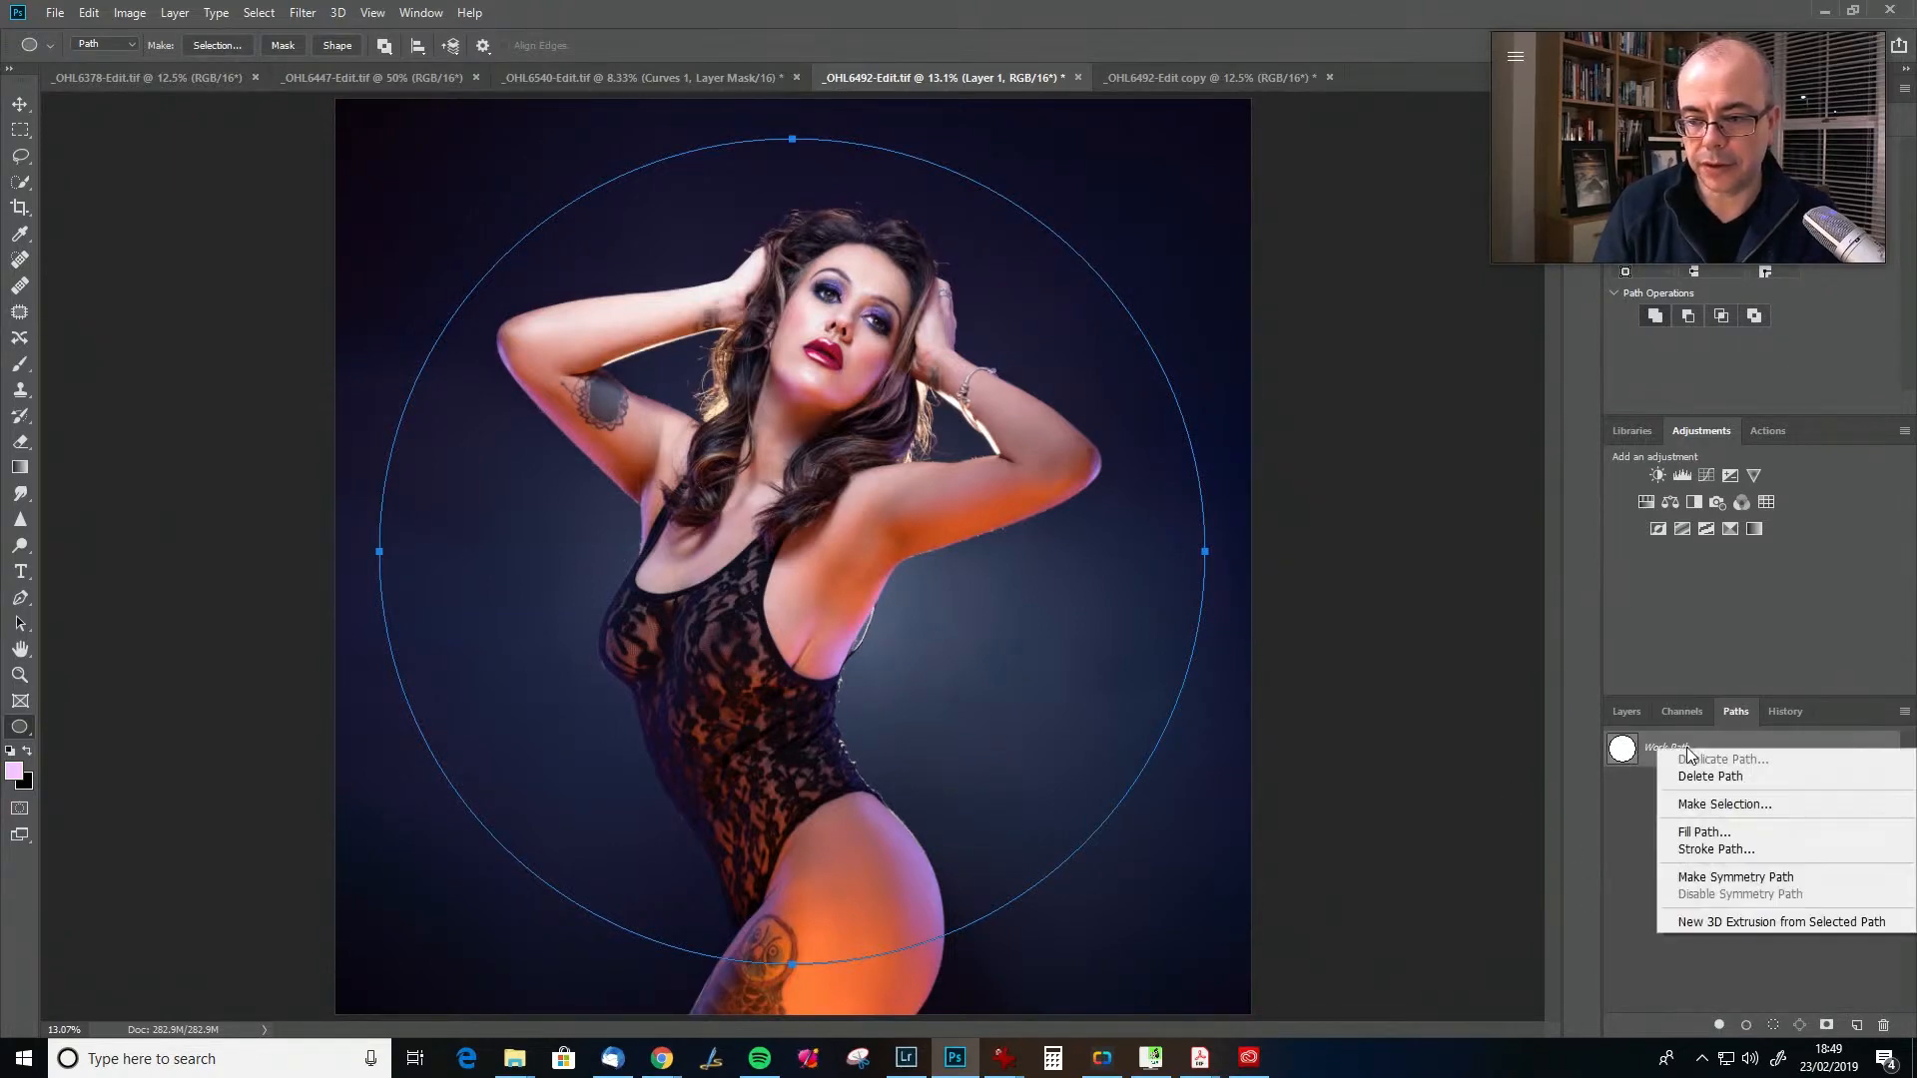
{"action": "left_click", "coordinate": [1707, 849]}
{"action": "left_click", "coordinate": [961, 356]}
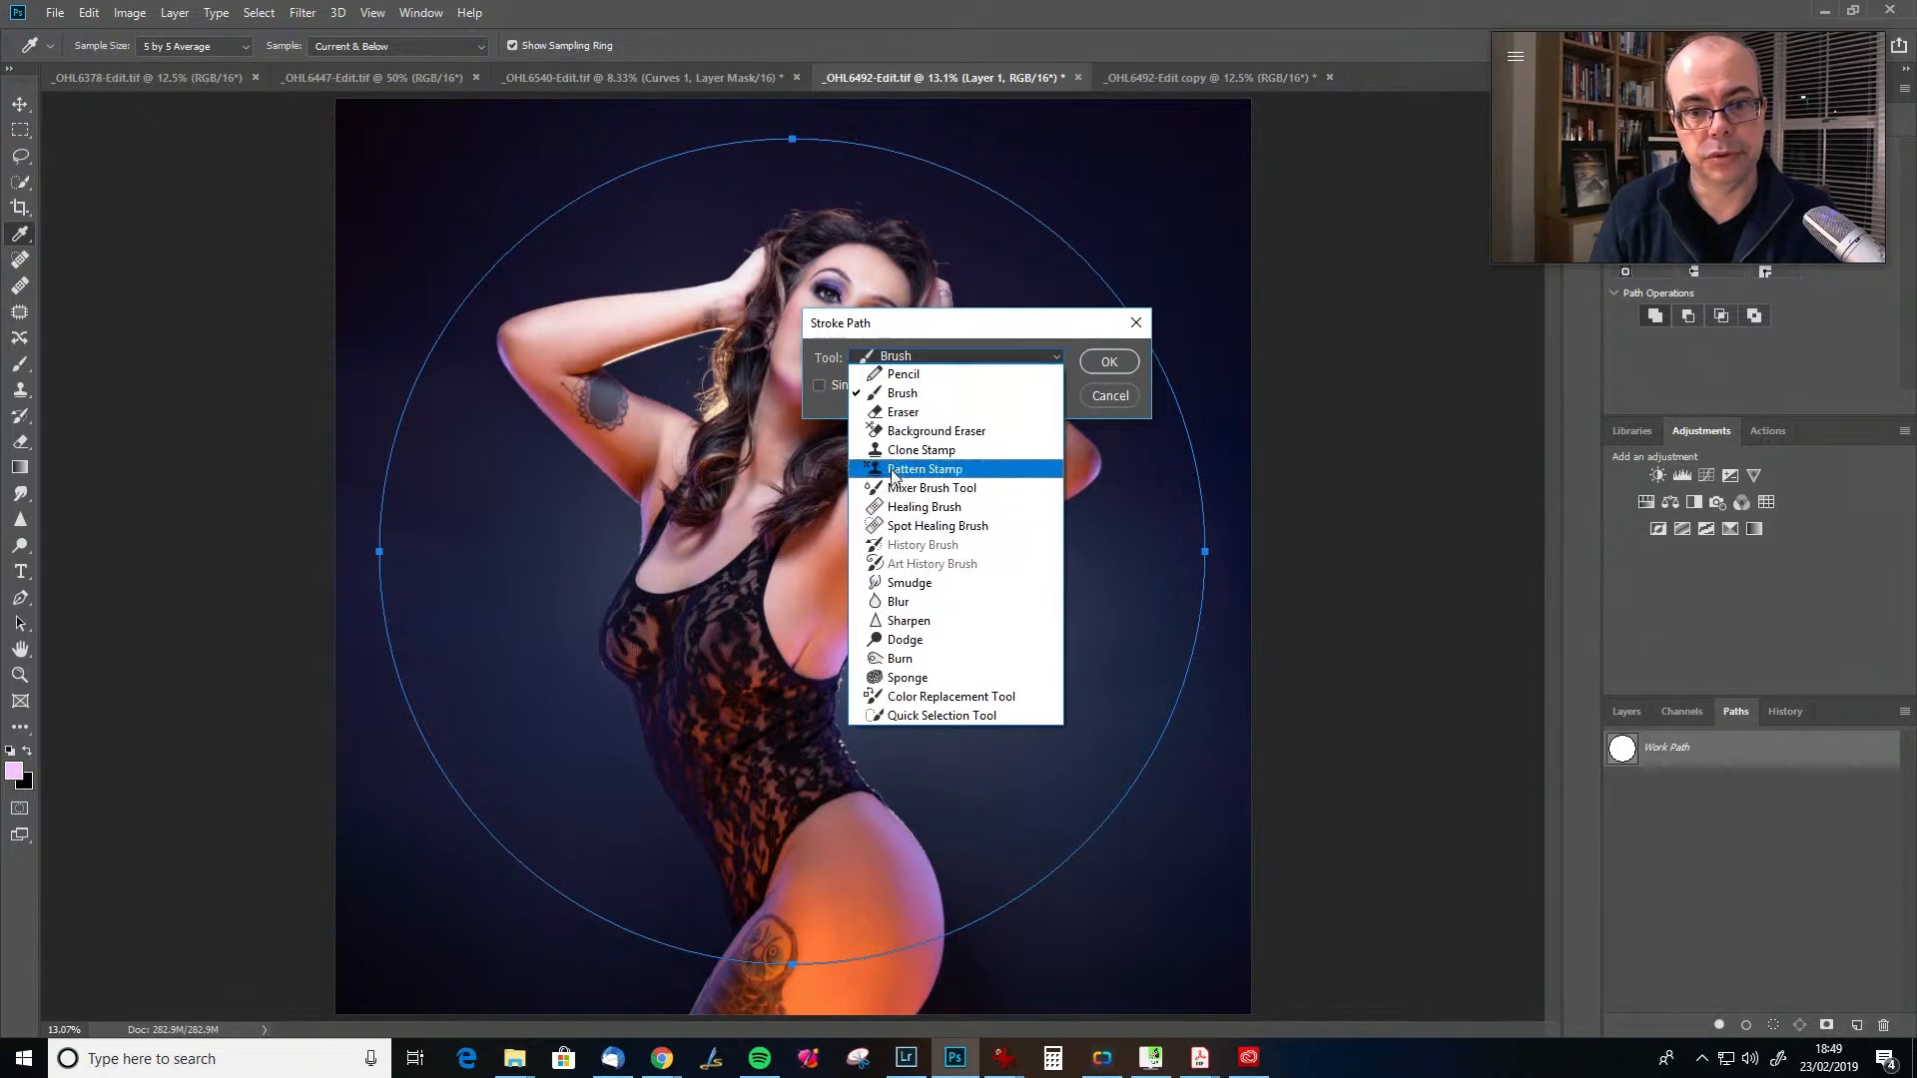
{"action": "left_click", "coordinate": [1118, 403]}
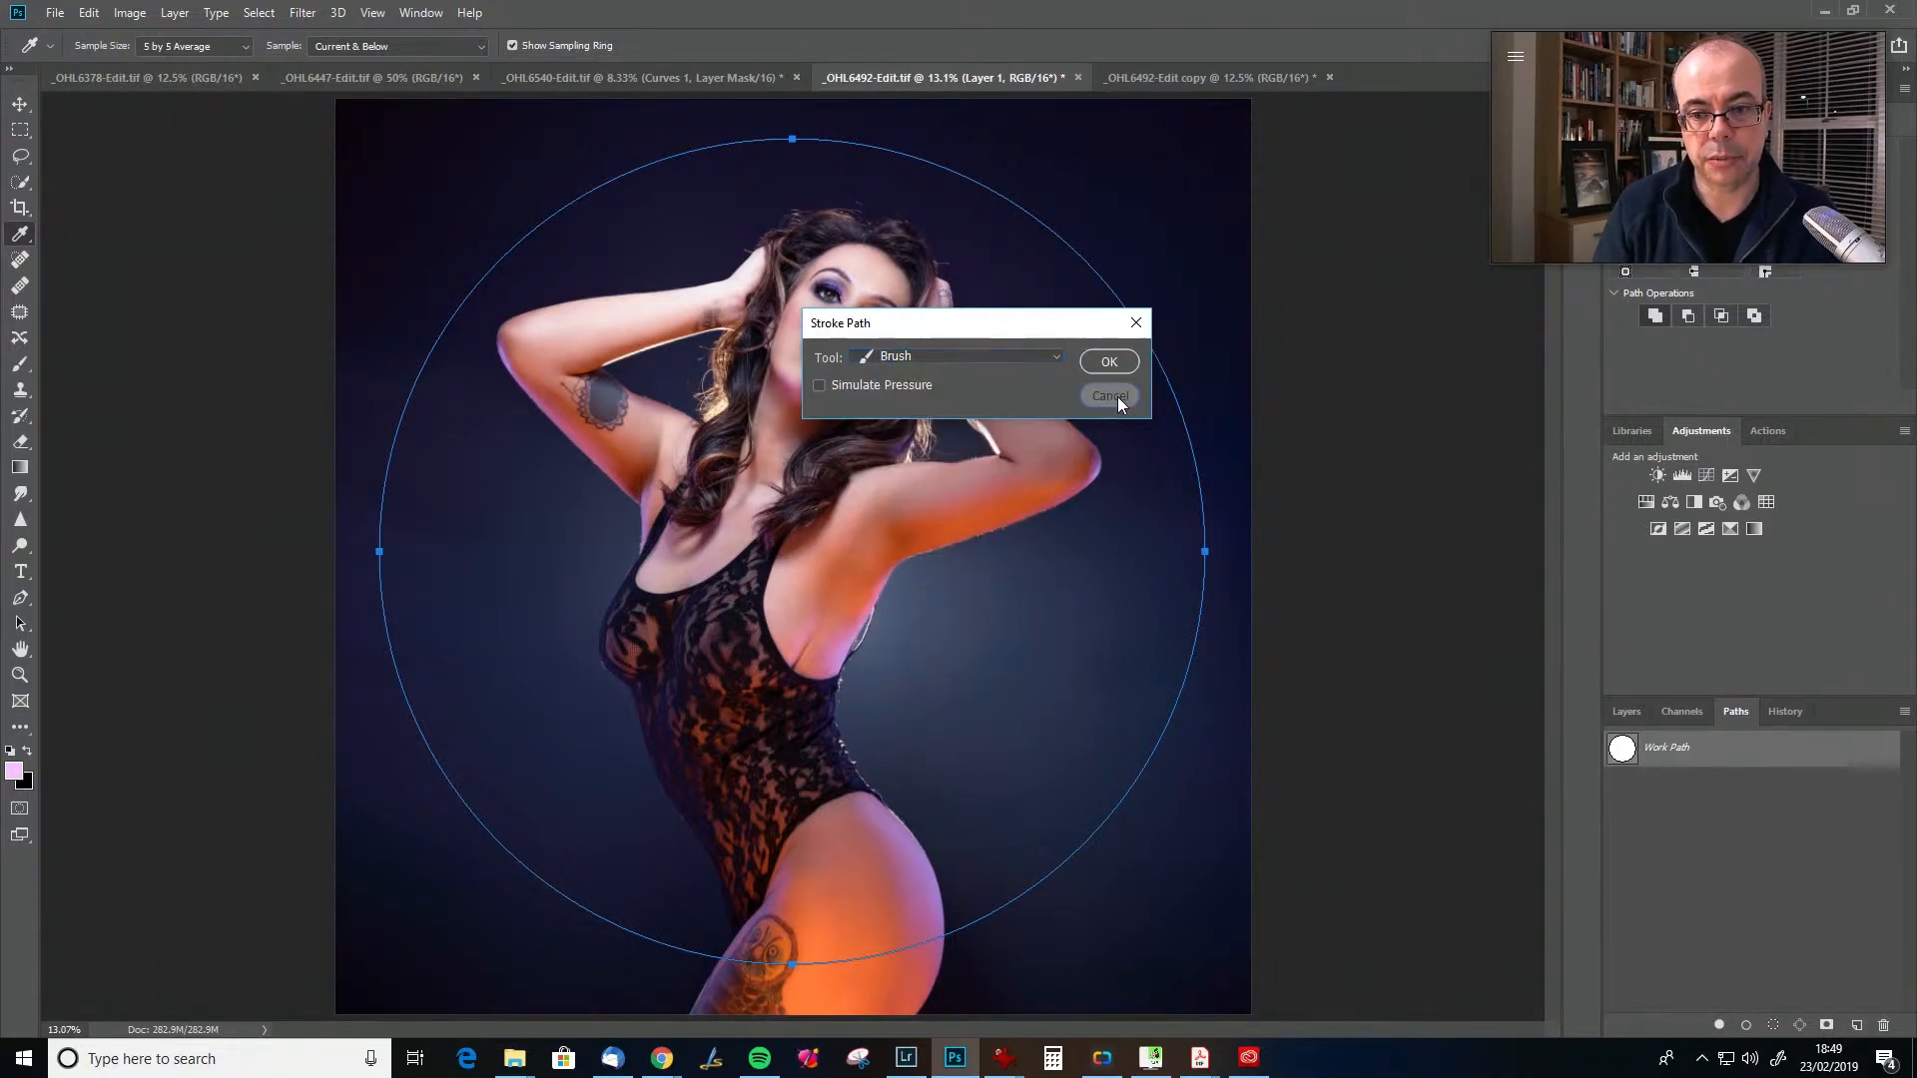
{"action": "left_click", "coordinate": [1110, 397]}
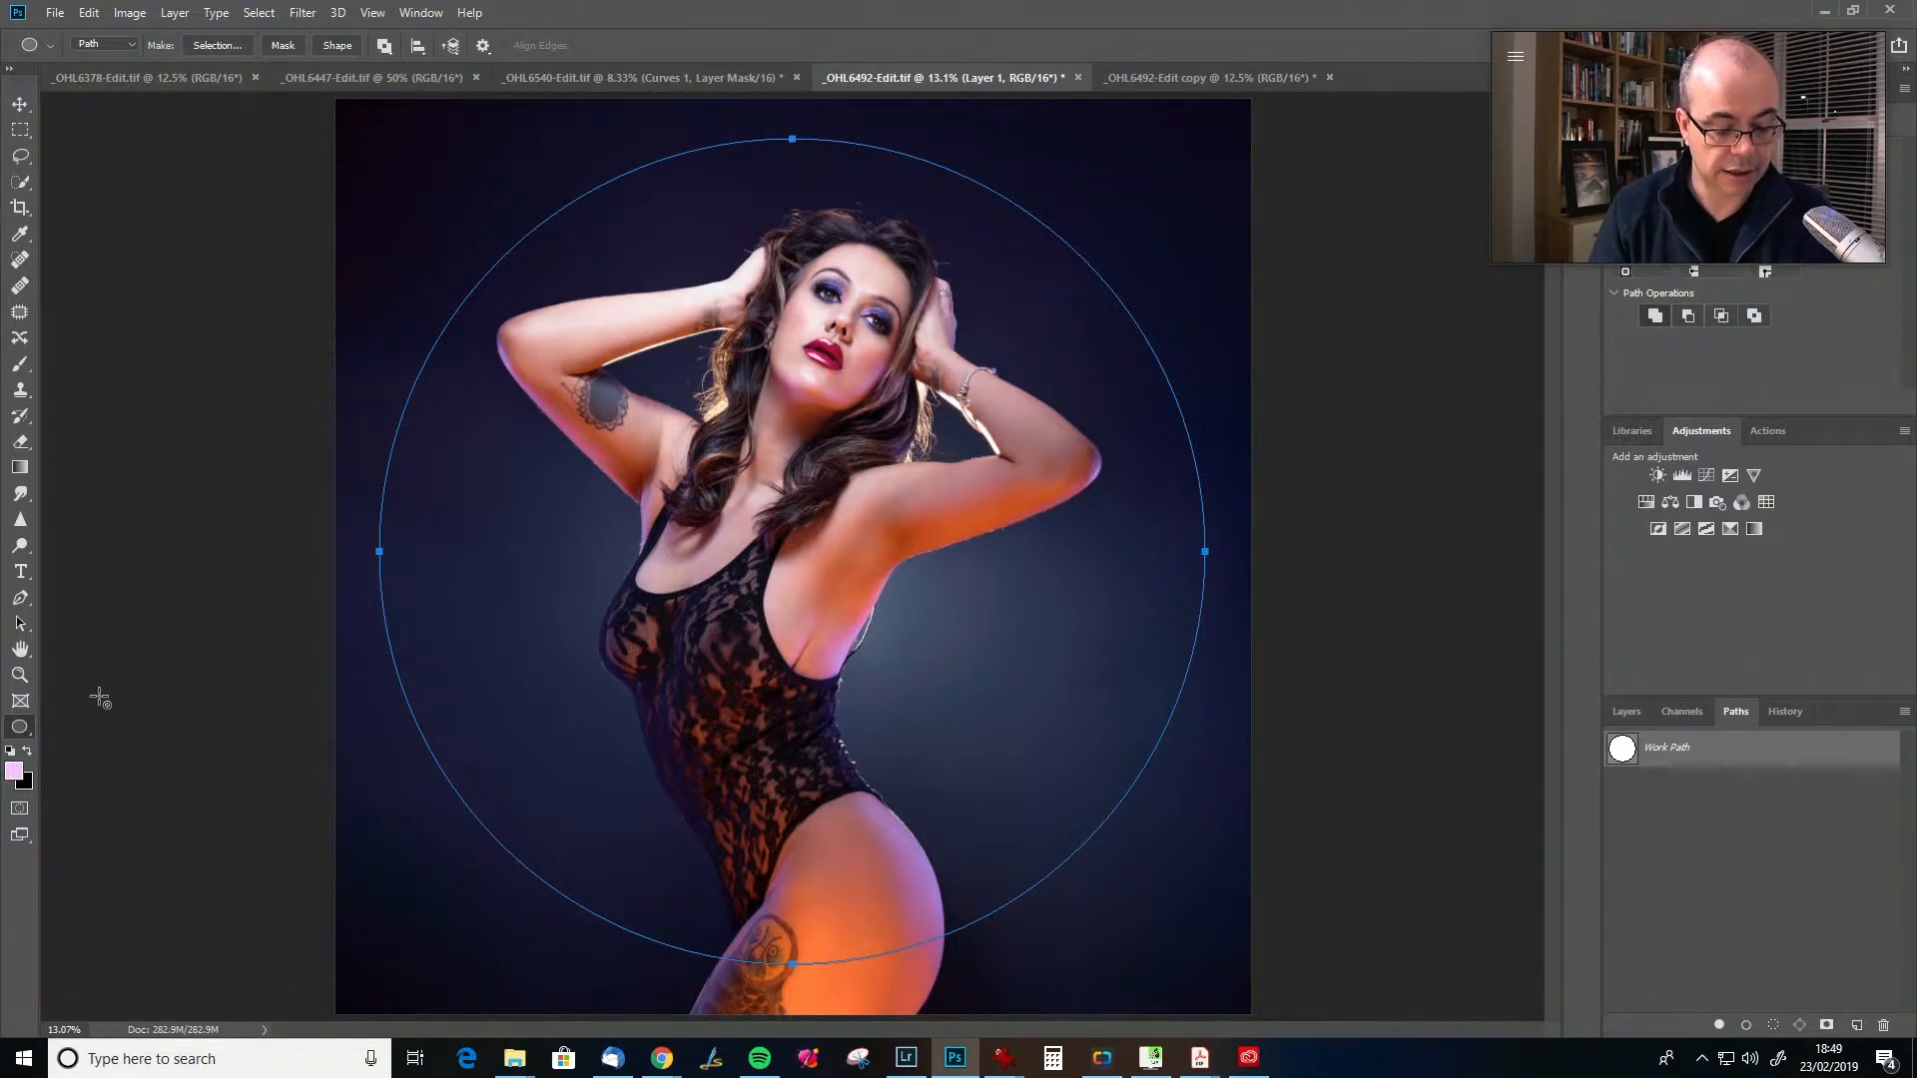
- Set the foreground colour for the brush to the pale purple dbc3ff
{"action": "key", "text": "b"}
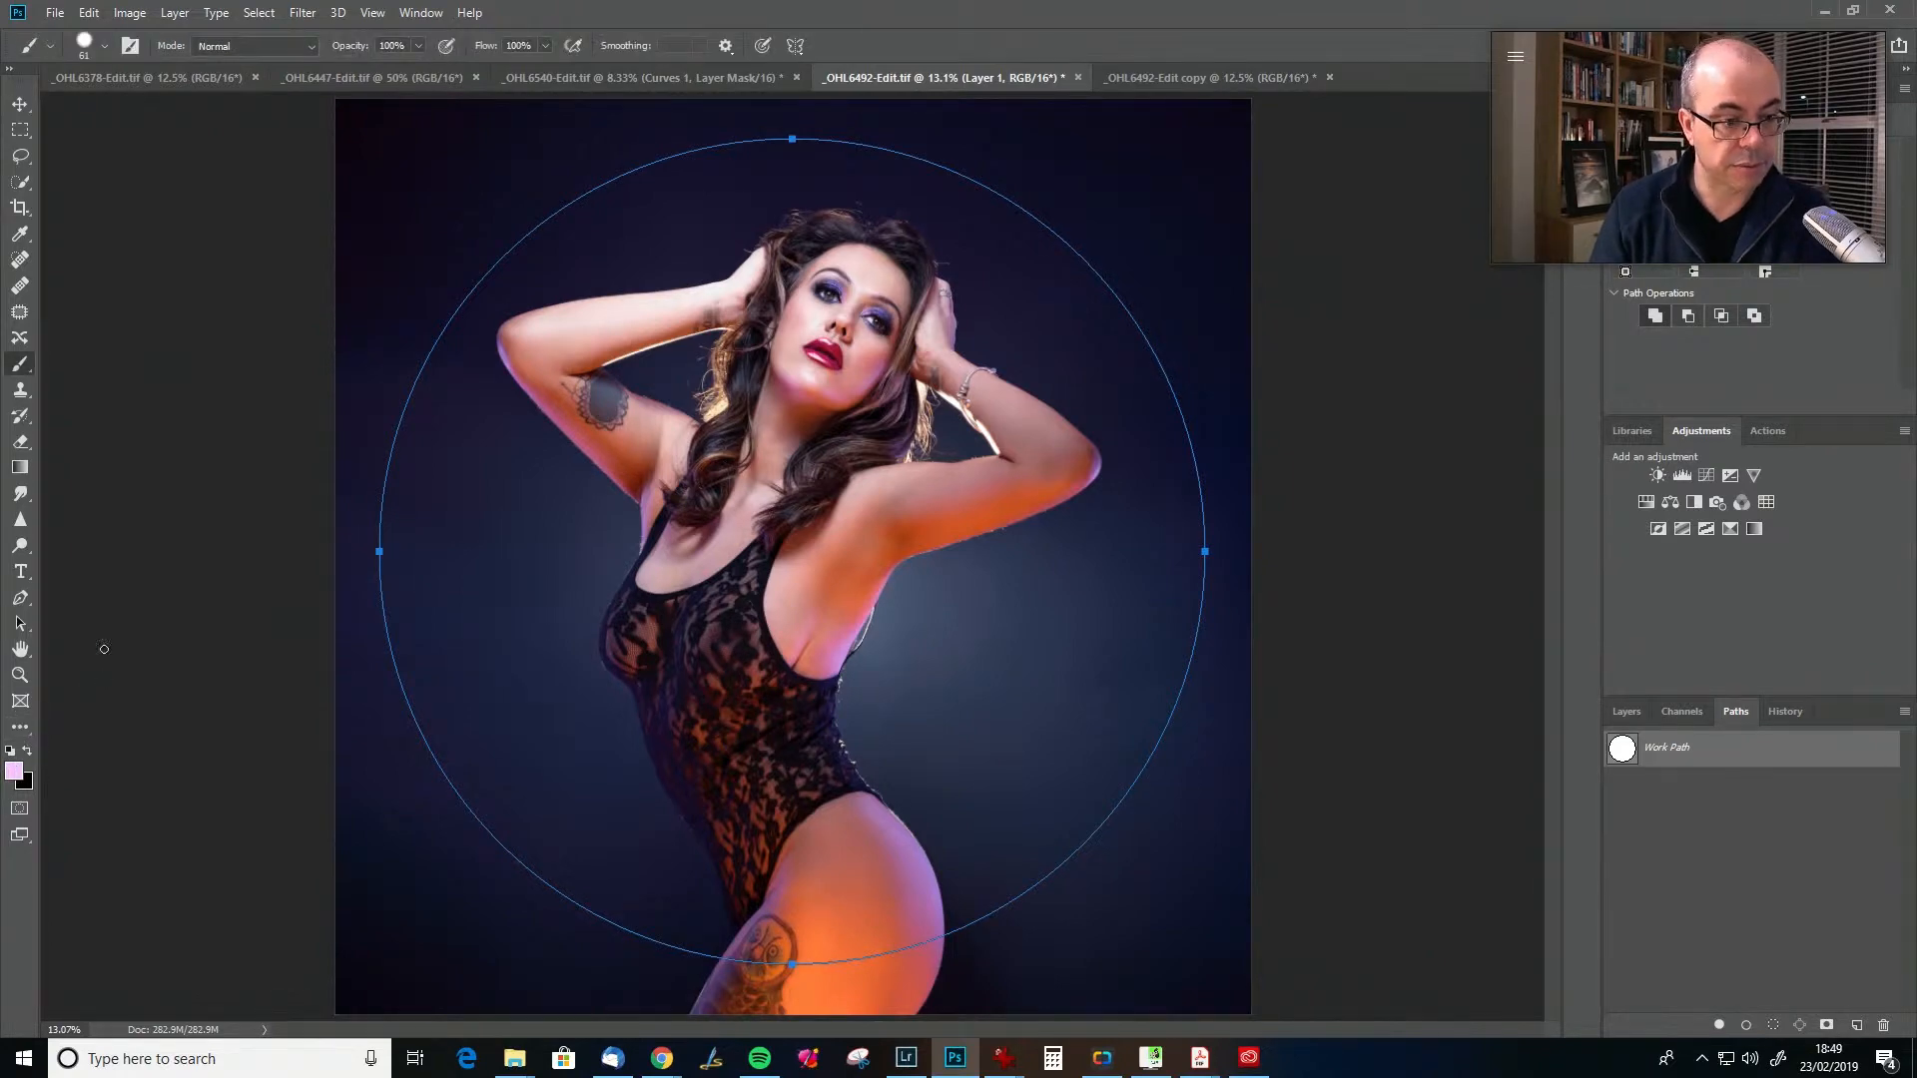
{"action": "left_click", "coordinate": [14, 771]}
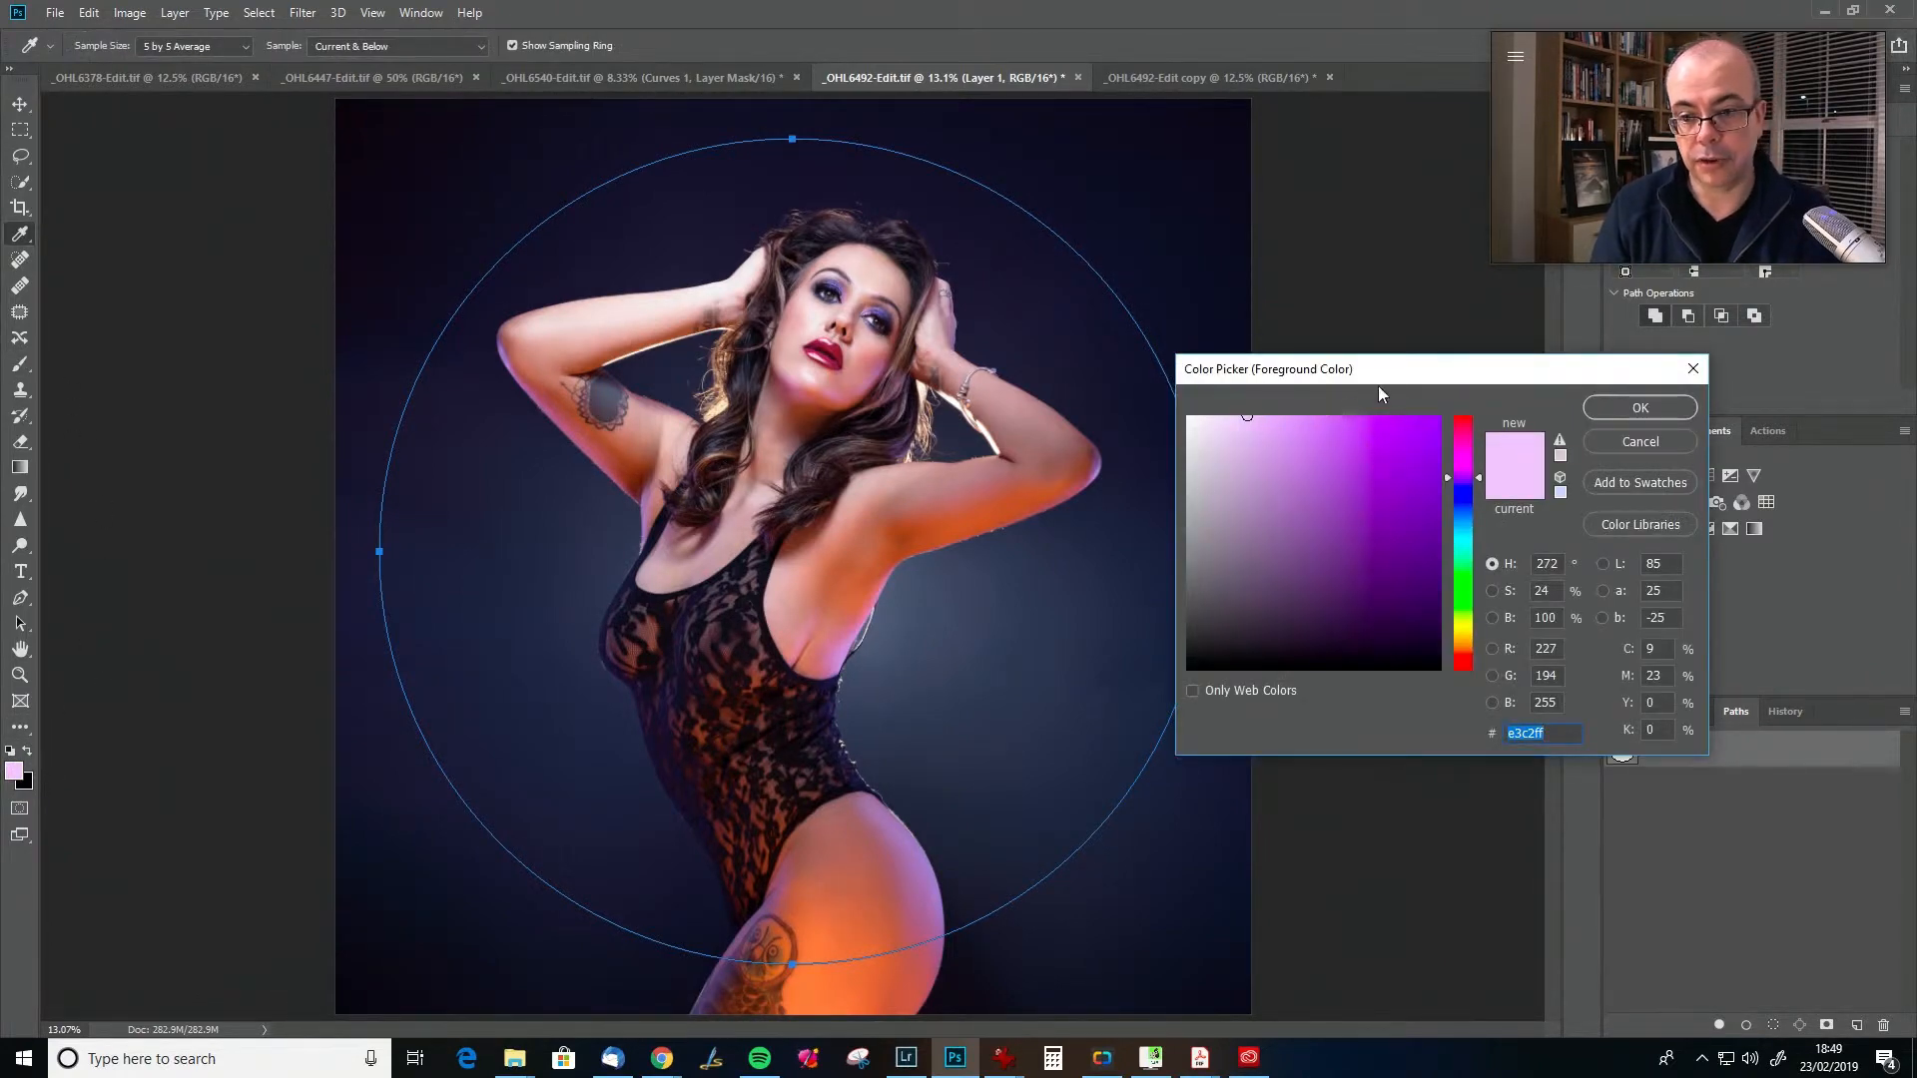
{"action": "left_click_drag", "start_coordinate": [1368, 378], "coordinate": [1455, 333]}
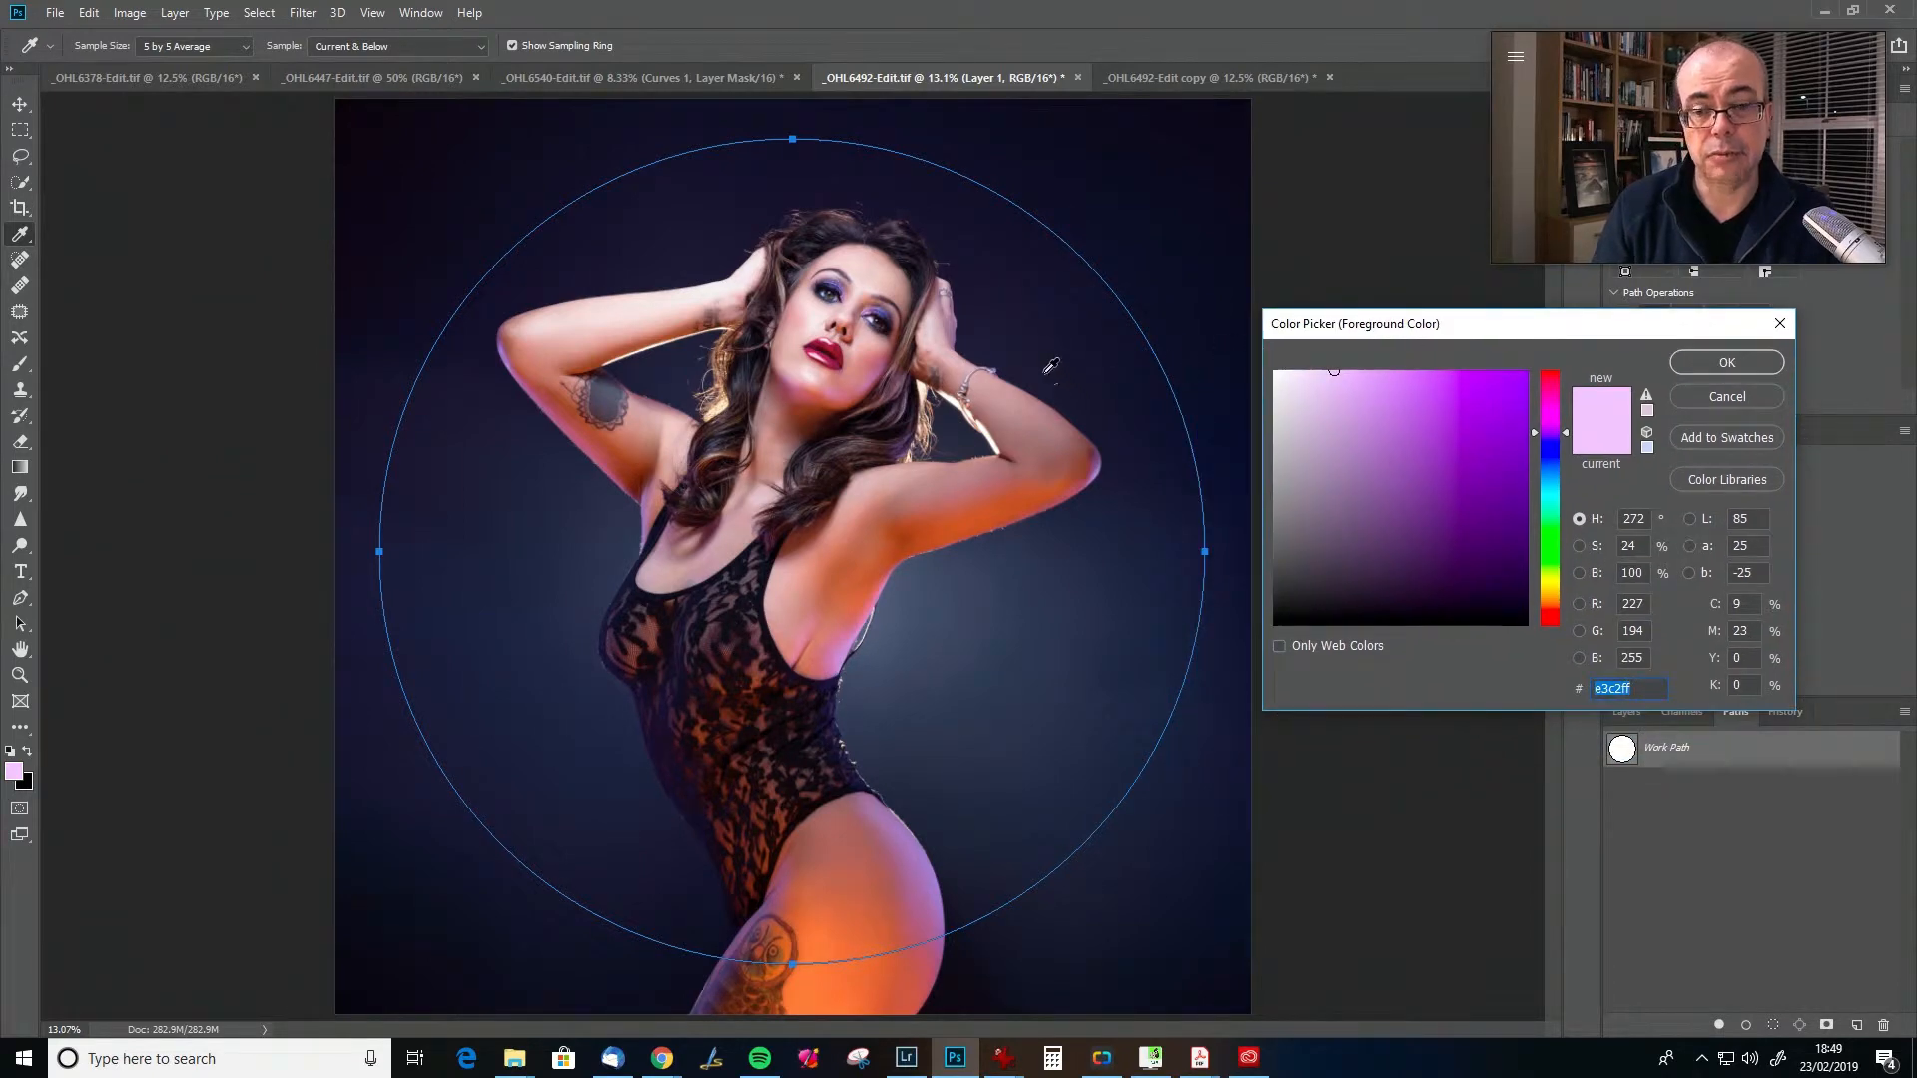
{"action": "left_click", "coordinate": [848, 644]}
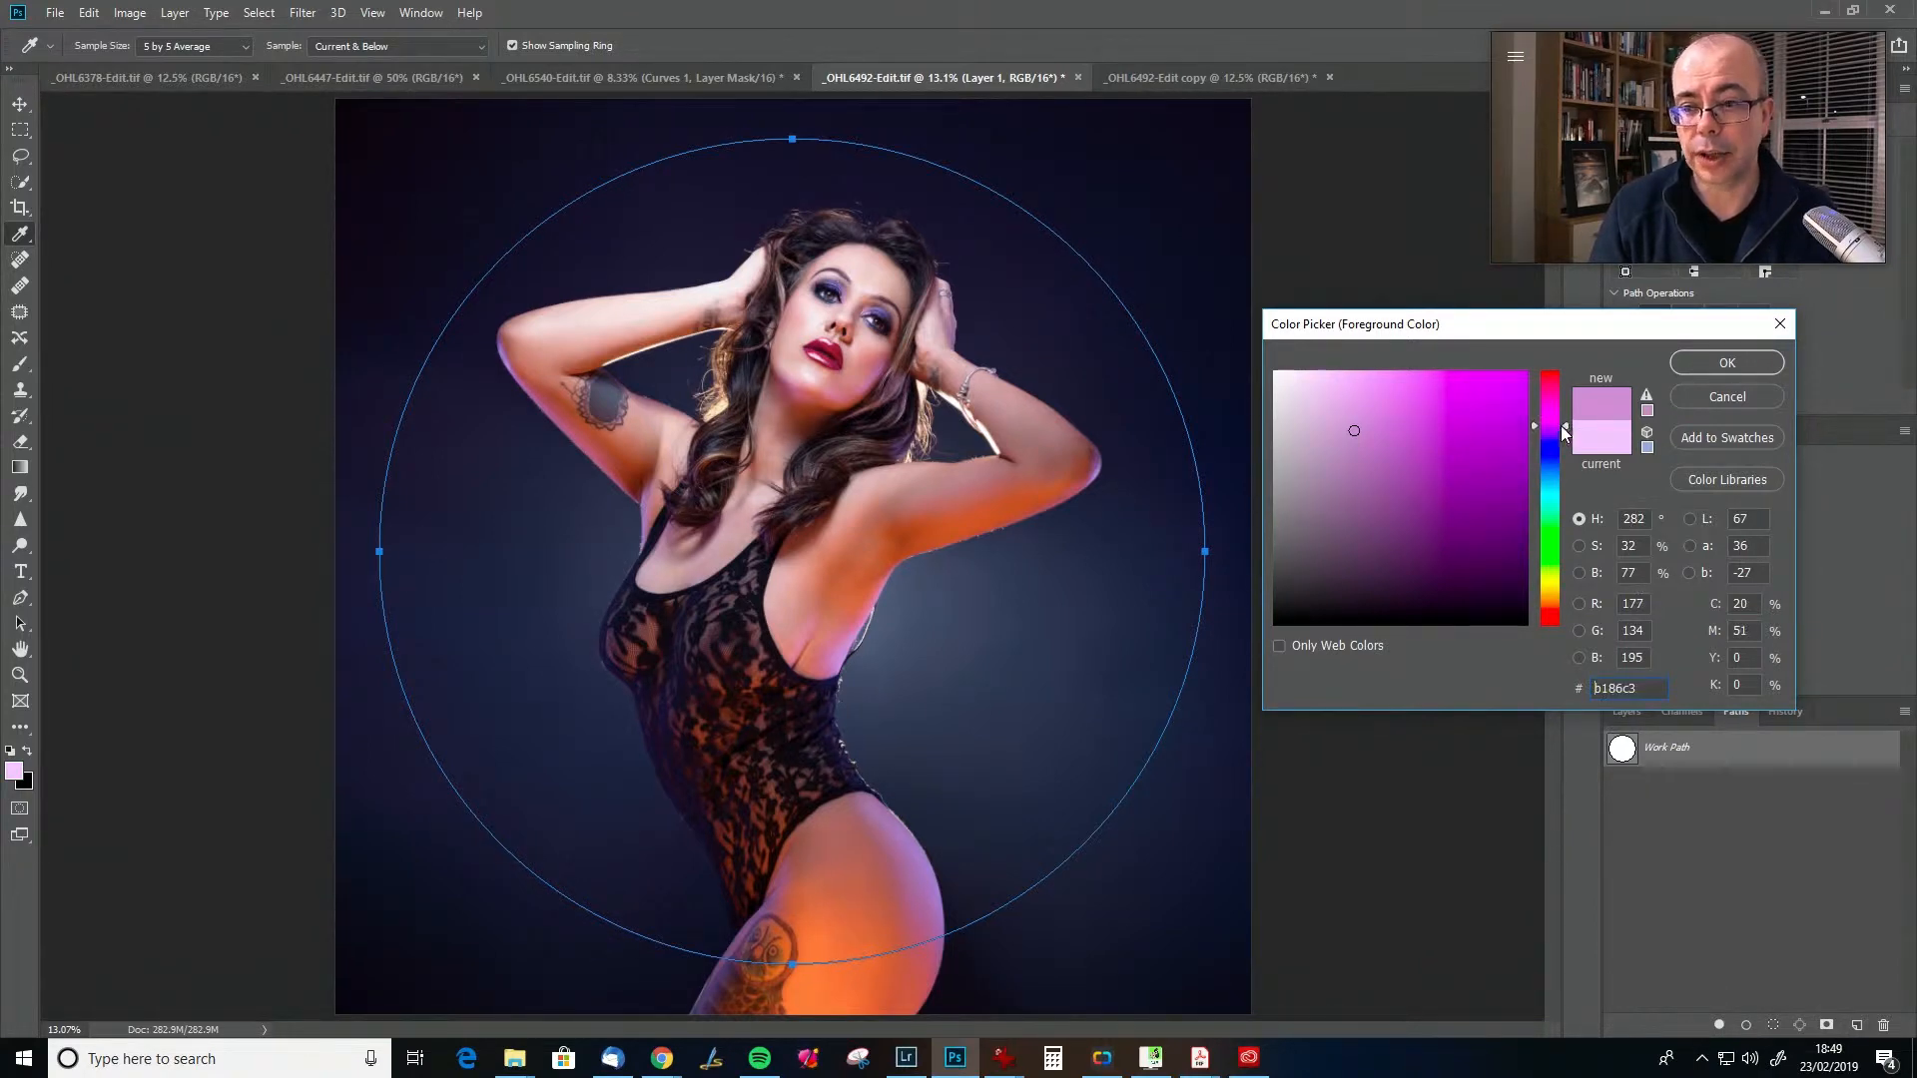
{"action": "left_click_drag", "start_coordinate": [1566, 425], "coordinate": [1566, 440]}
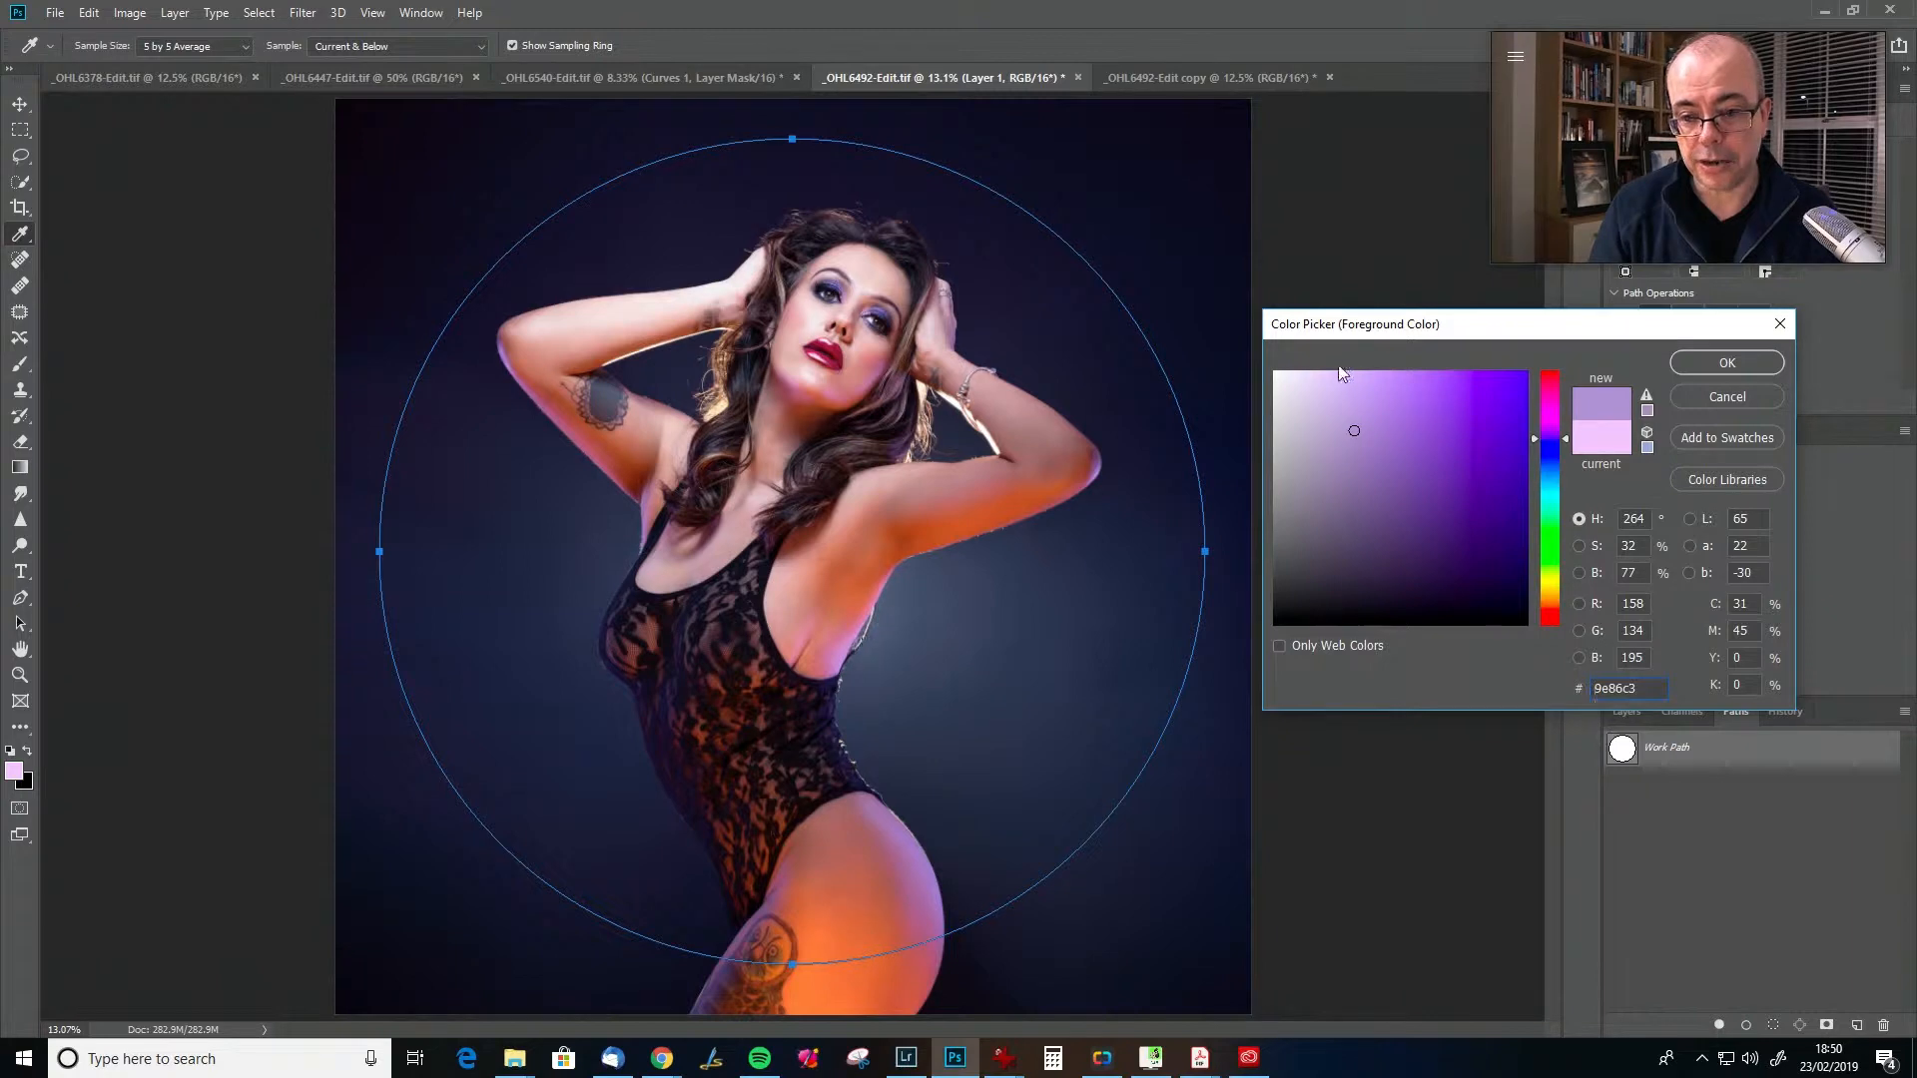
{"action": "mouse_move", "coordinate": [1352, 367]}
{"action": "left_mouse_down"}
{"action": "mouse_move", "coordinate": [1308, 366]}
{"action": "mouse_move", "coordinate": [1334, 366]}
{"action": "left_mouse_up"}
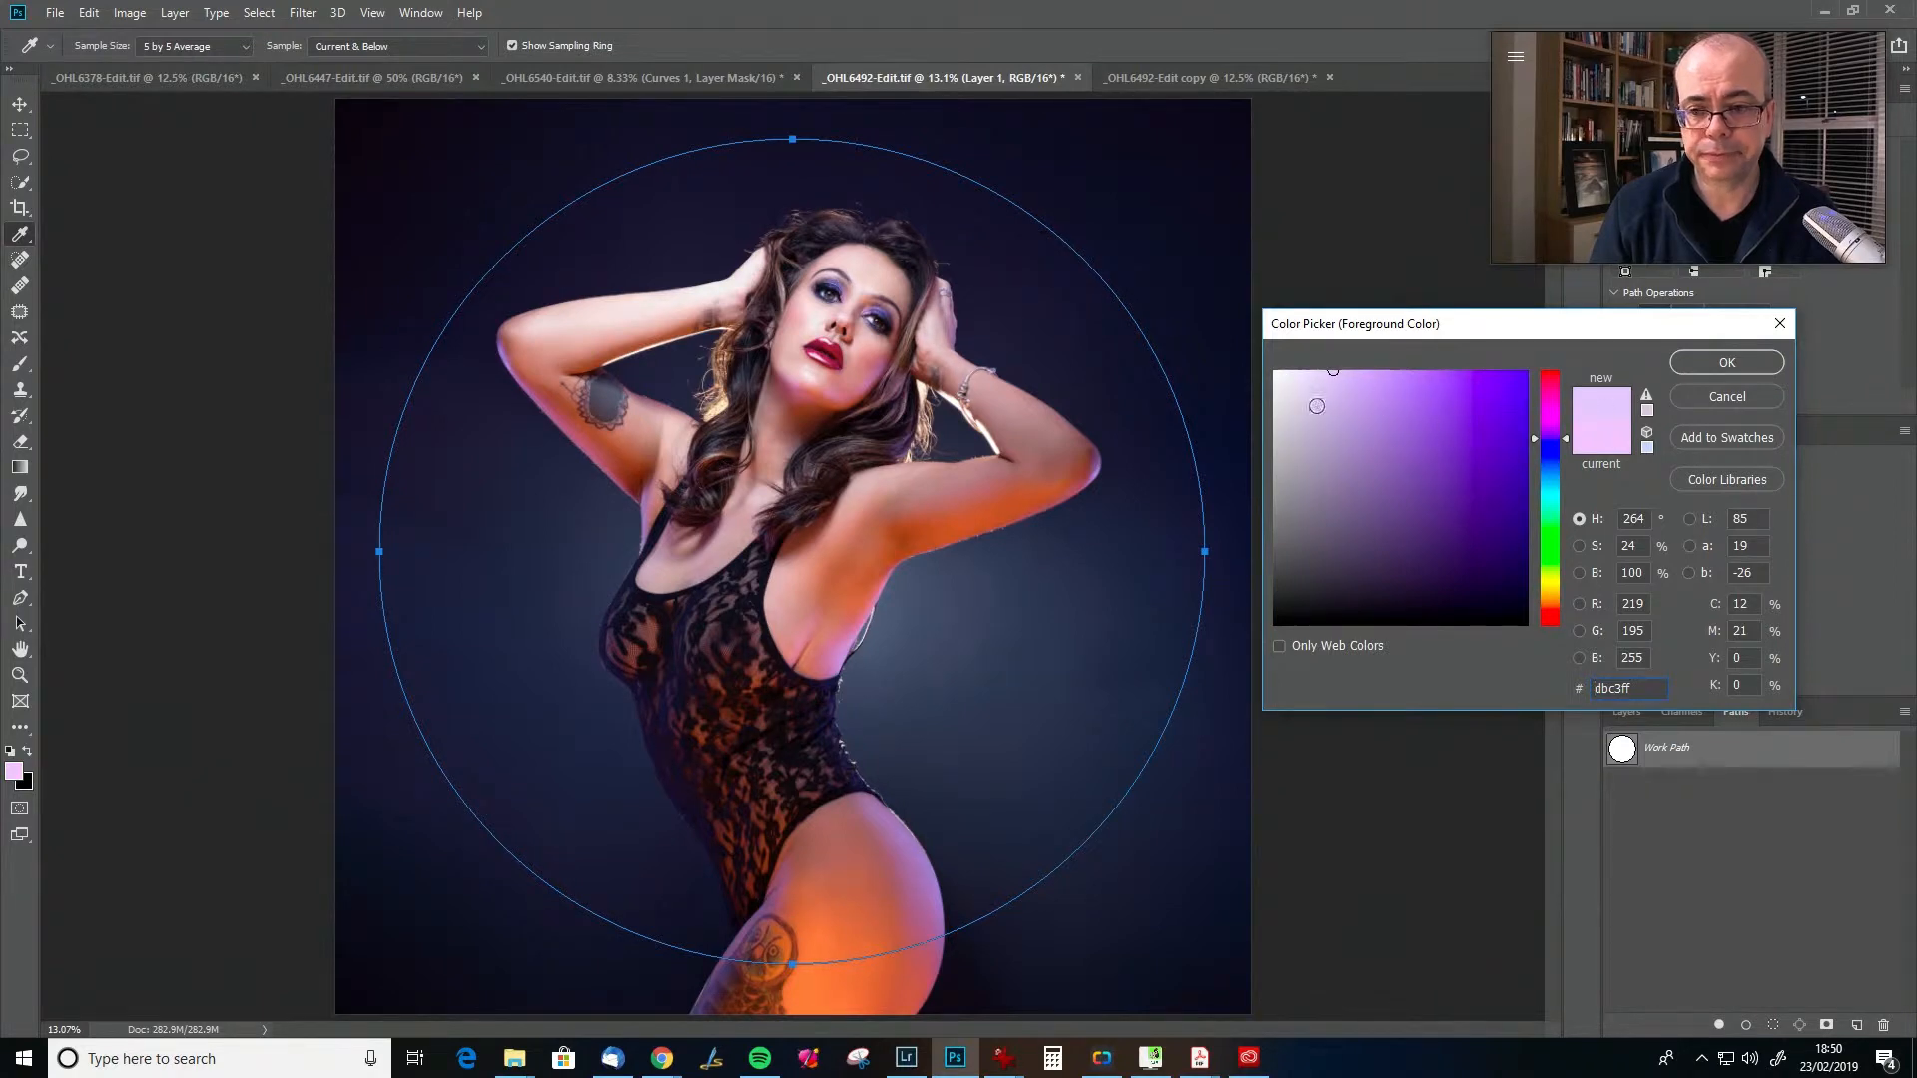
{"action": "left_click", "coordinate": [1729, 362]}
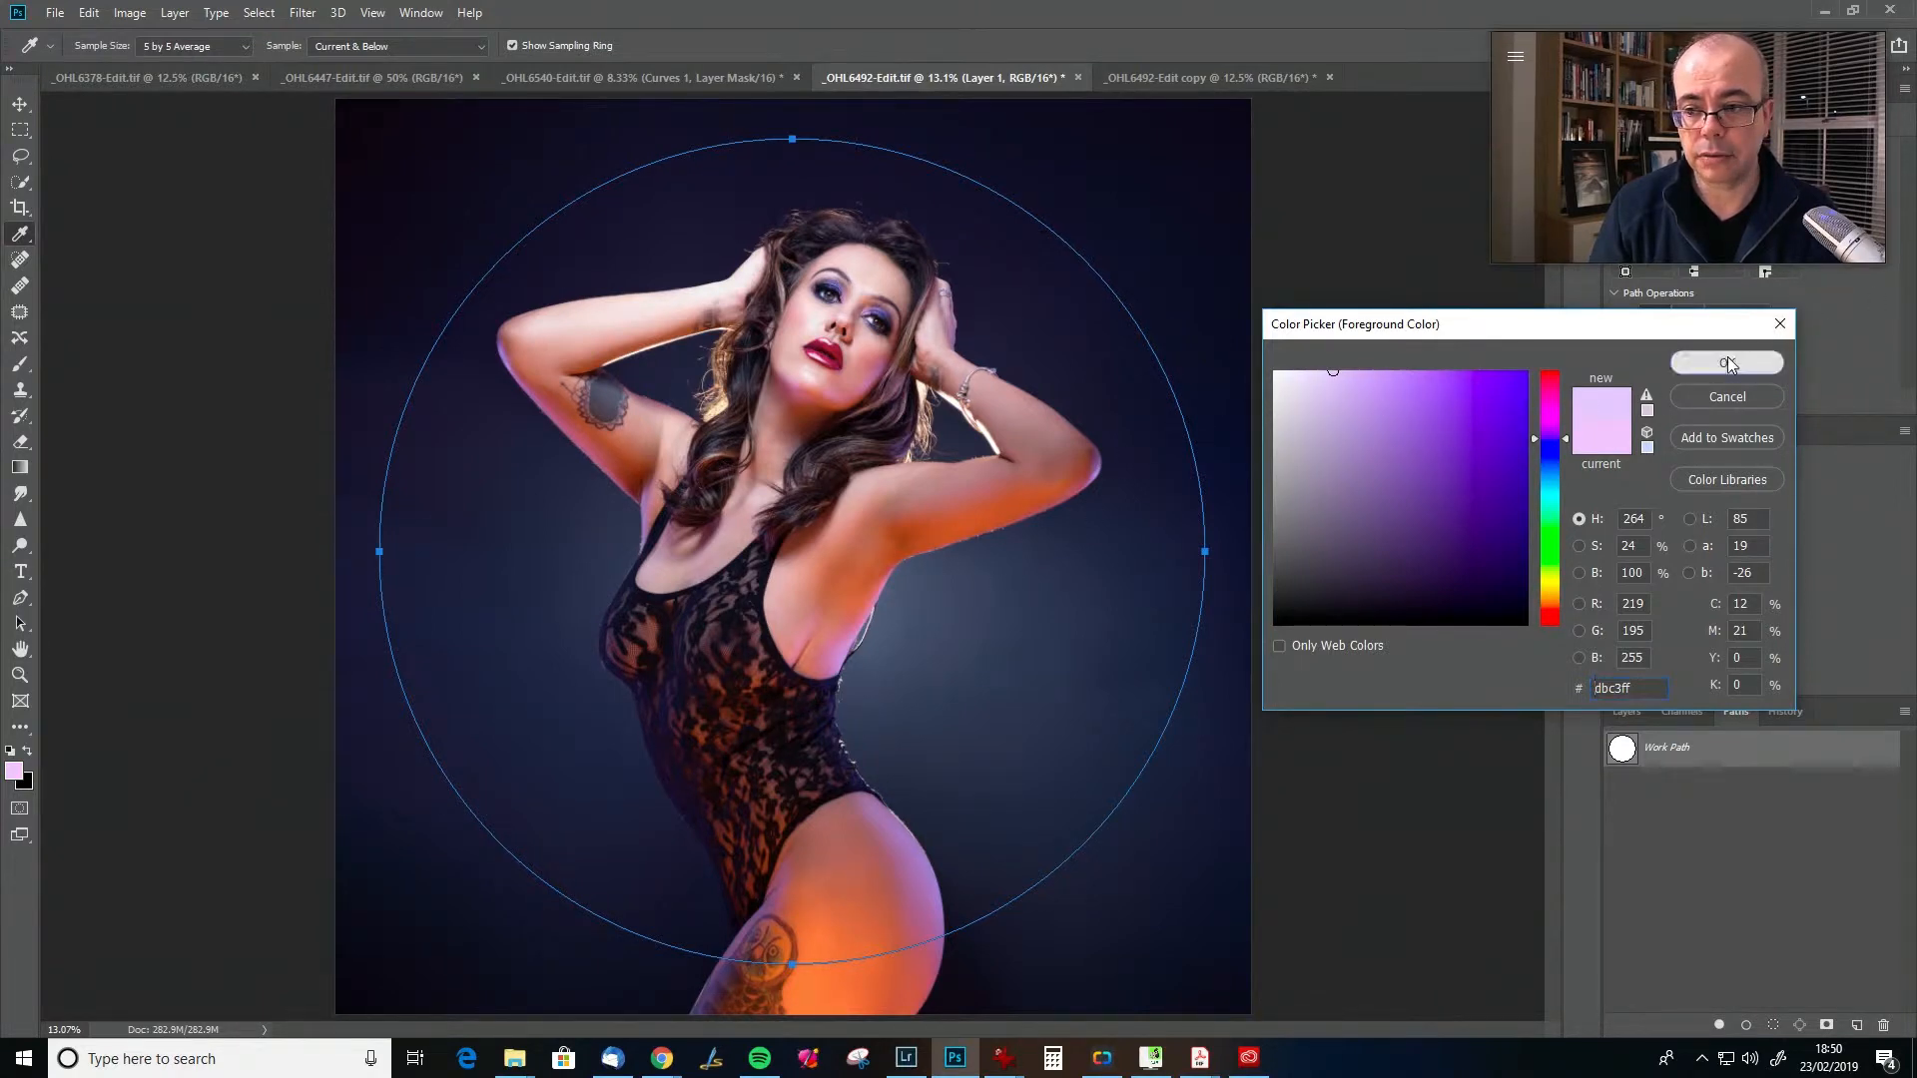
- Stroke the circular work path on Layer 1 using the Brush with Simulate Pressure off
{"action": "key", "text": "b"}
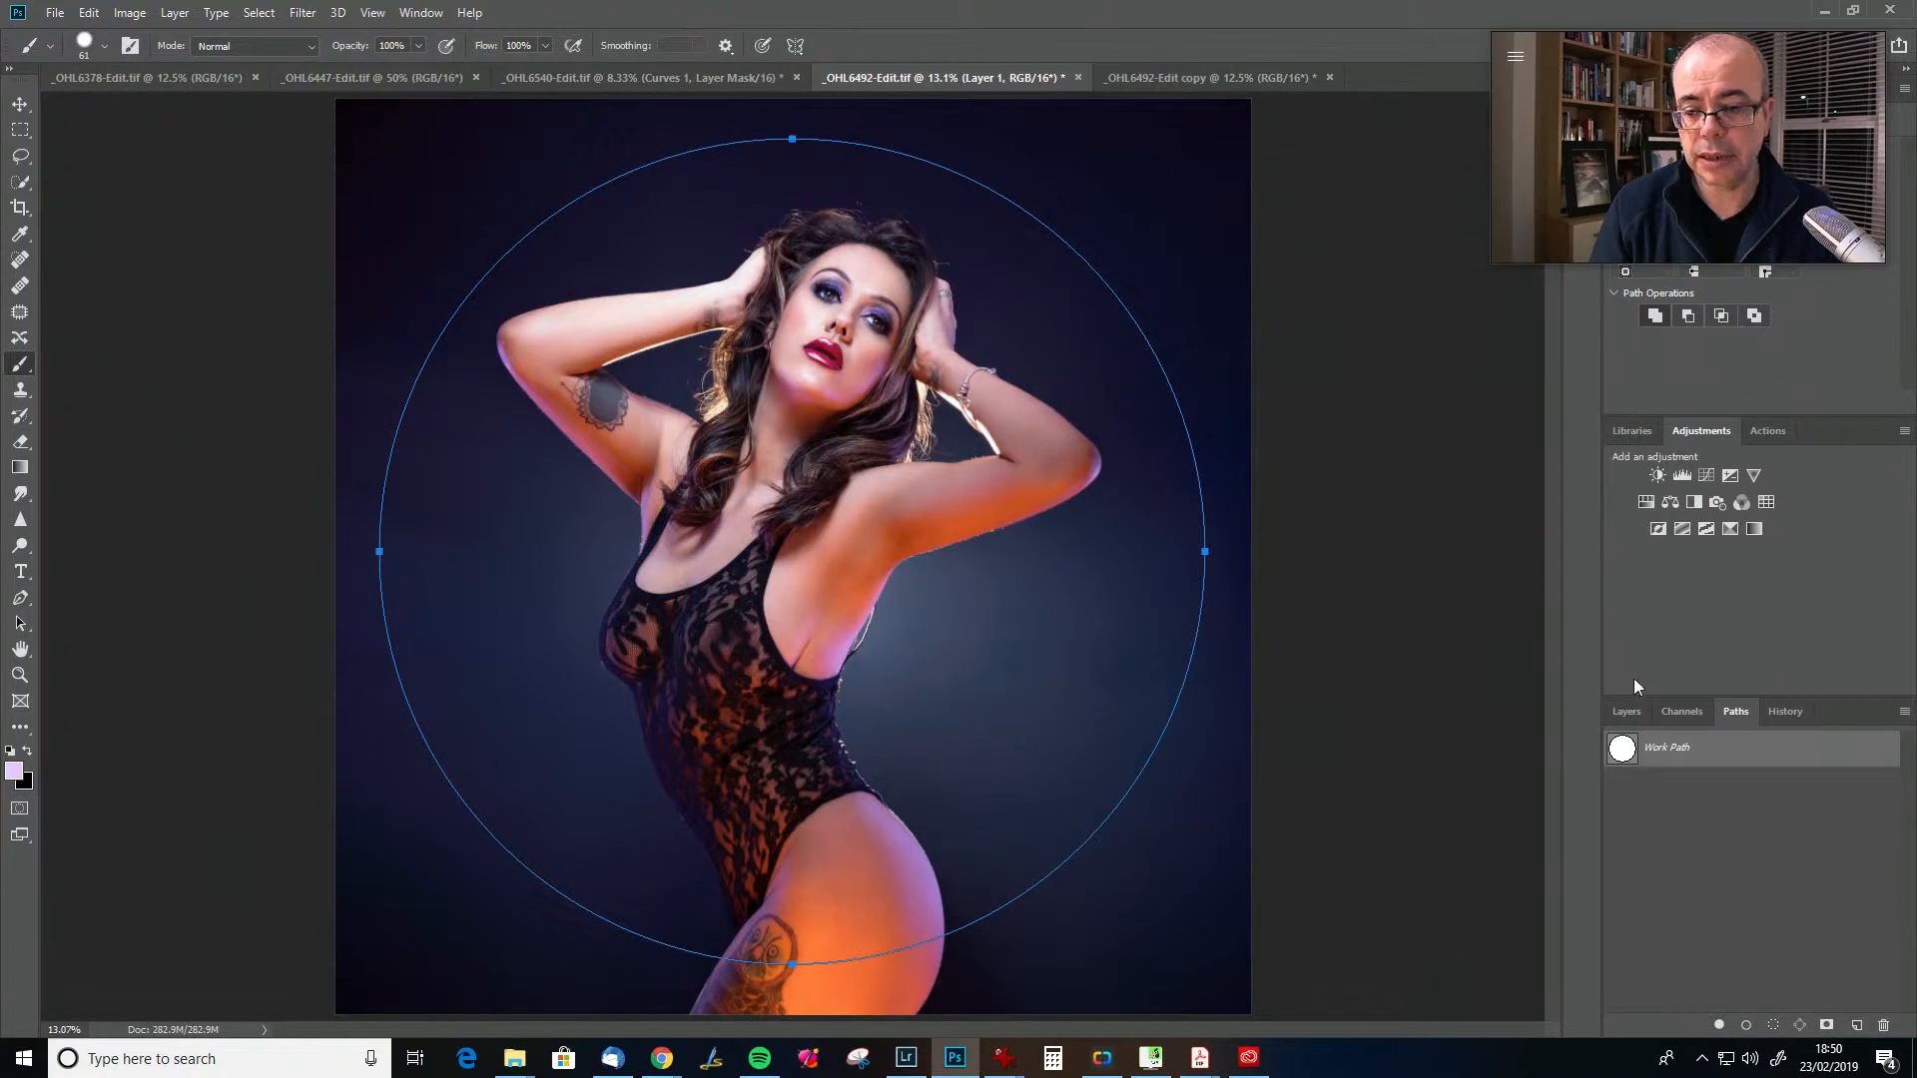
{"action": "right_click", "coordinate": [1660, 749]}
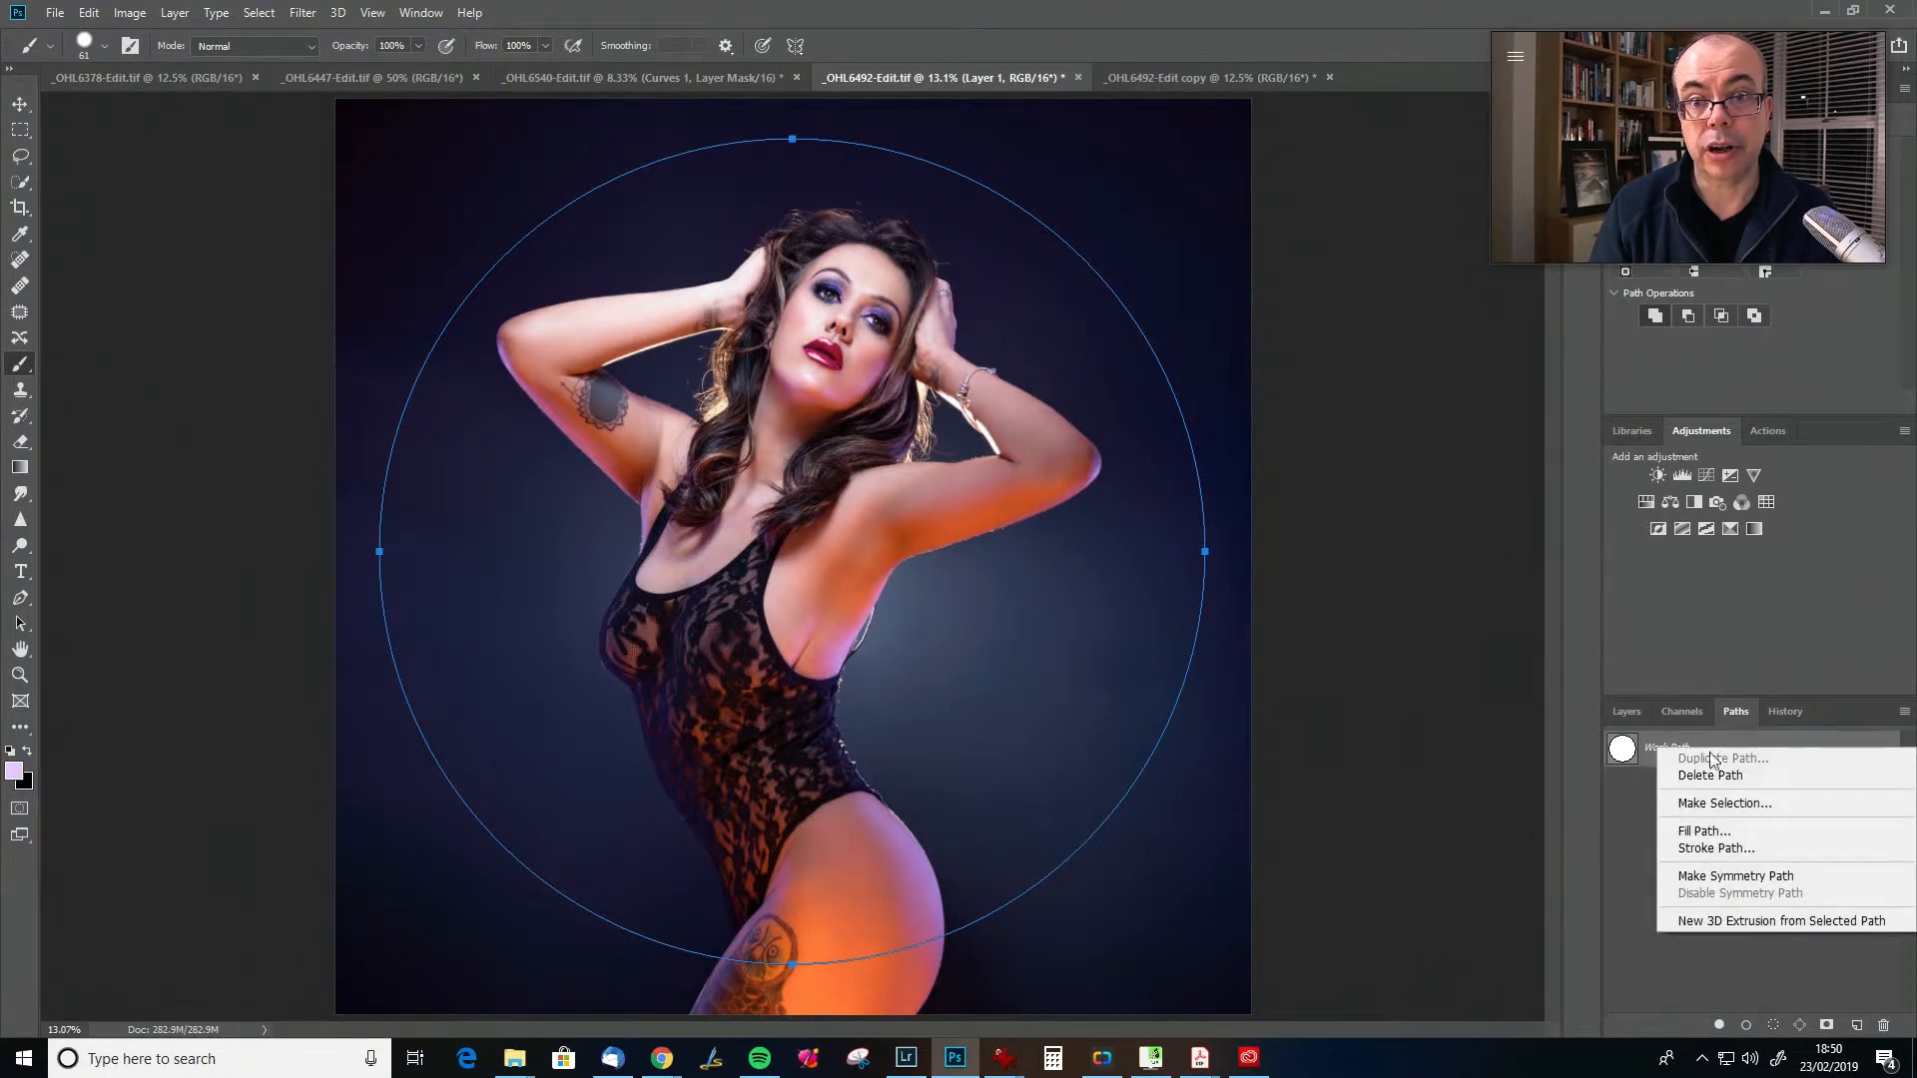
{"action": "left_click", "coordinate": [1717, 847], "text": "alt"}
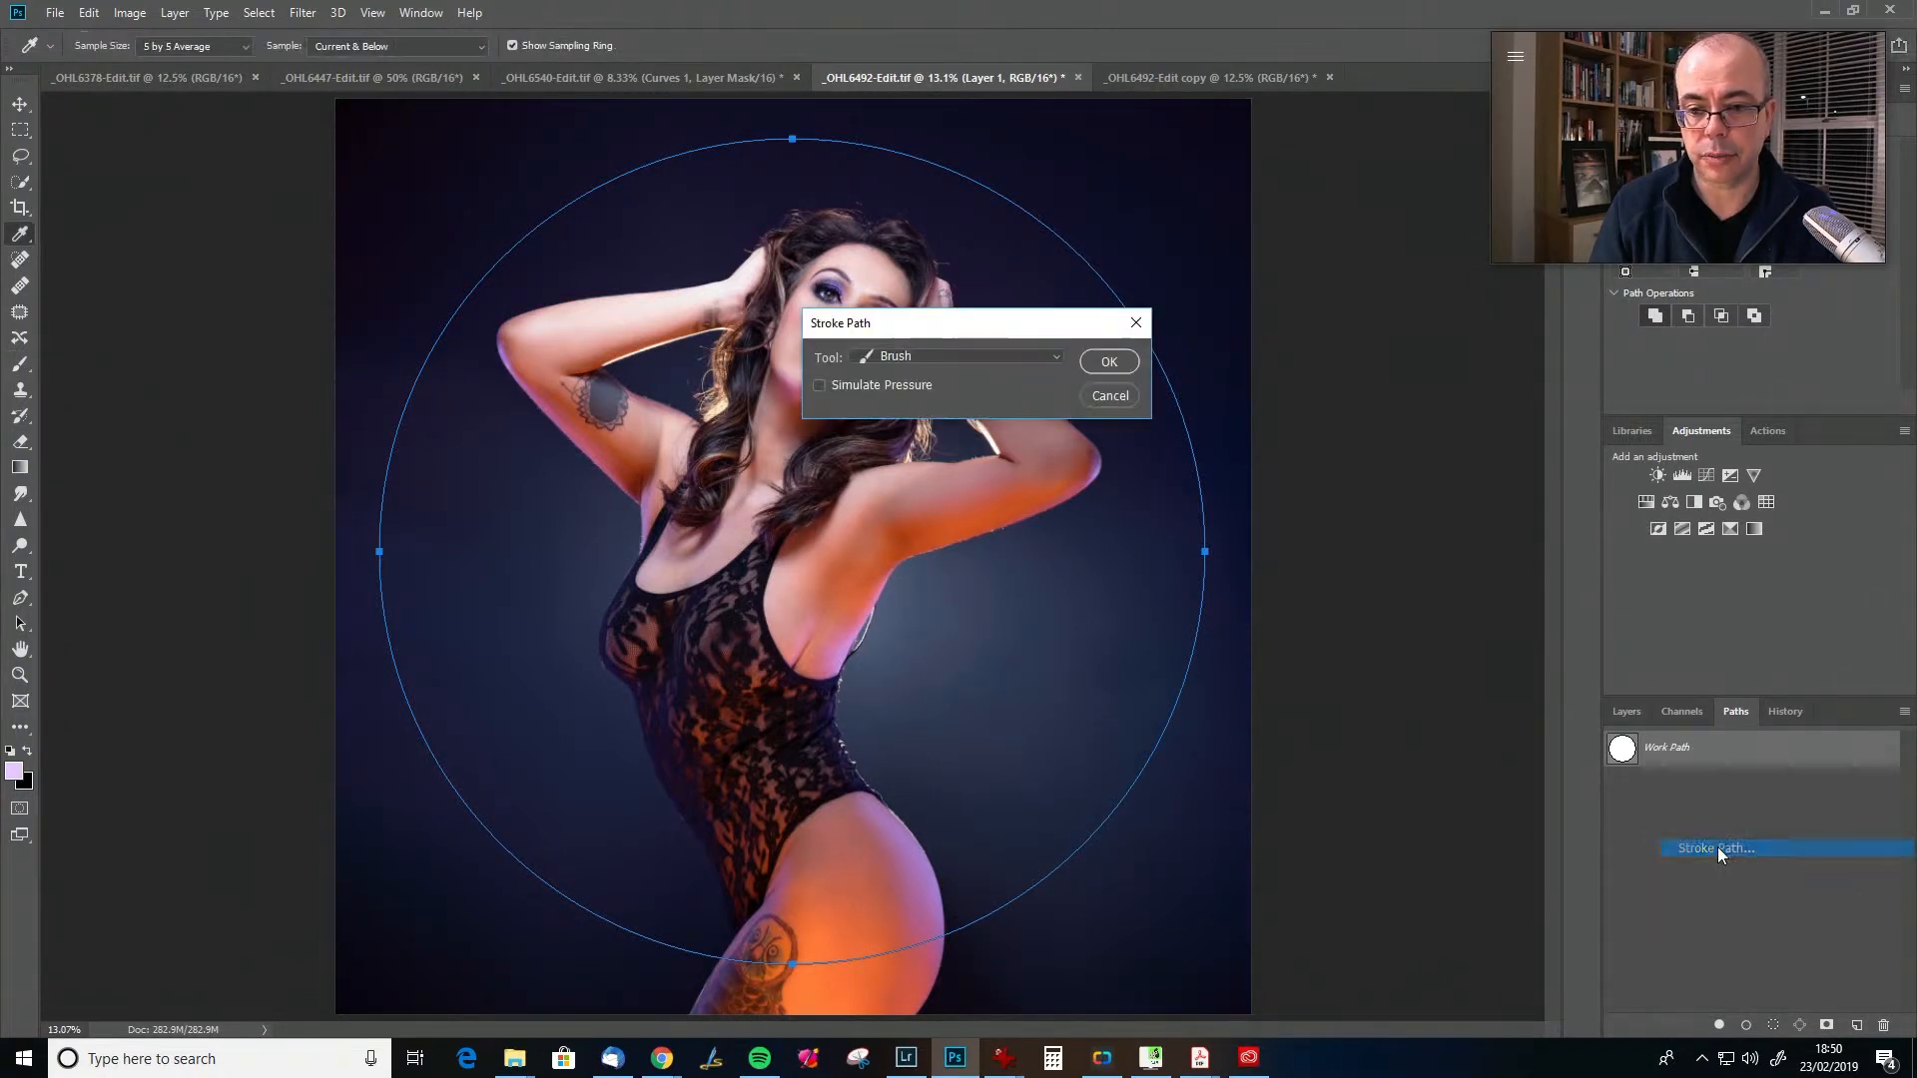
{"action": "left_click", "coordinate": [1118, 363]}
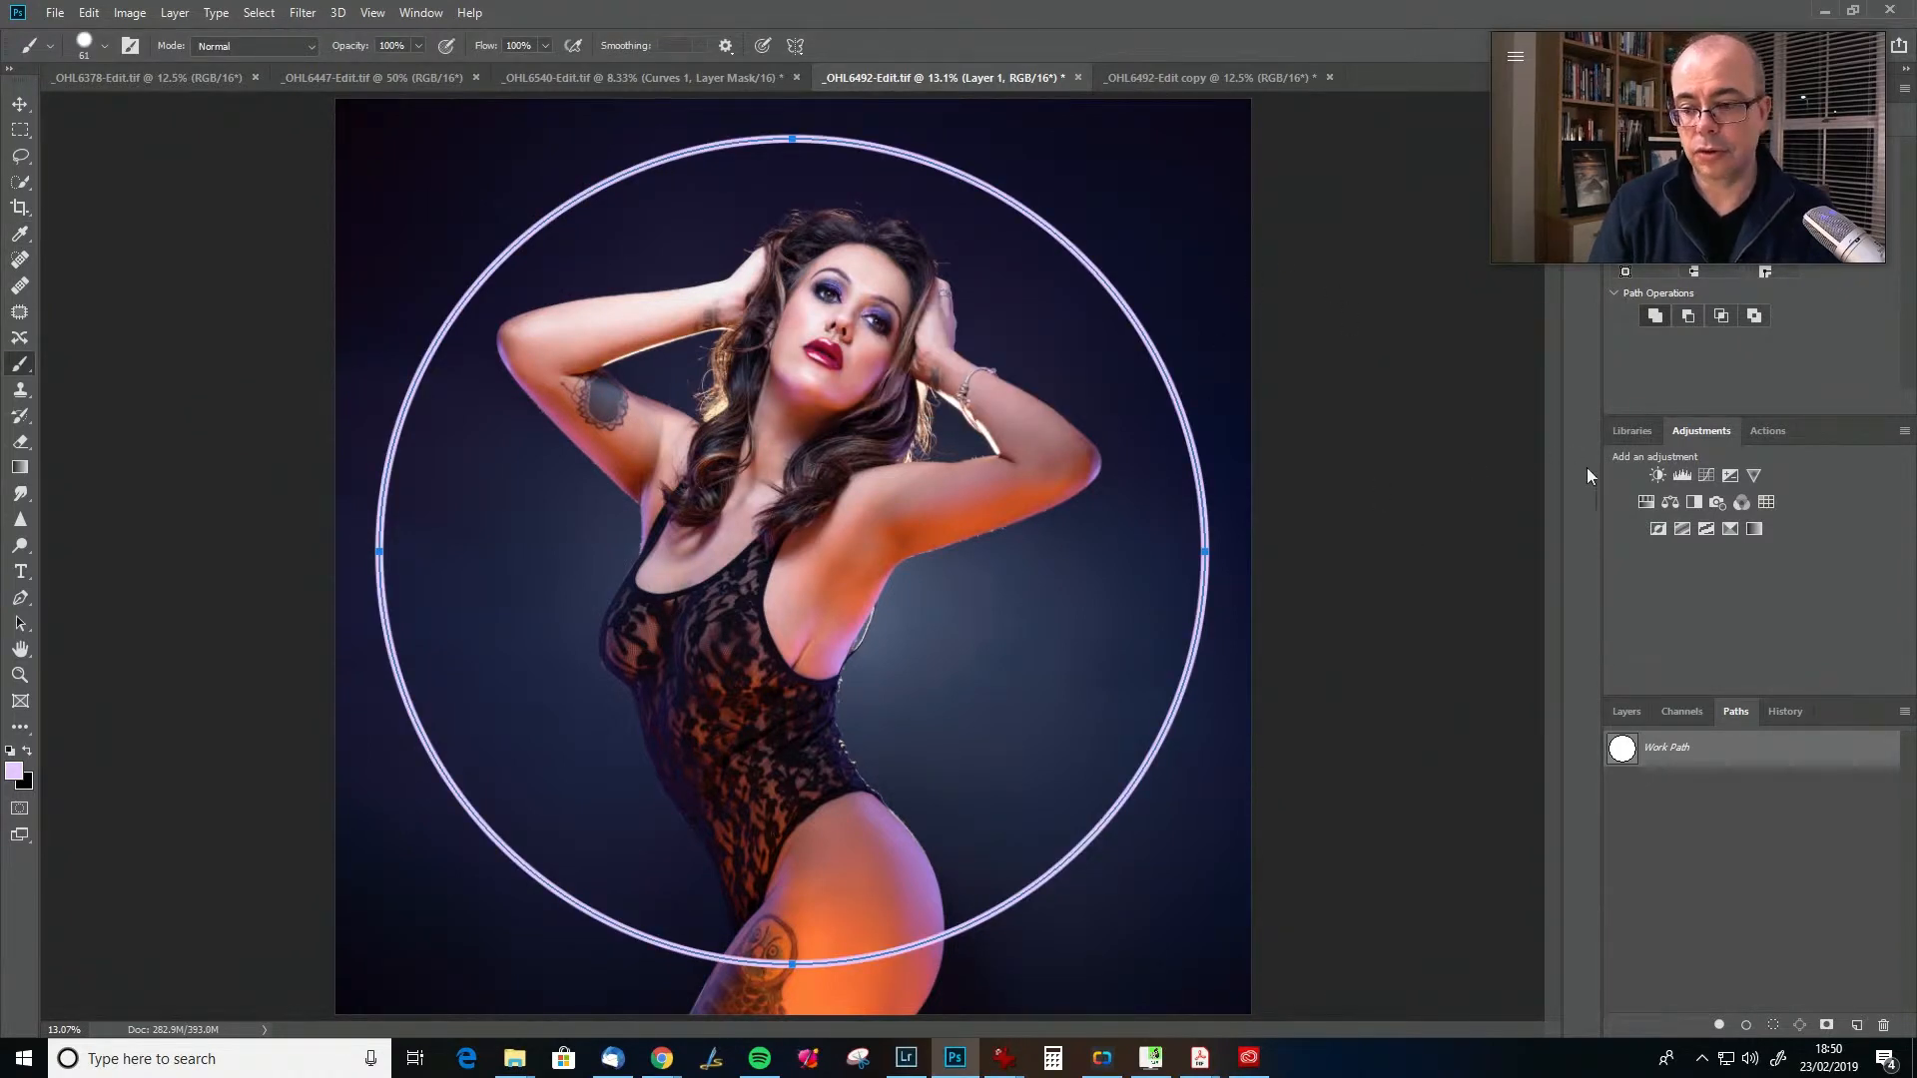
- Deselect the circular path so only the painted ring shows, and return to the layer list
{"action": "left_click", "coordinate": [1629, 709]}
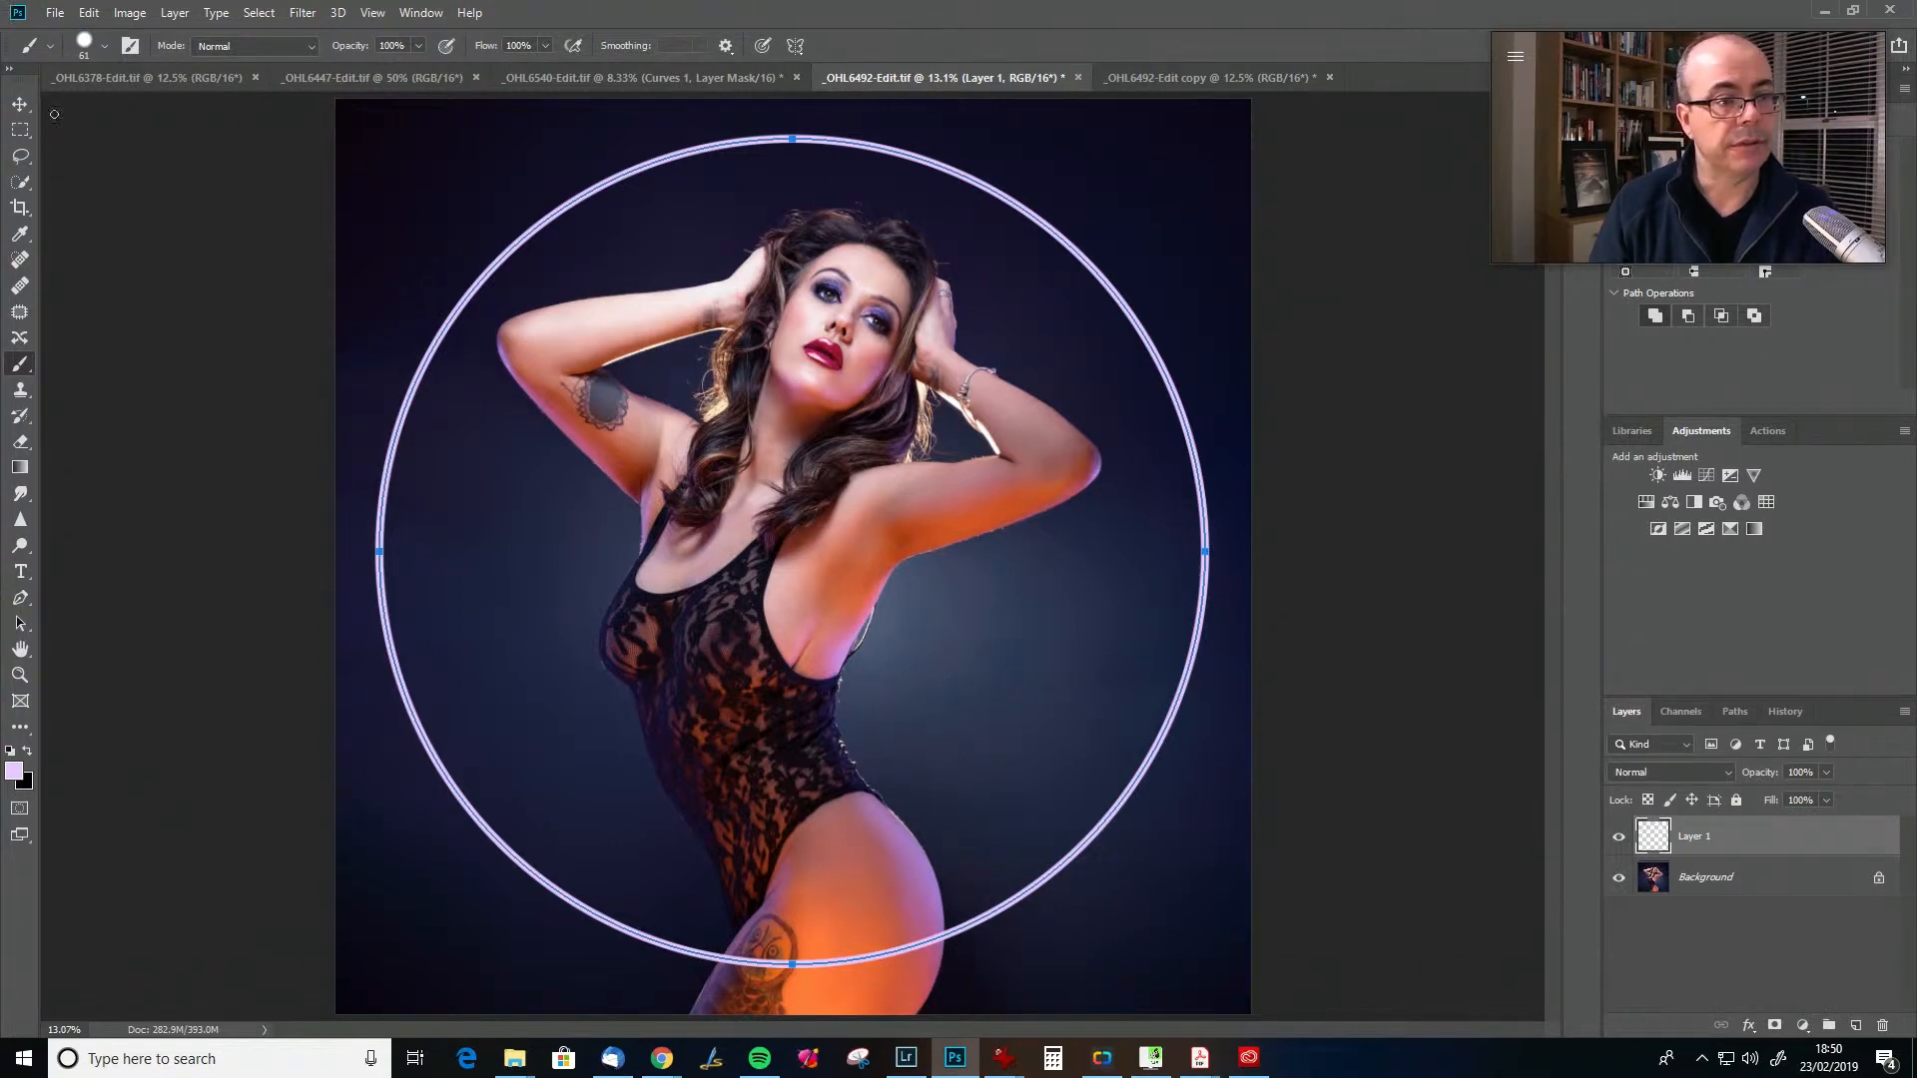
{"action": "left_click", "coordinate": [19, 599]}
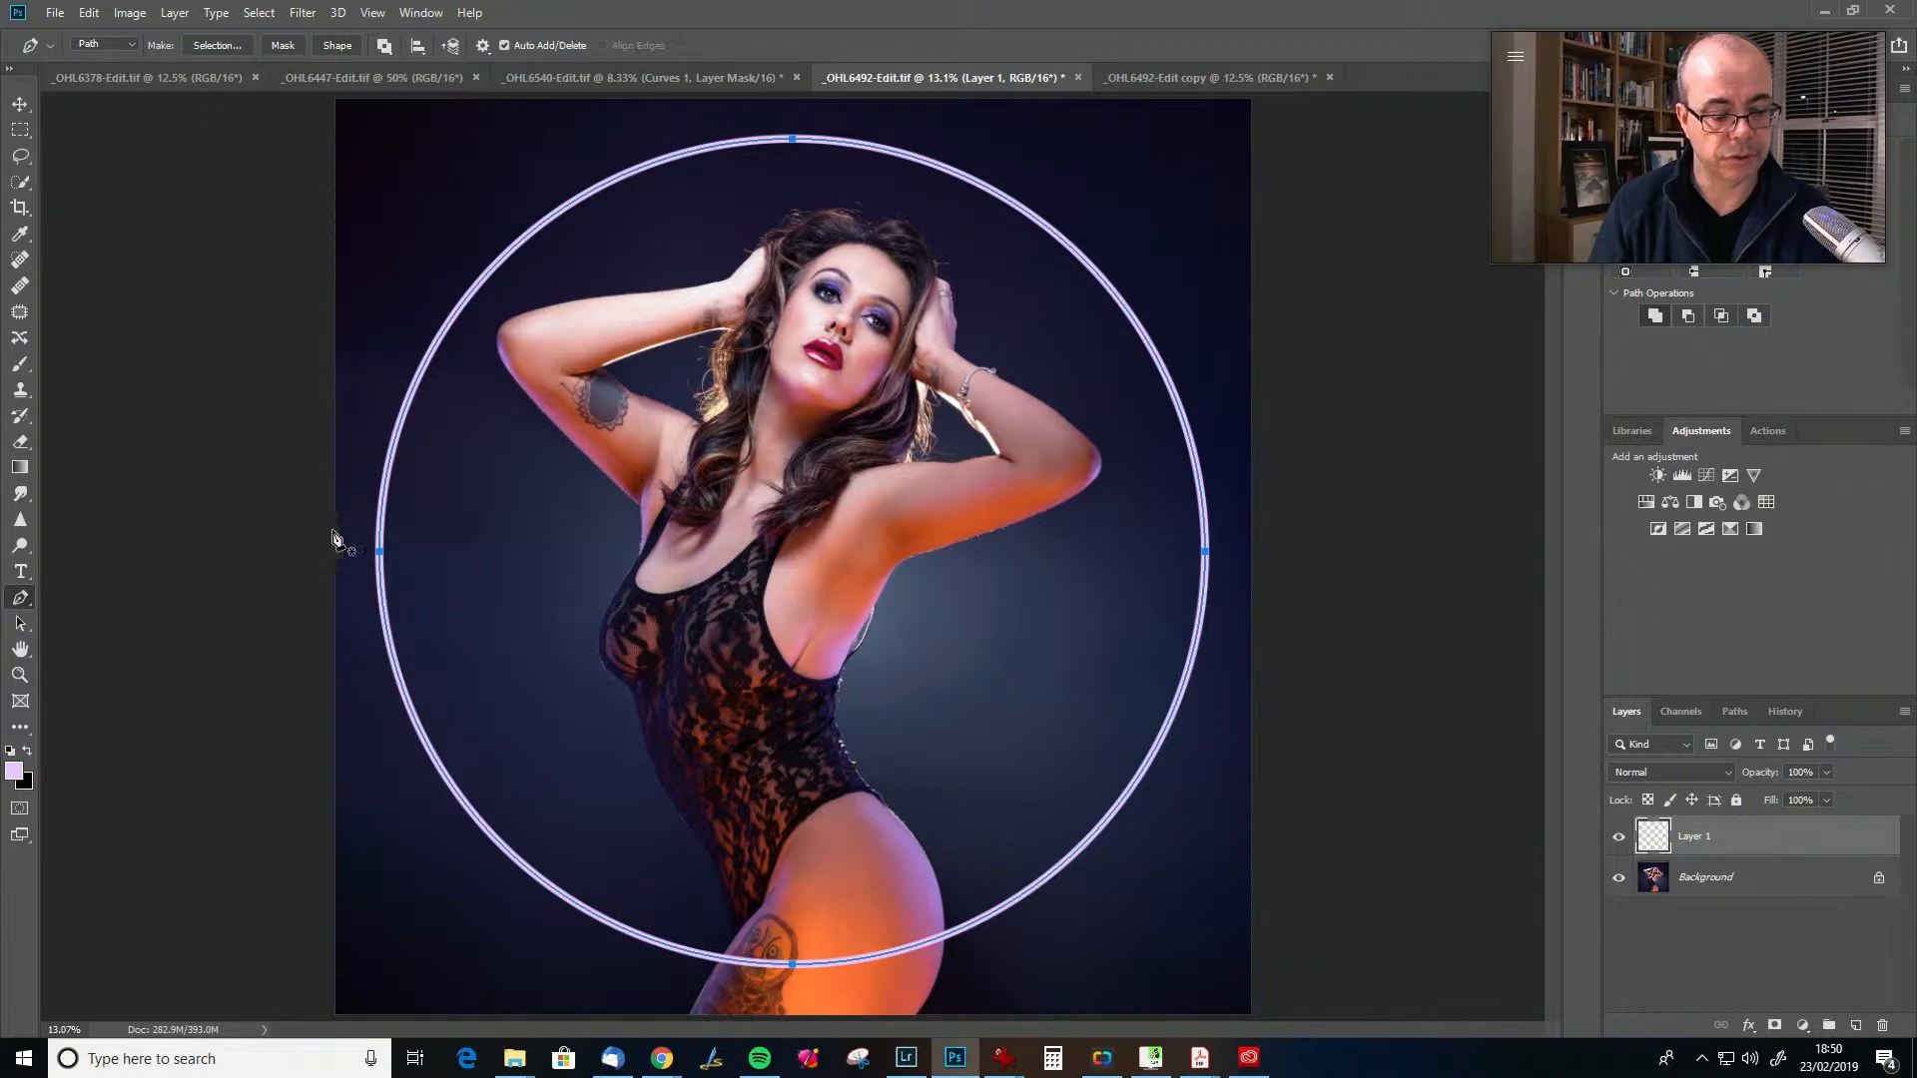
{"action": "key", "text": "Escape"}
{"action": "key", "text": "Escape"}
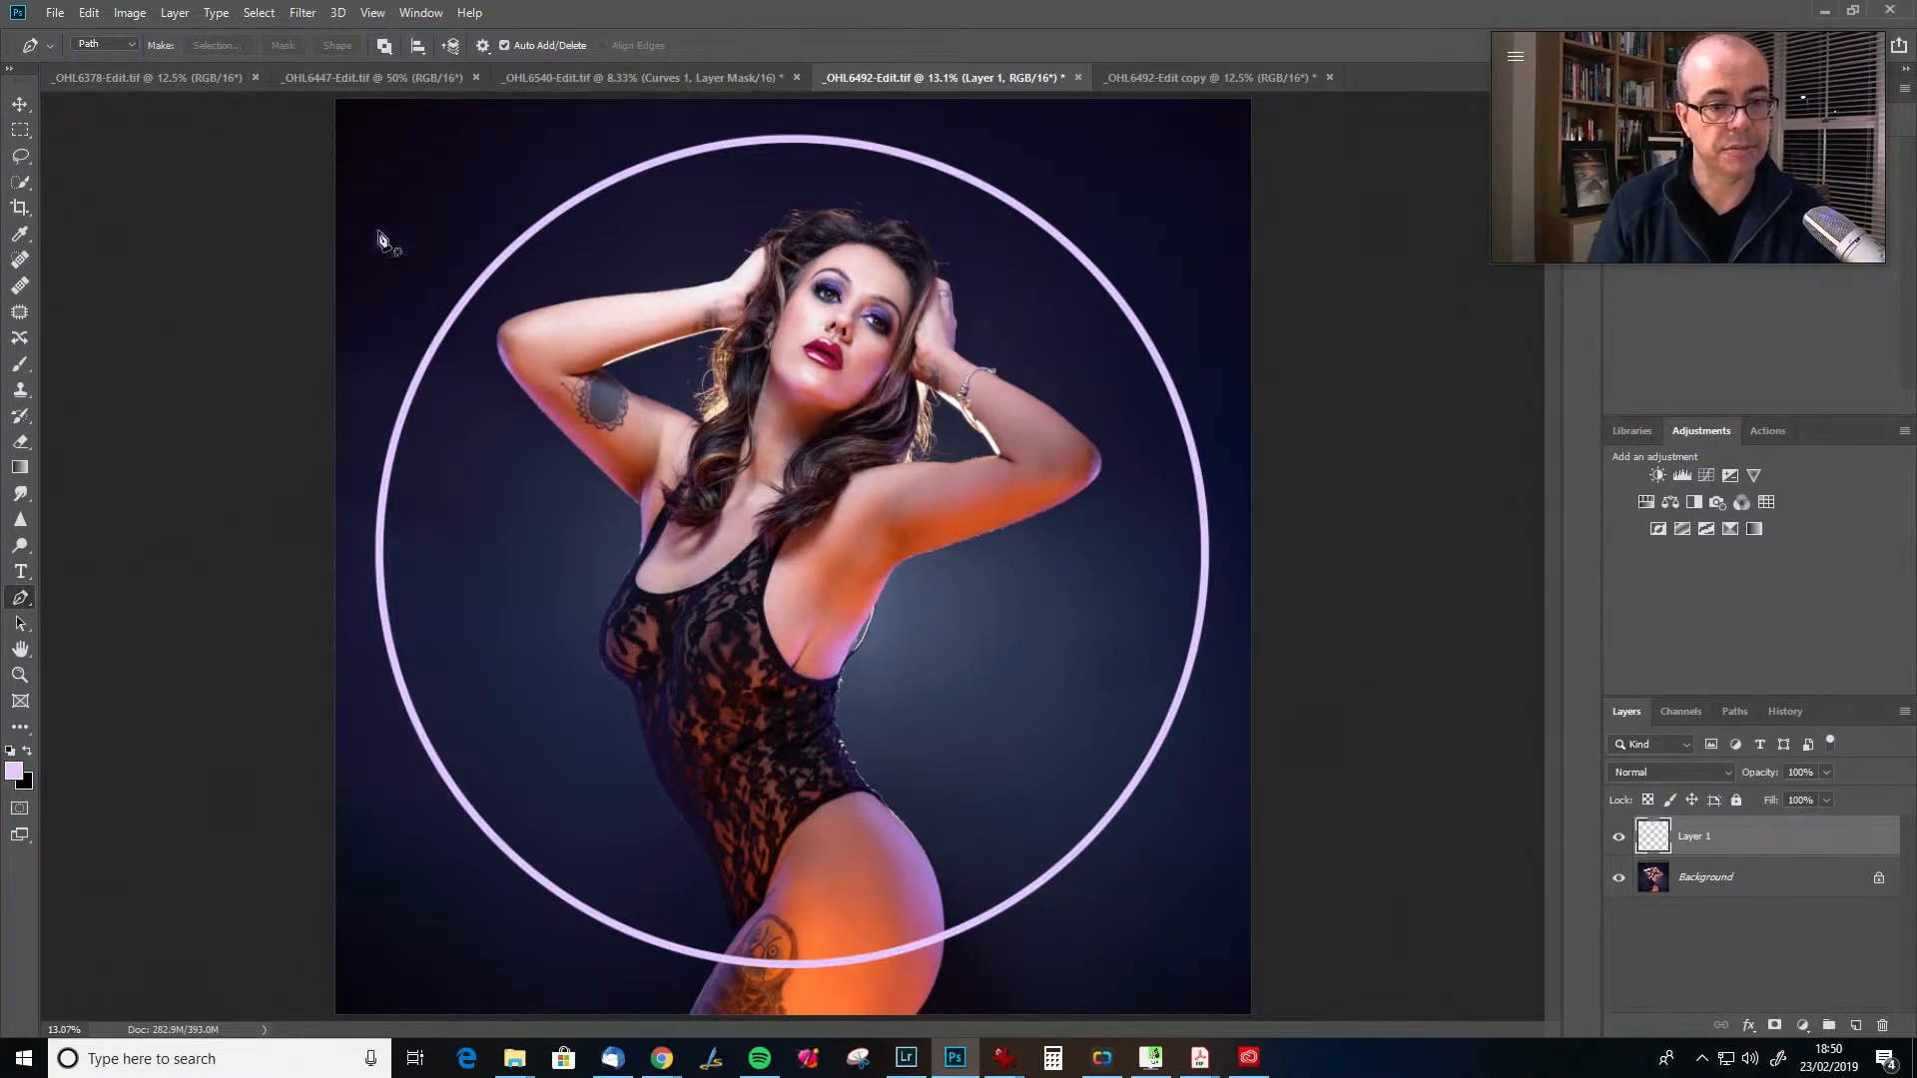
{"action": "left_click", "coordinate": [1745, 711]}
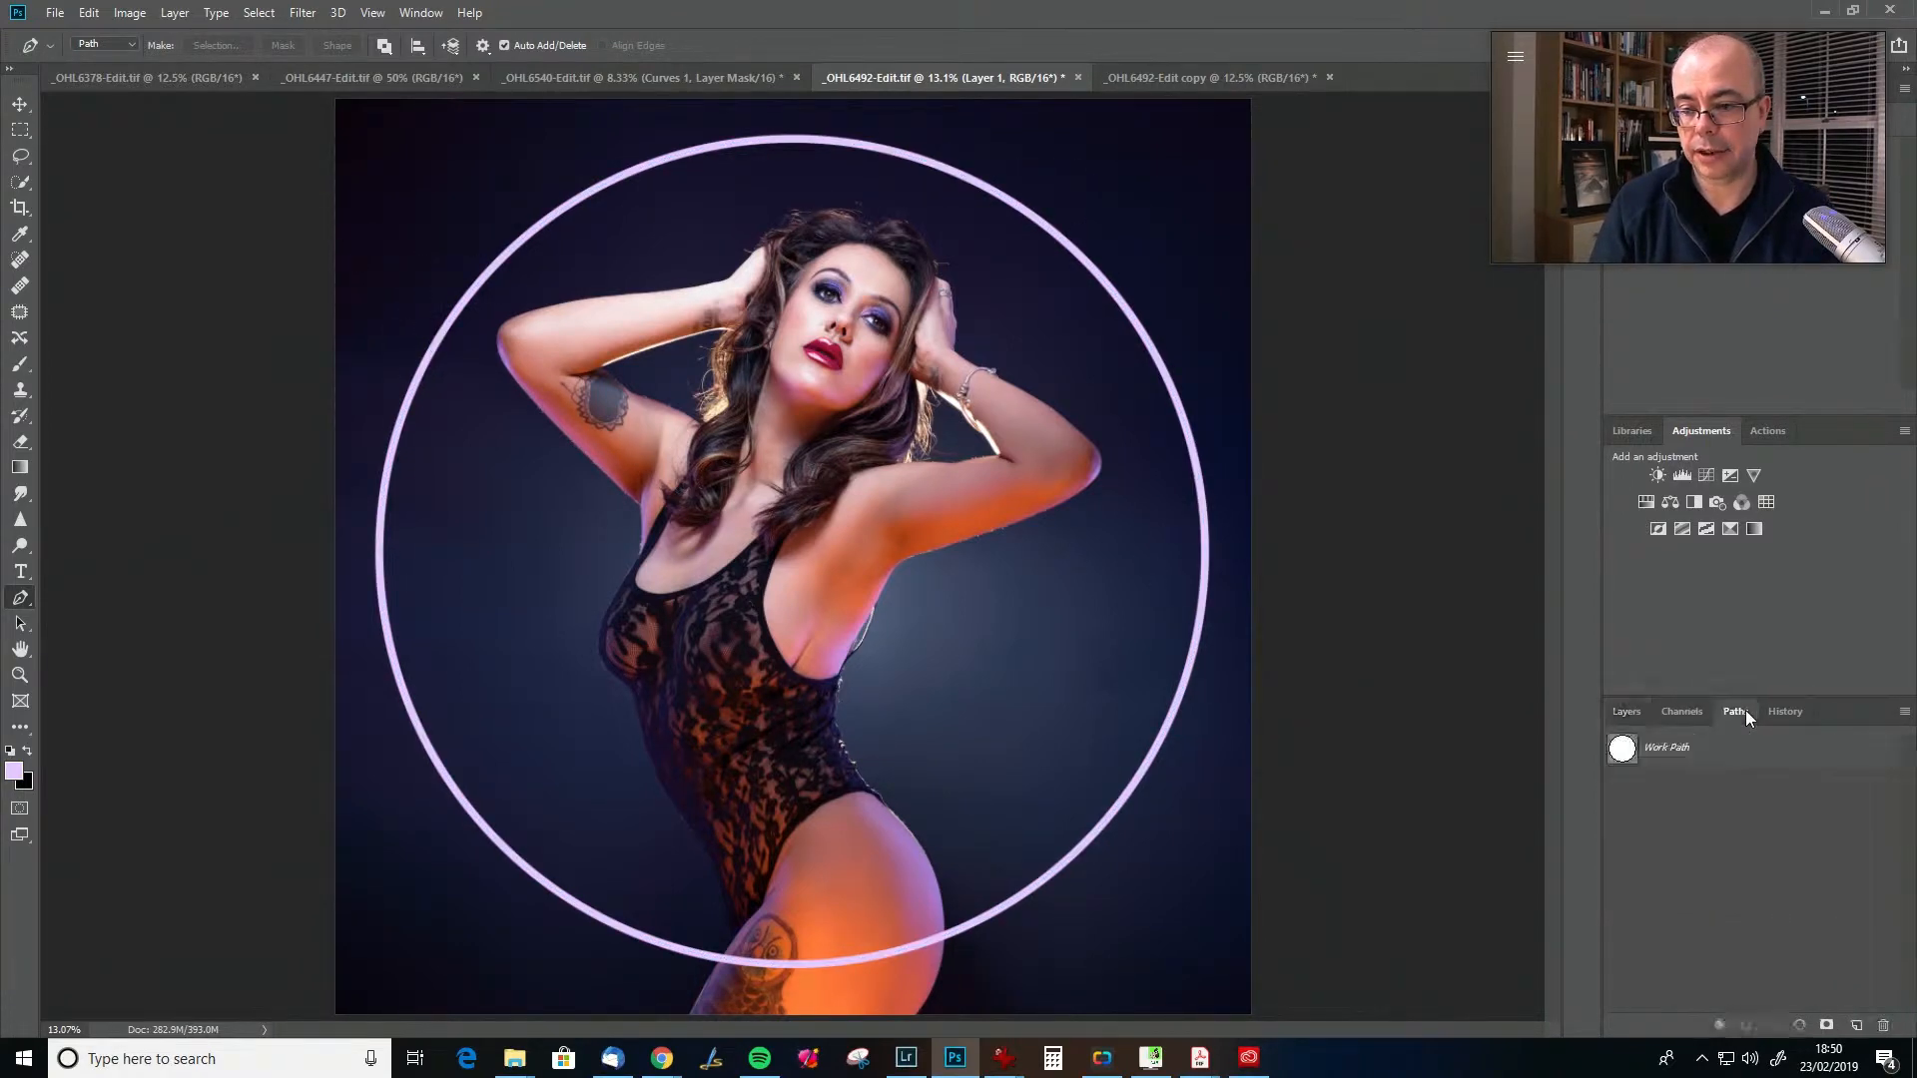
{"action": "left_click", "coordinate": [1625, 711]}
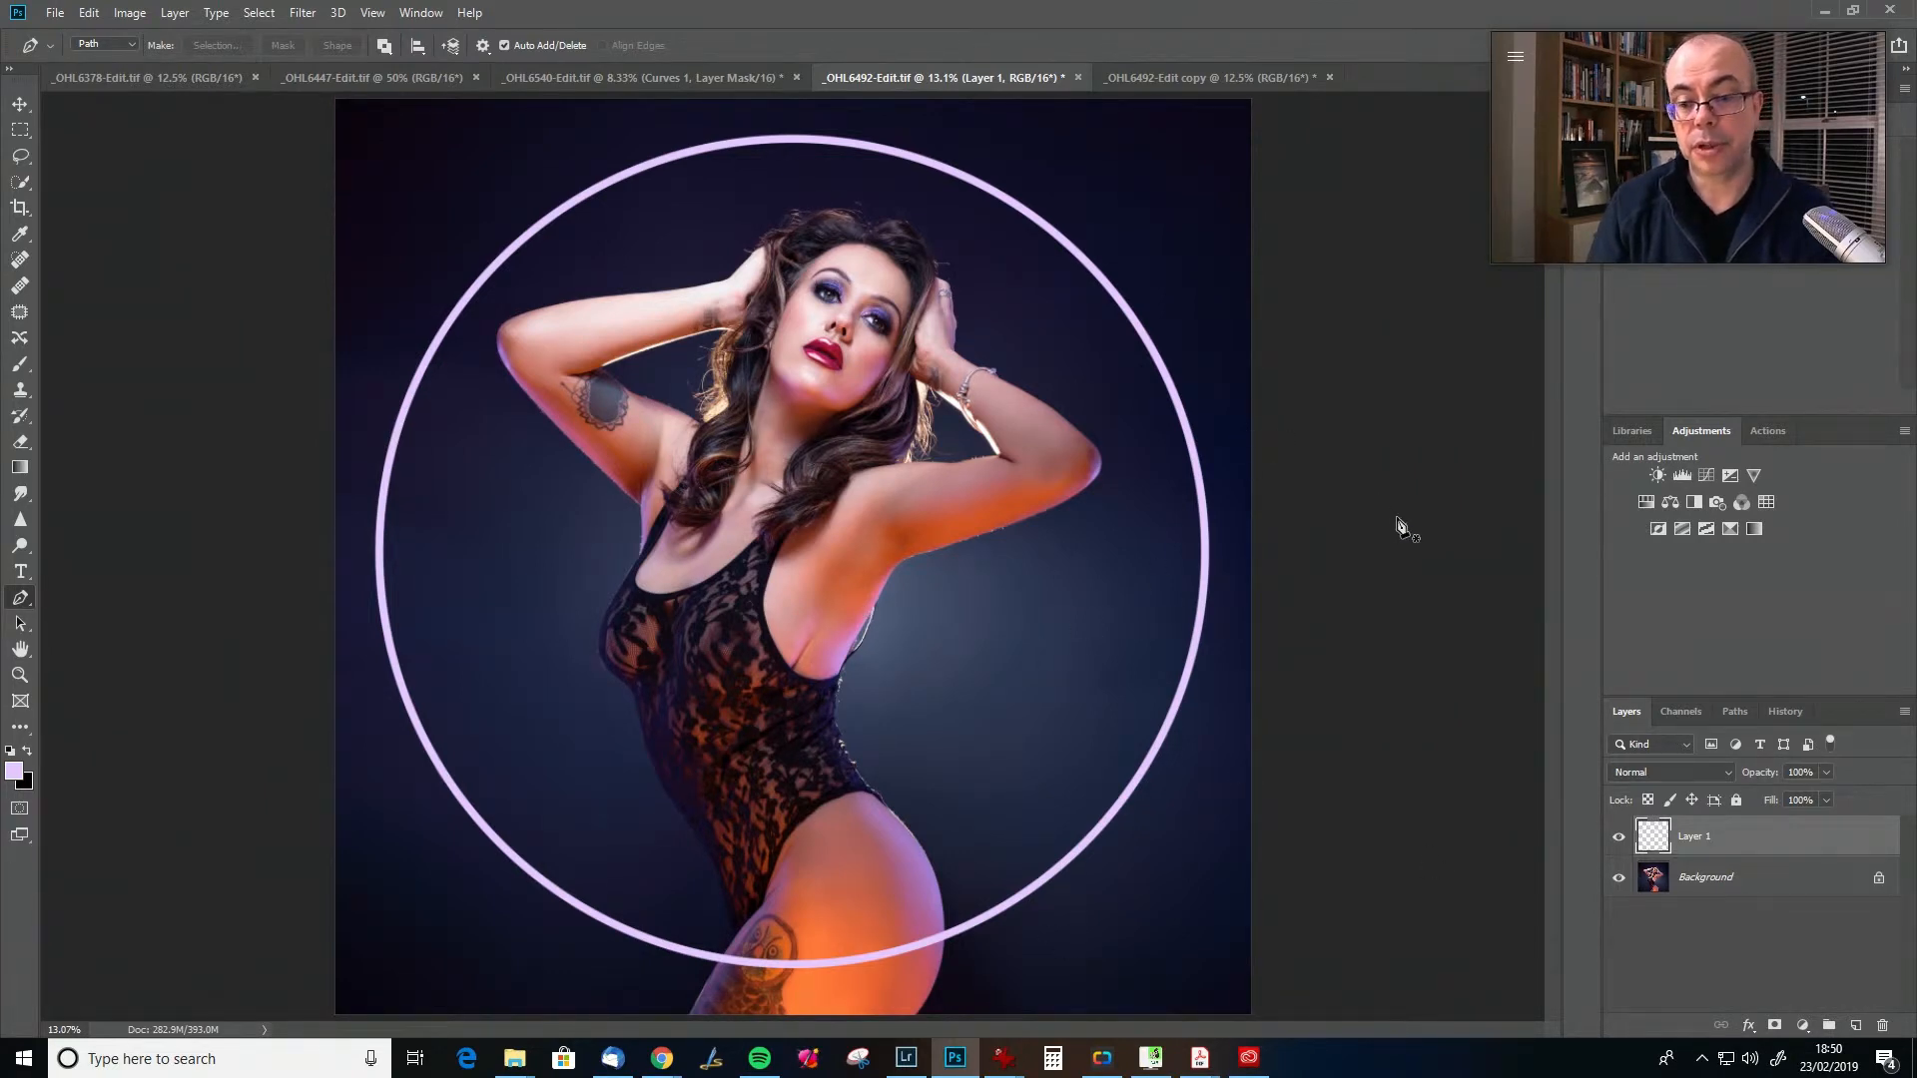
- Add an Outer Glow layer style to the ring on Layer 1 with a size of about 65 px
{"action": "double_click", "coordinate": [1816, 844]}
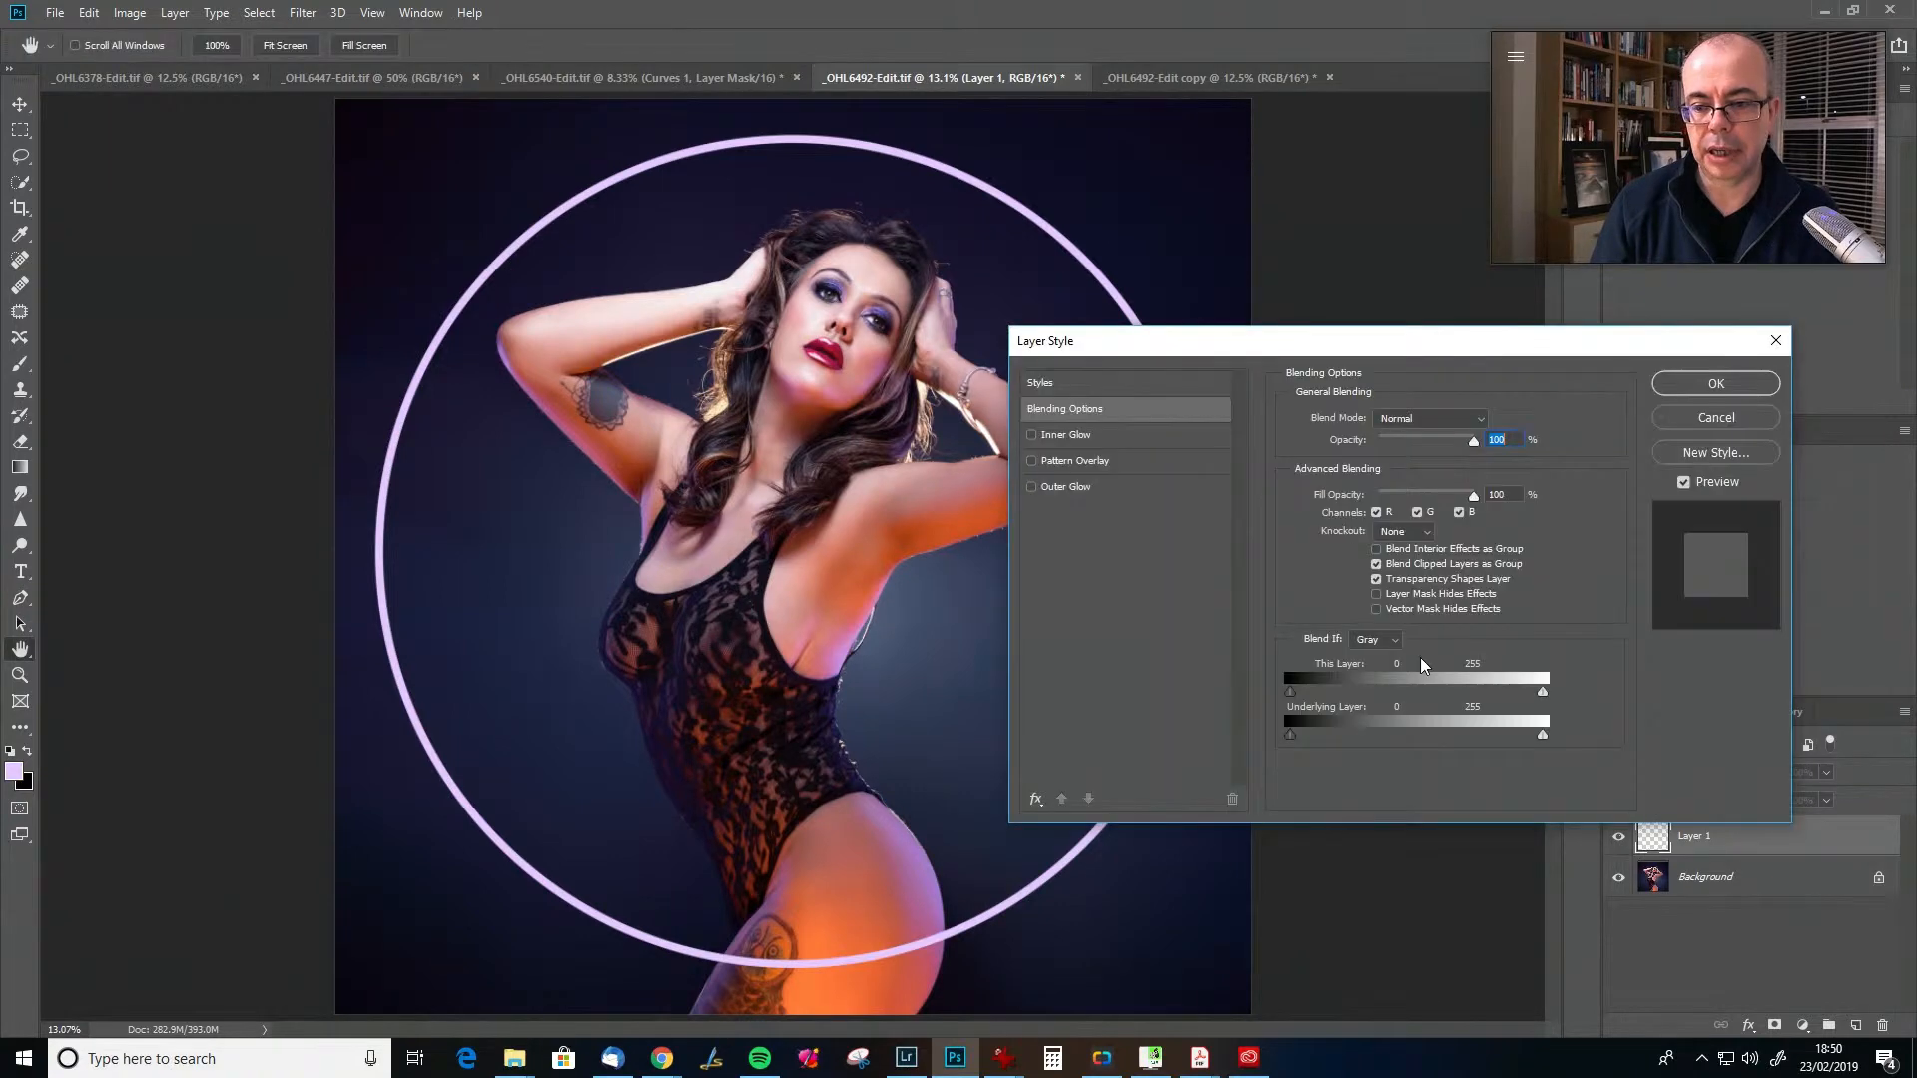
{"action": "left_click_drag", "start_coordinate": [1373, 350], "coordinate": [1450, 459]}
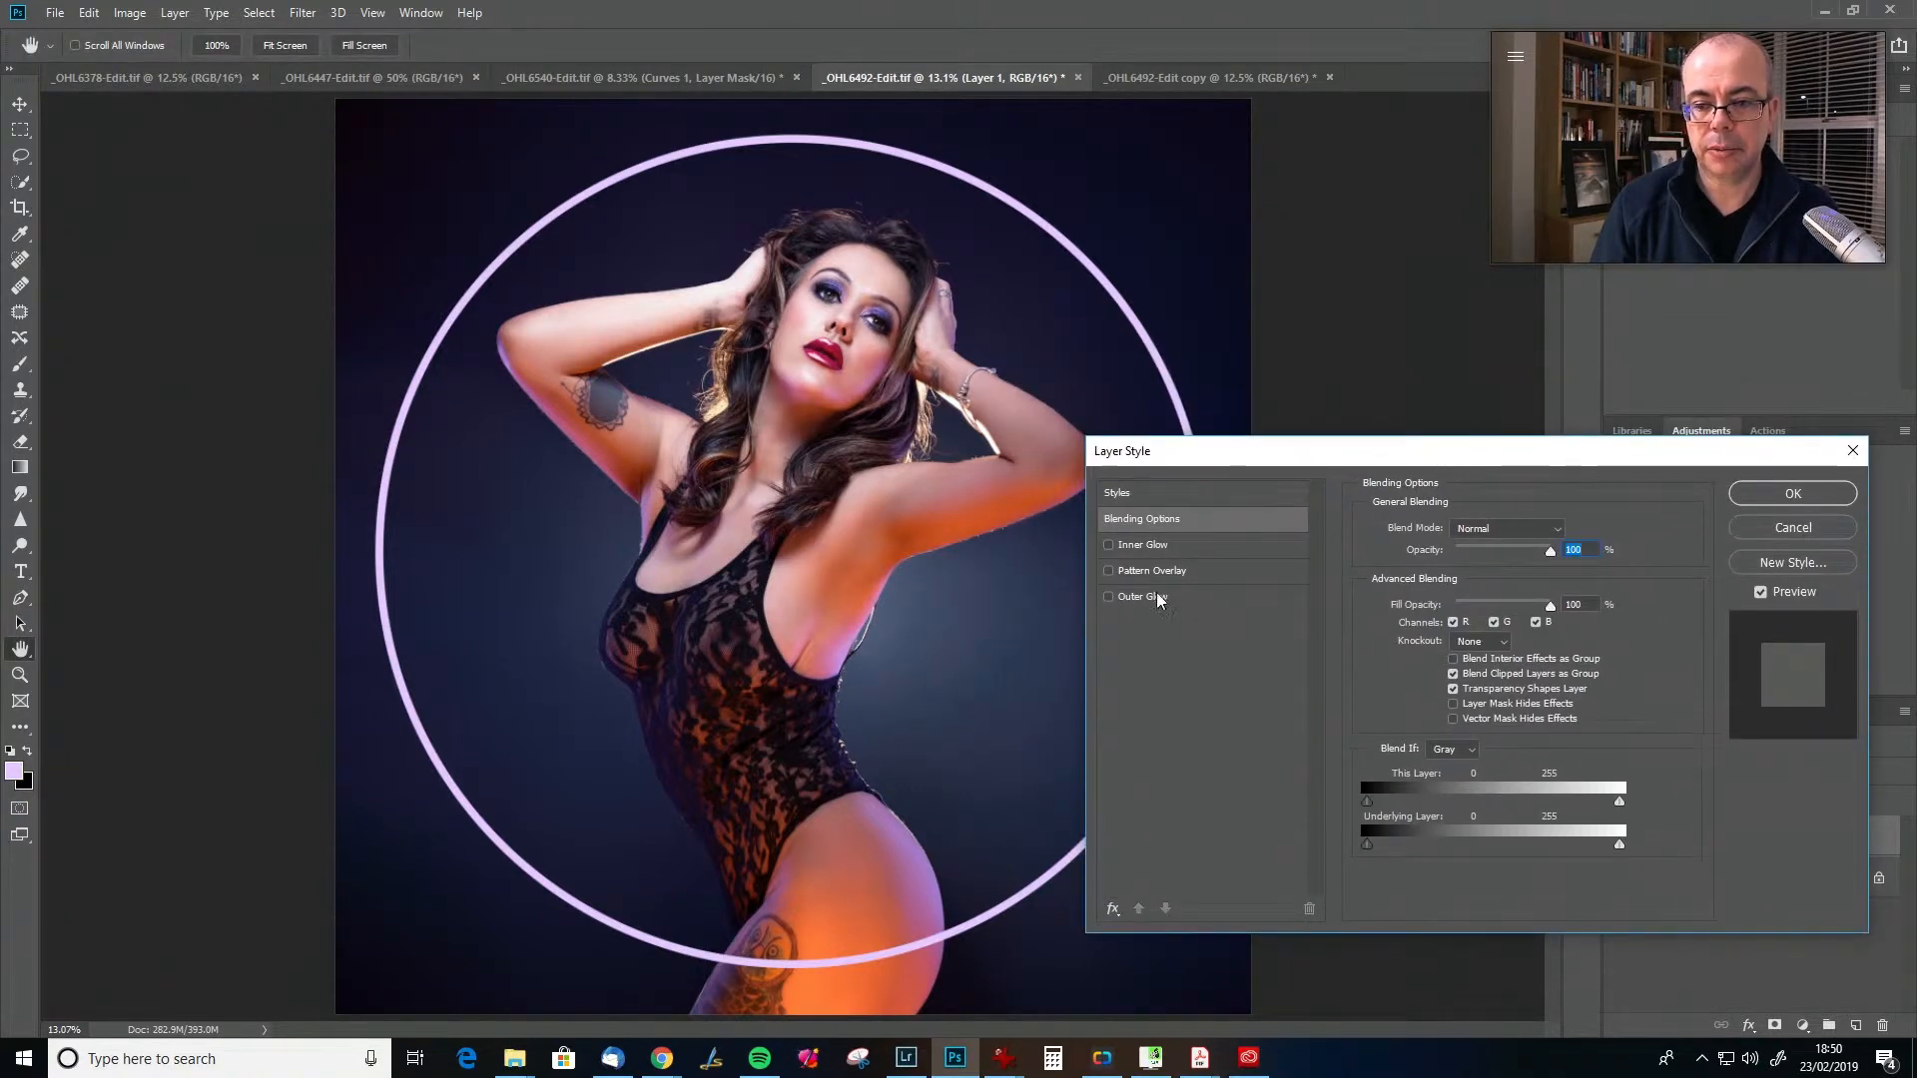
{"action": "left_click", "coordinate": [1185, 597]}
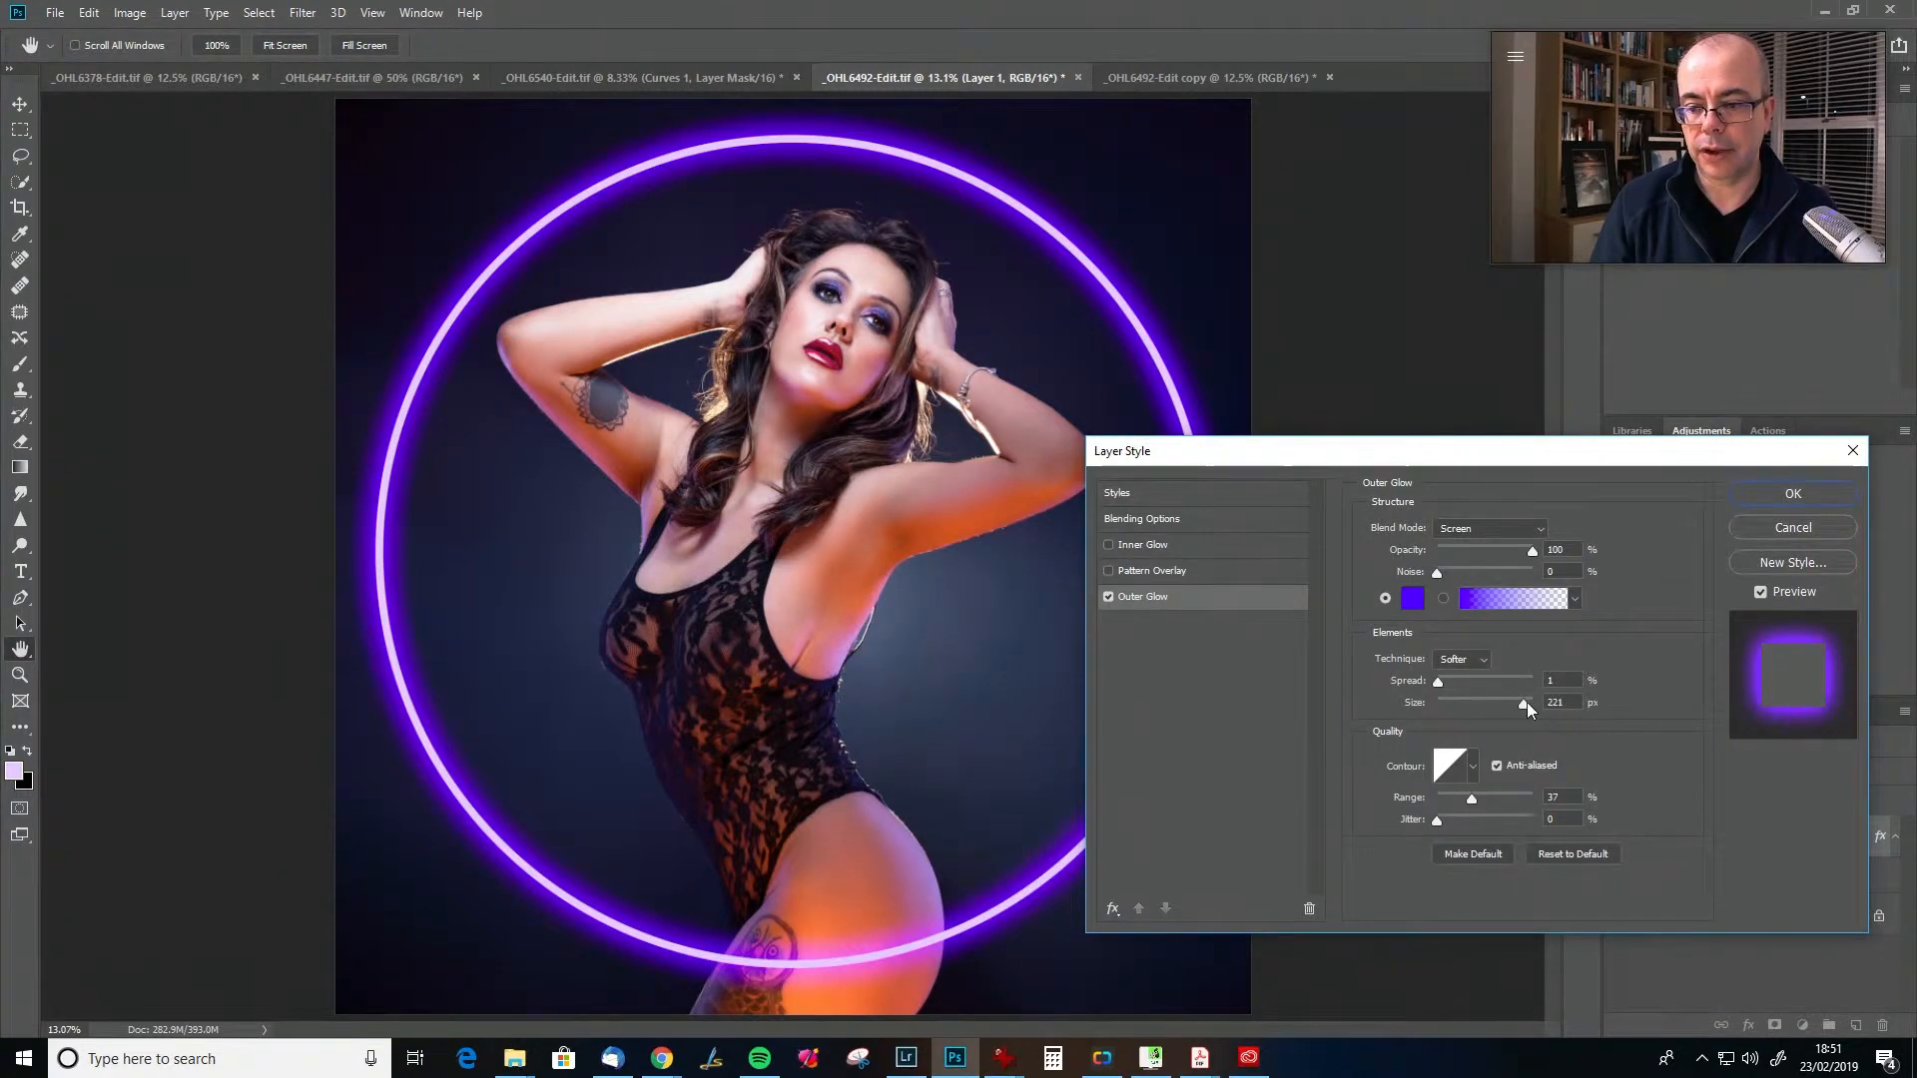
{"action": "left_click_drag", "start_coordinate": [1519, 705], "coordinate": [1469, 697]}
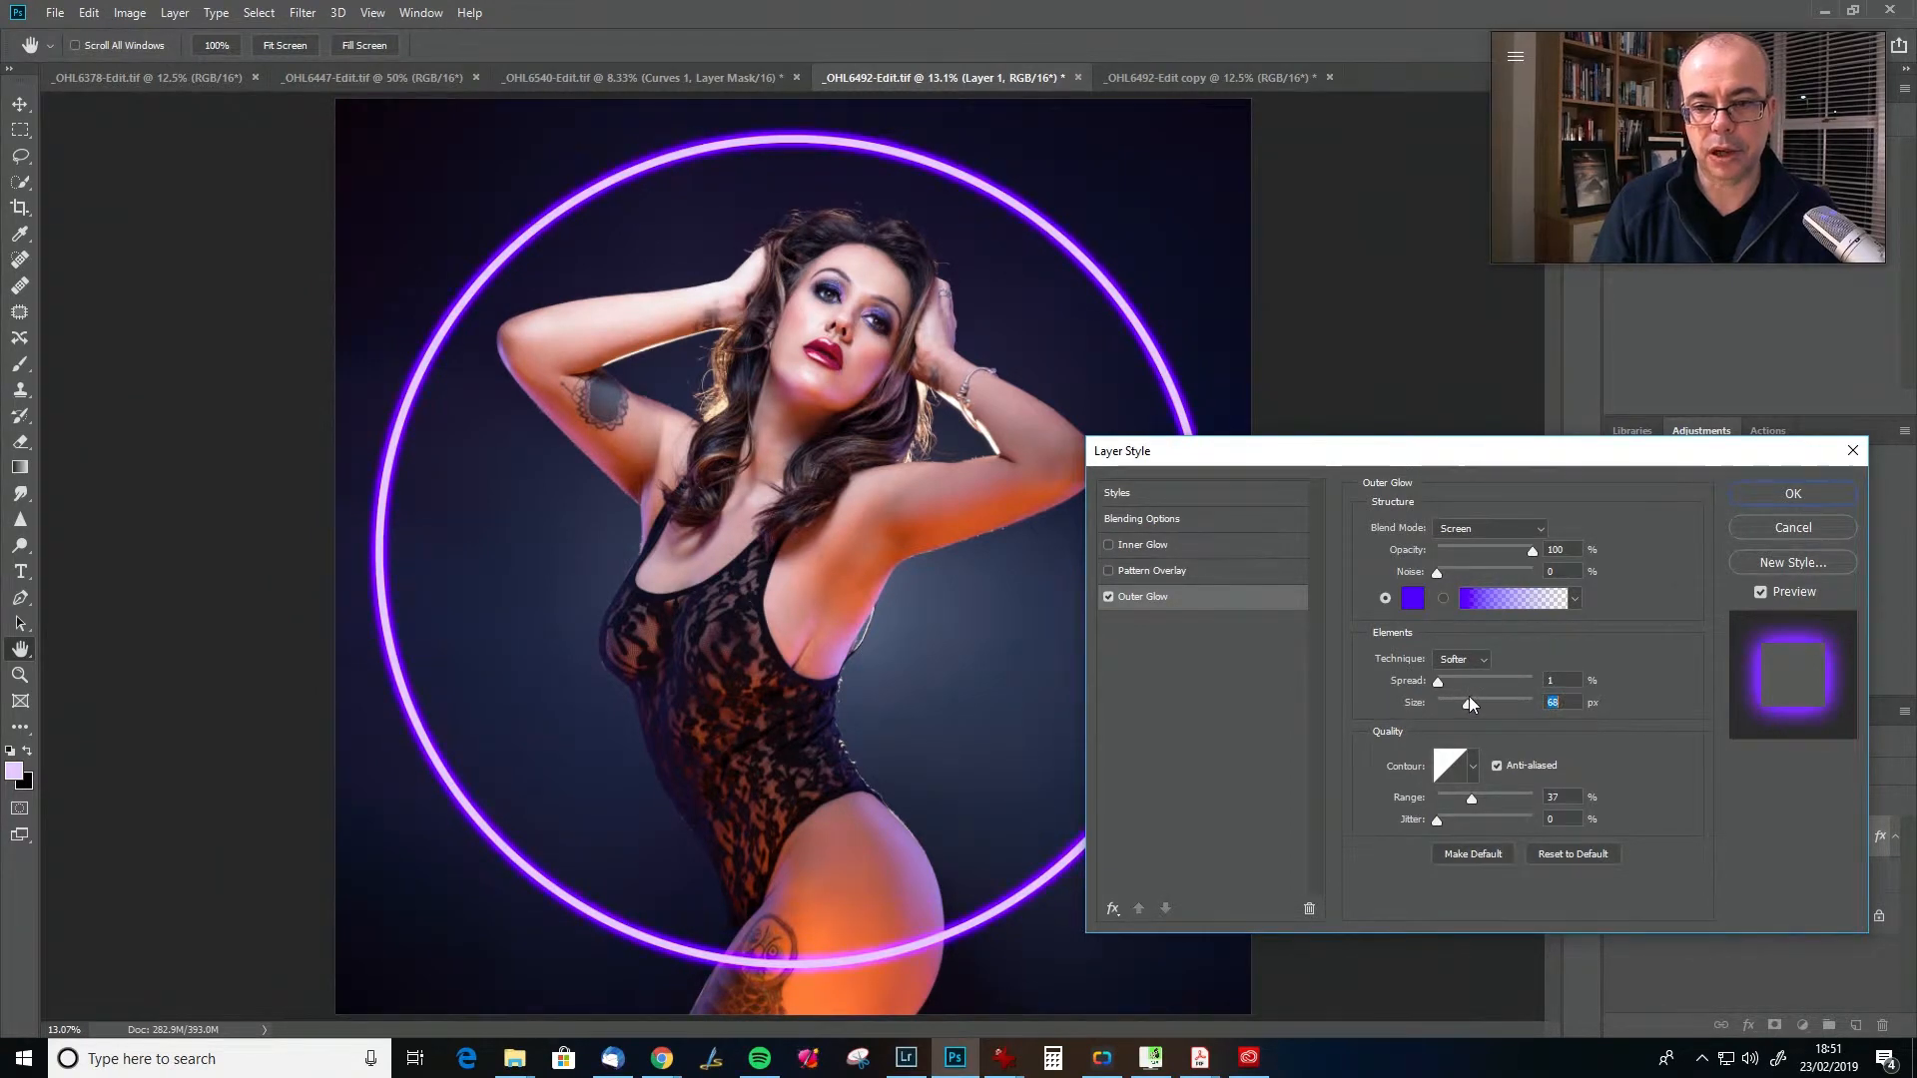
- Check the outer glow's colour without changing it, try the Precise technique, and return to Softer
{"action": "left_click", "coordinate": [1413, 598]}
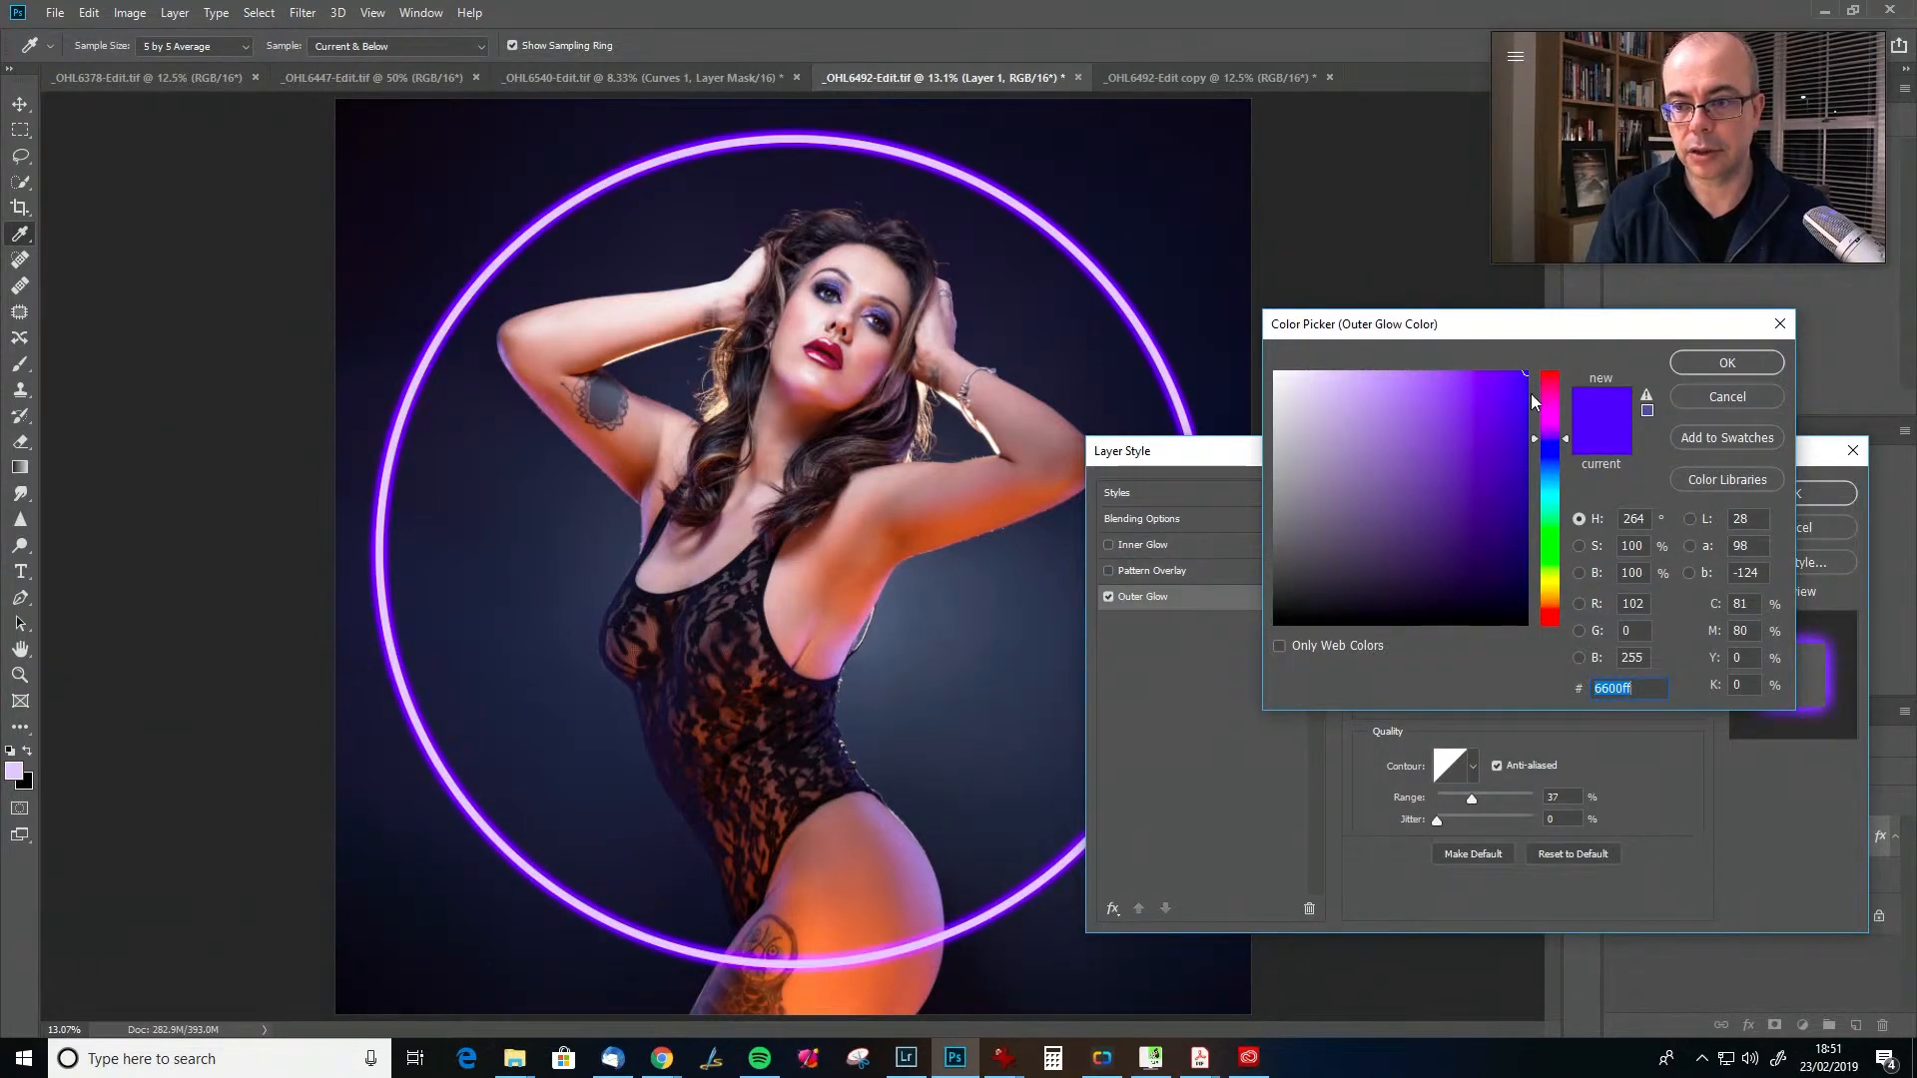
{"action": "left_click", "coordinate": [1727, 397]}
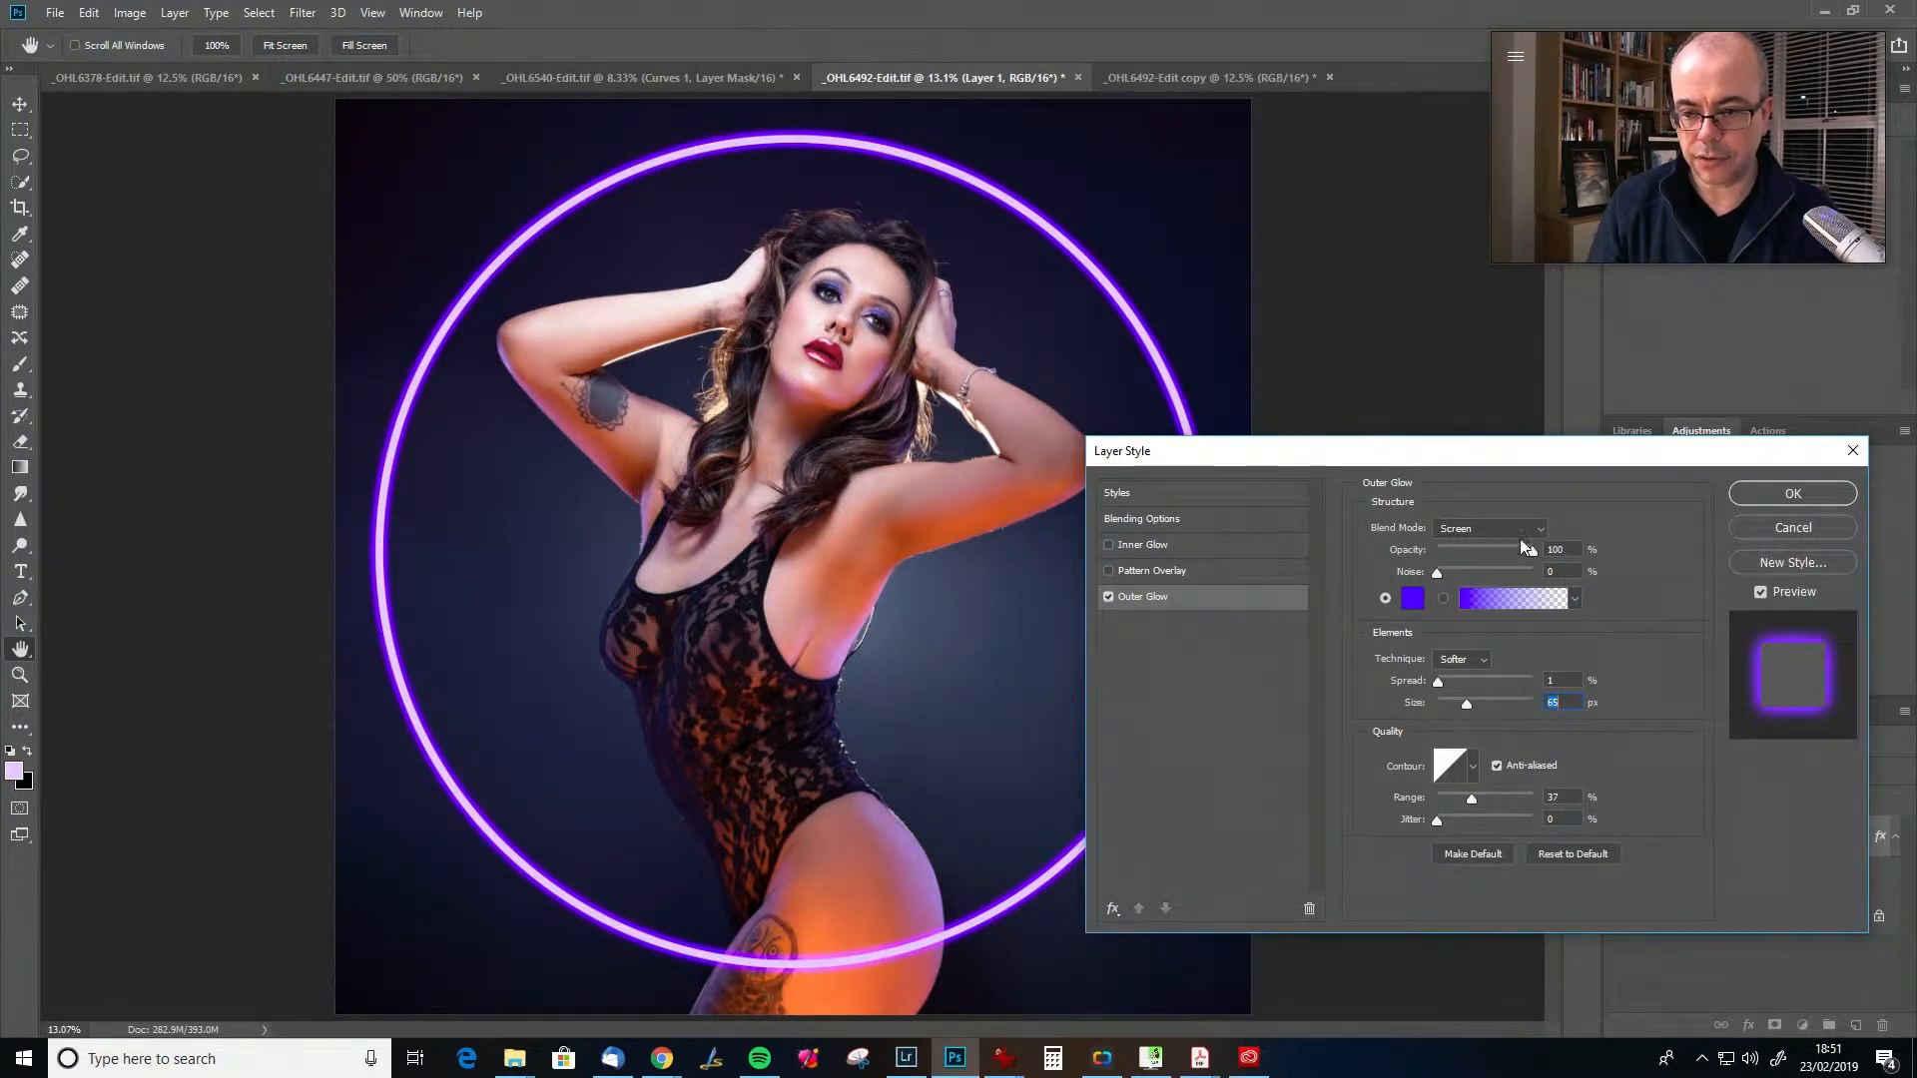
{"action": "left_click", "coordinate": [1481, 663]}
{"action": "left_click", "coordinate": [1468, 690]}
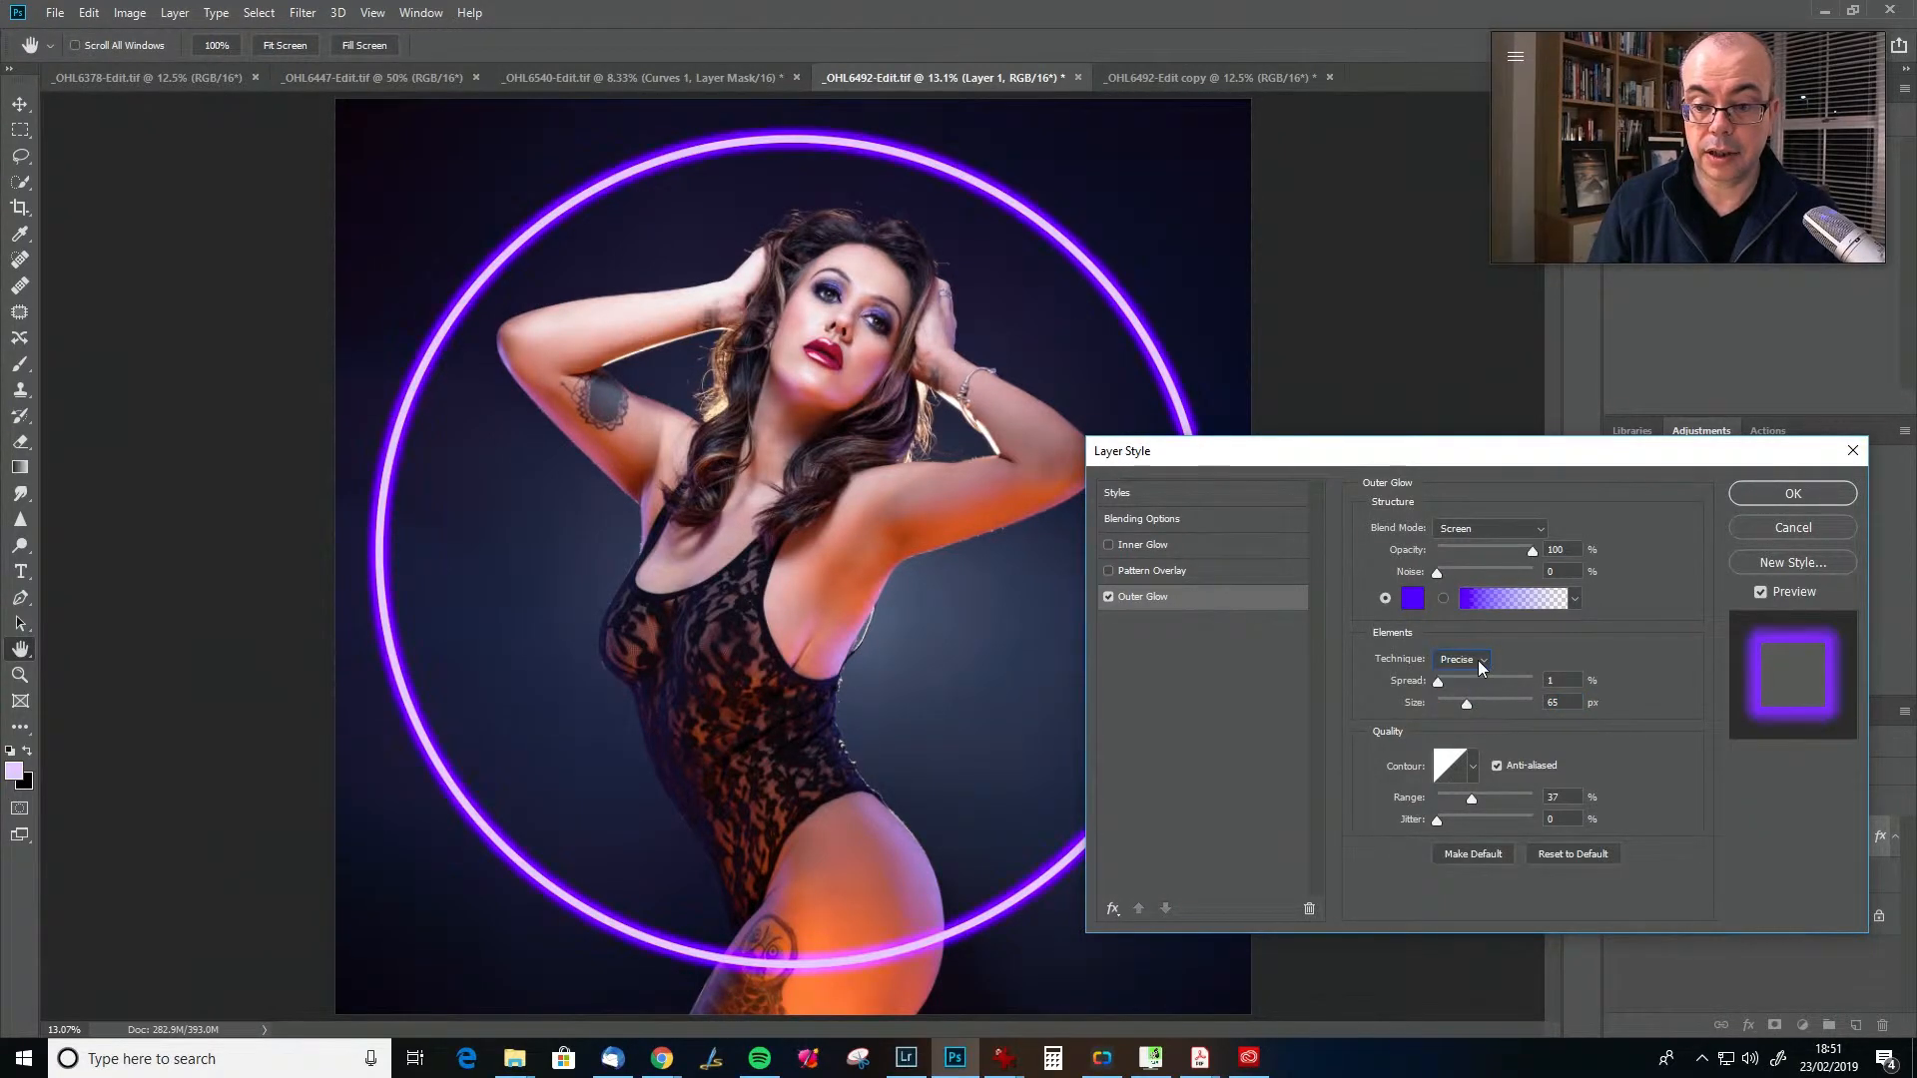
{"action": "left_click", "coordinate": [1481, 663]}
{"action": "left_click", "coordinate": [1463, 674]}
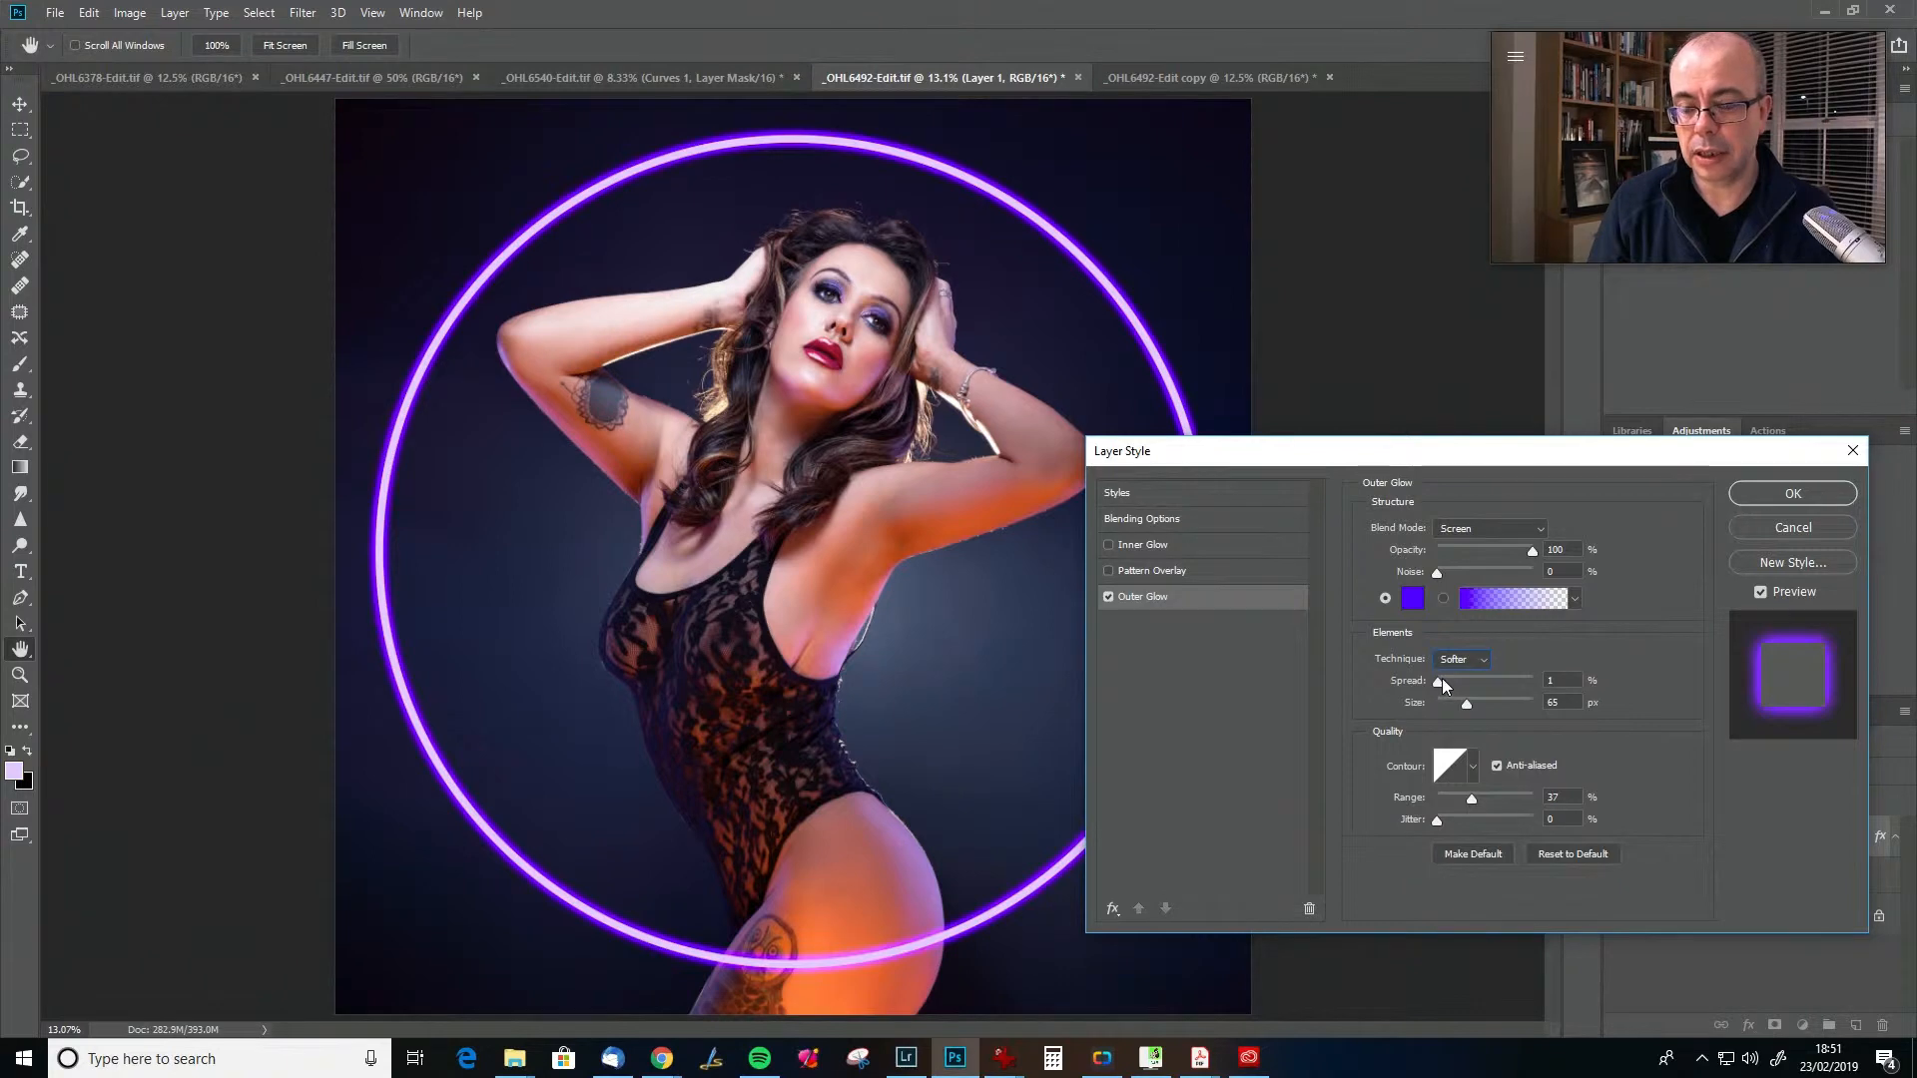
- Set the outer glow's spread to 0% and its size to 70 px
{"action": "mouse_move", "coordinate": [1440, 679]}
{"action": "left_mouse_down"}
{"action": "mouse_move", "coordinate": [1505, 671]}
{"action": "mouse_move", "coordinate": [1436, 679]}
{"action": "left_mouse_up"}
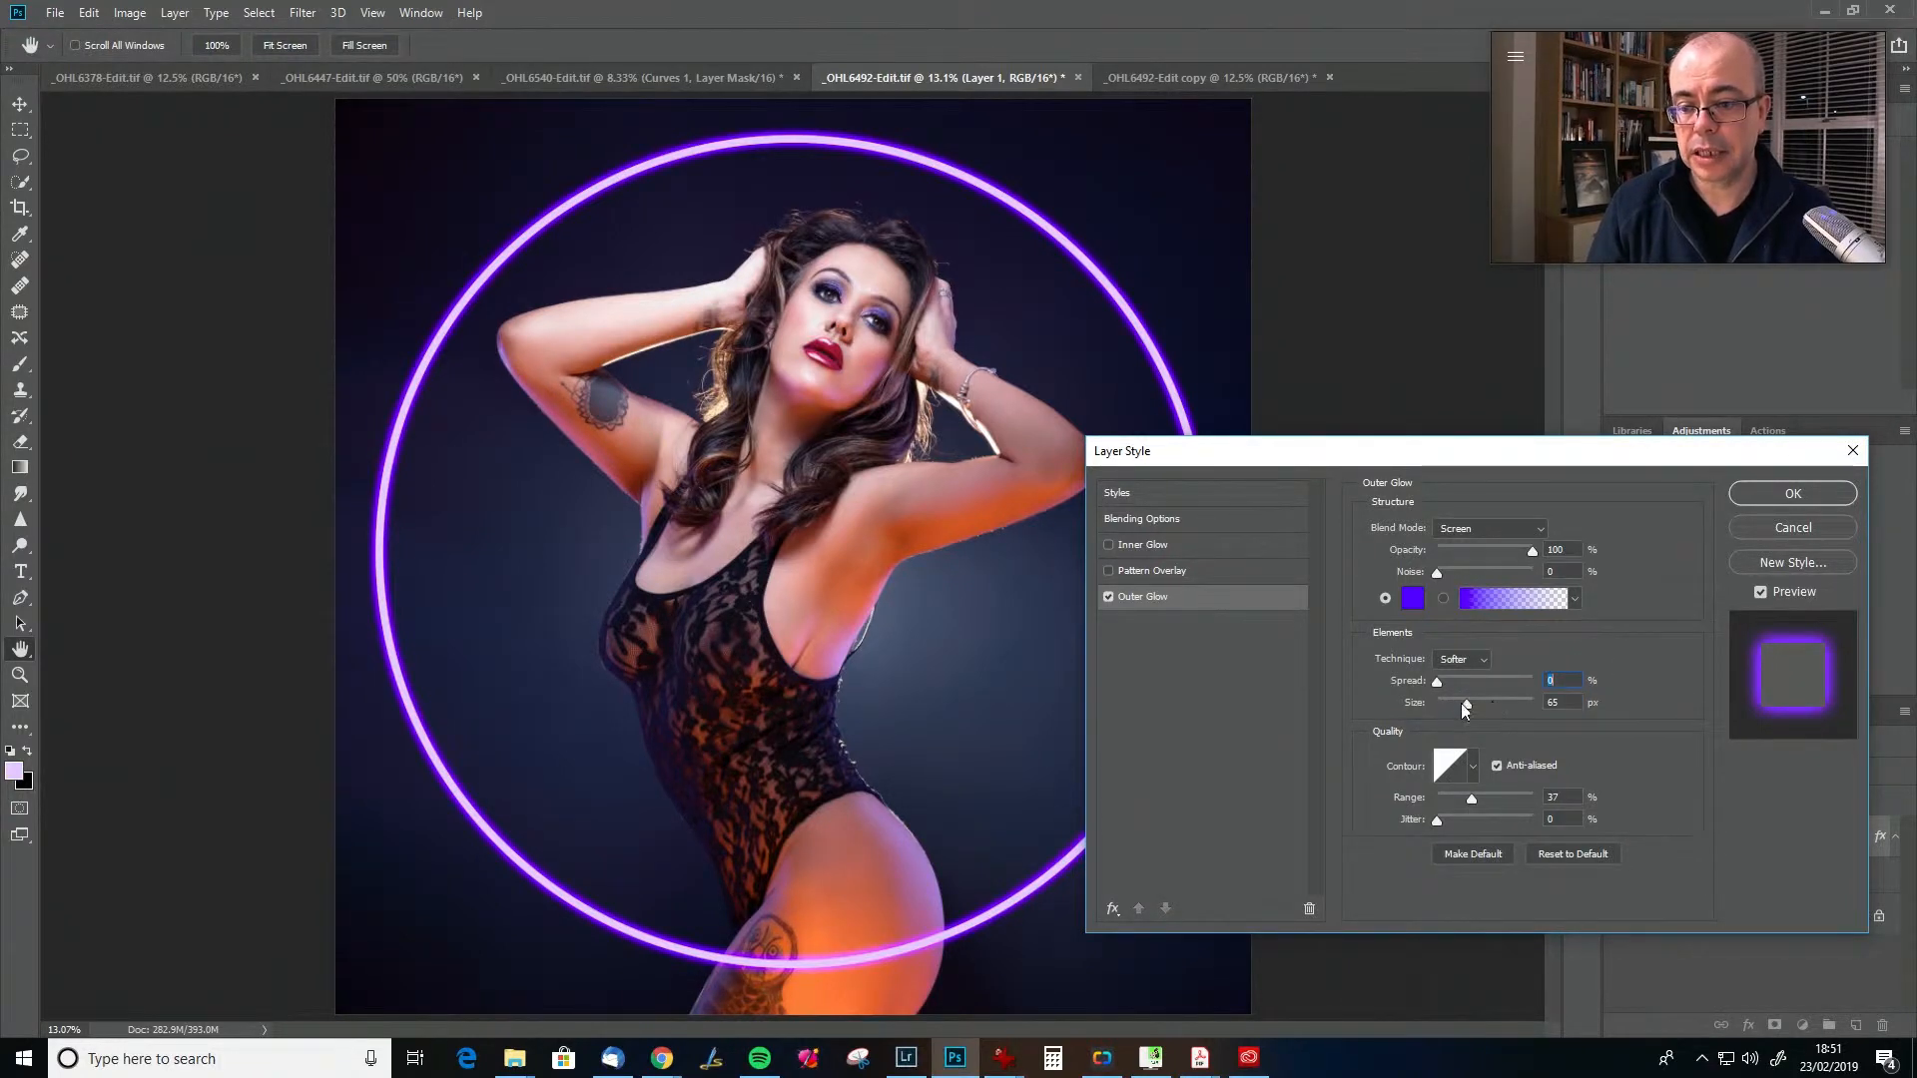
{"action": "left_click_drag", "start_coordinate": [1466, 705], "coordinate": [1475, 697]}
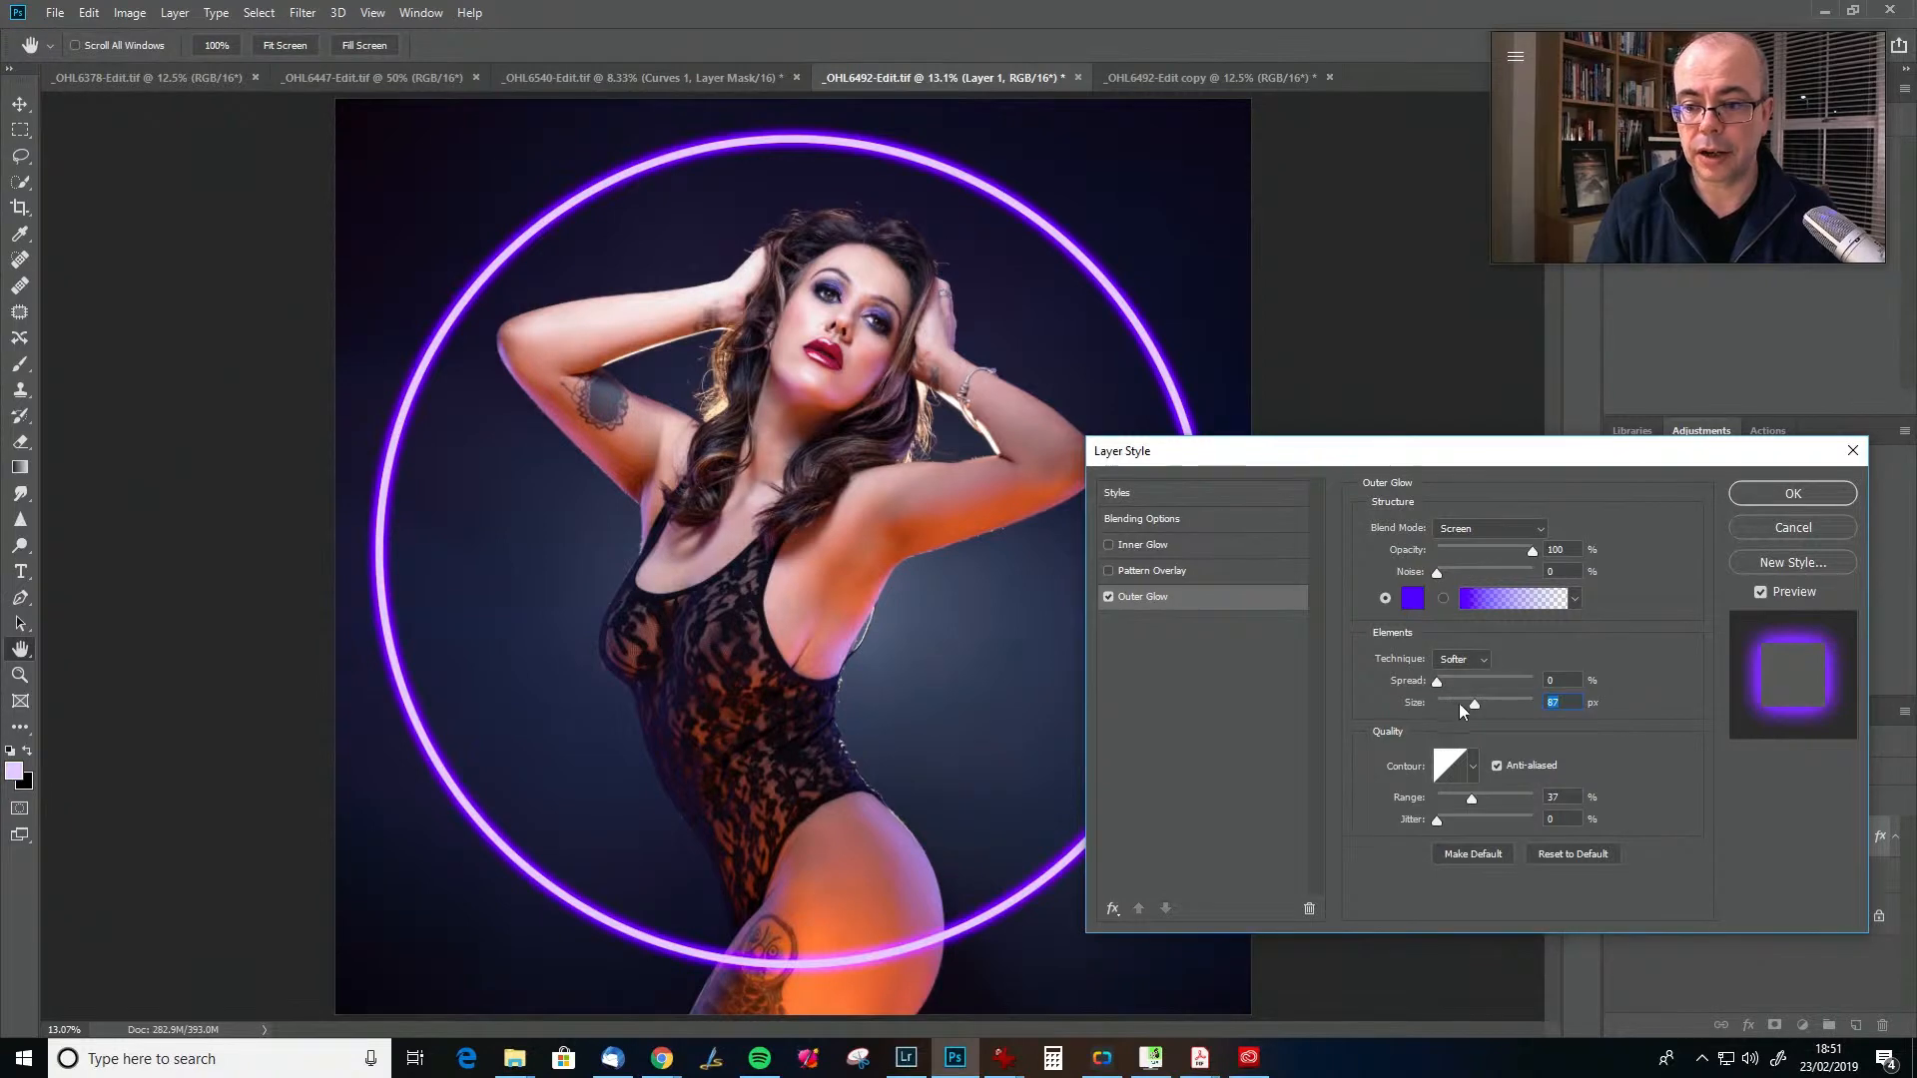
{"action": "left_click_drag", "start_coordinate": [1475, 705], "coordinate": [1470, 705]}
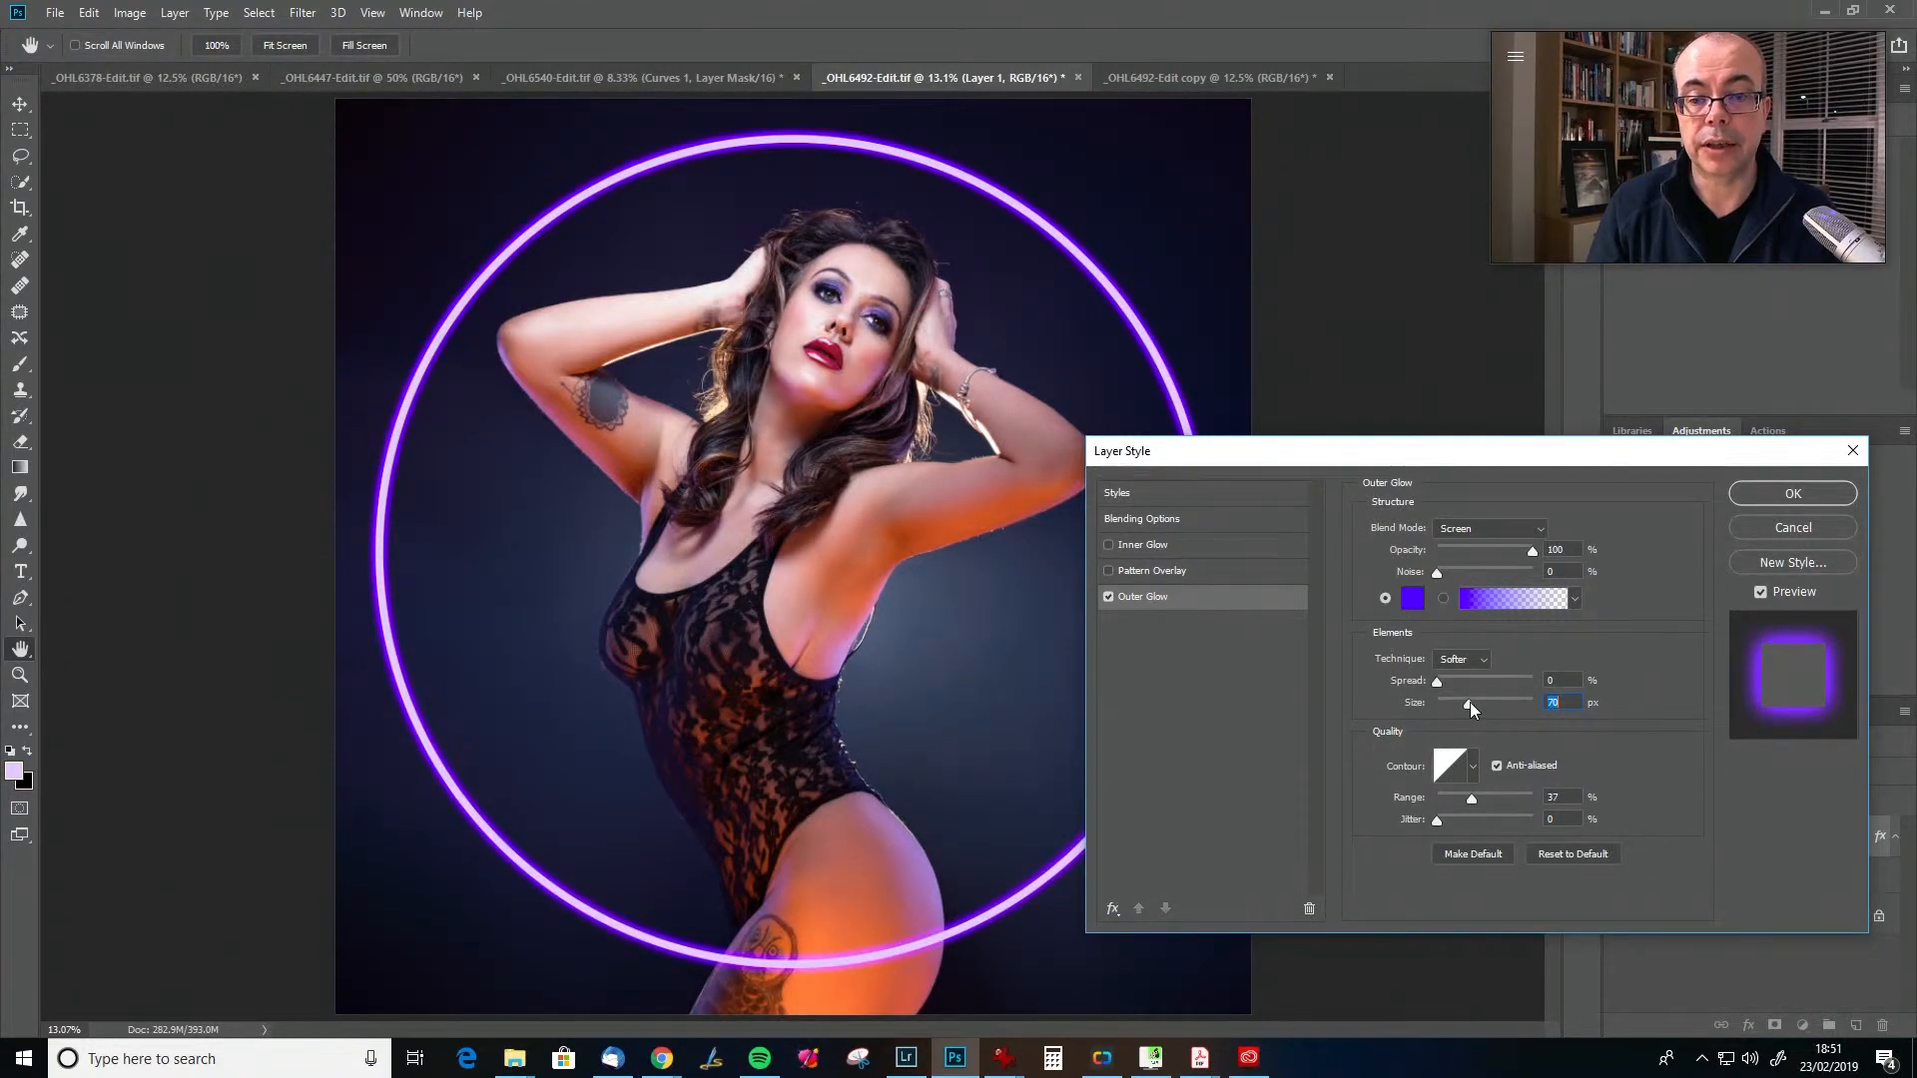
- Apply the ring's glow, duplicate Layer 1, and increase the Outer Glow size on the copy for a wider halo
{"action": "left_click", "coordinate": [1778, 495]}
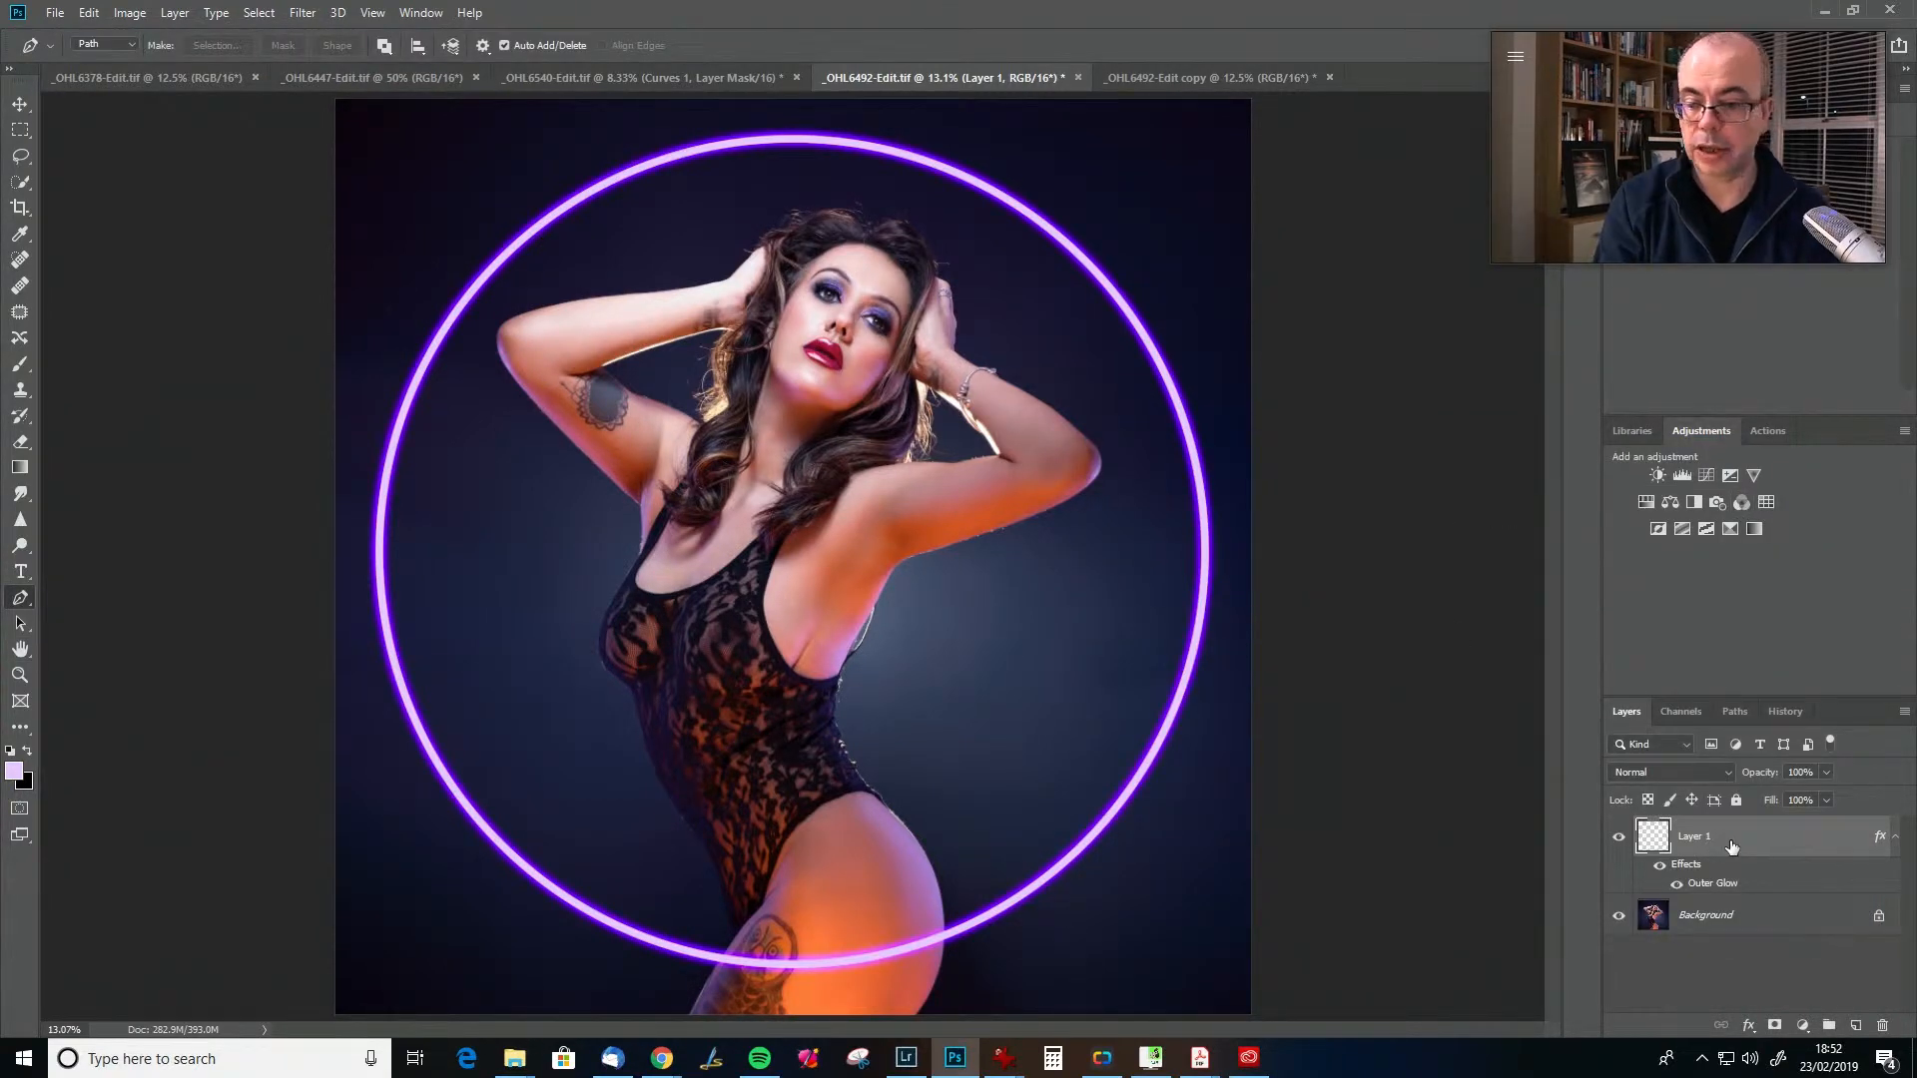
{"action": "key", "text": "ctrl+j"}
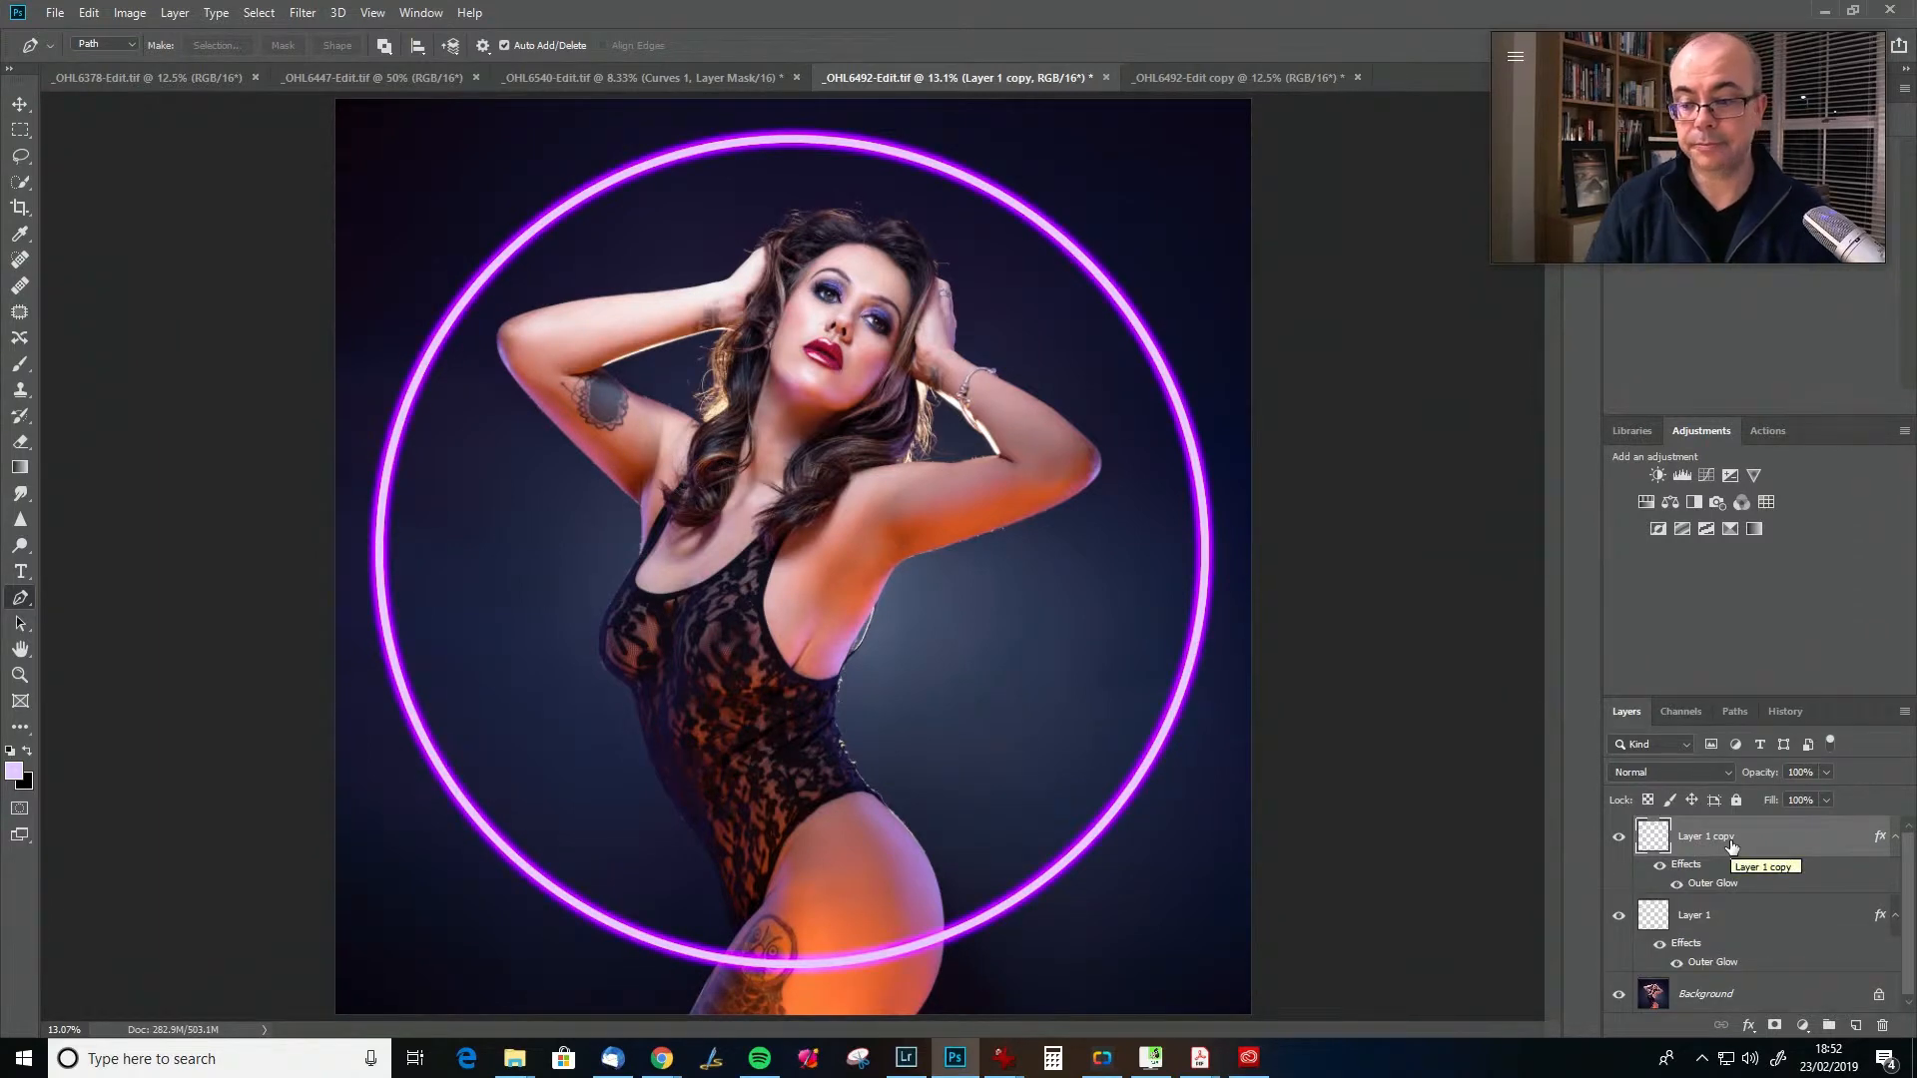
{"action": "double_click", "coordinate": [1792, 837]}
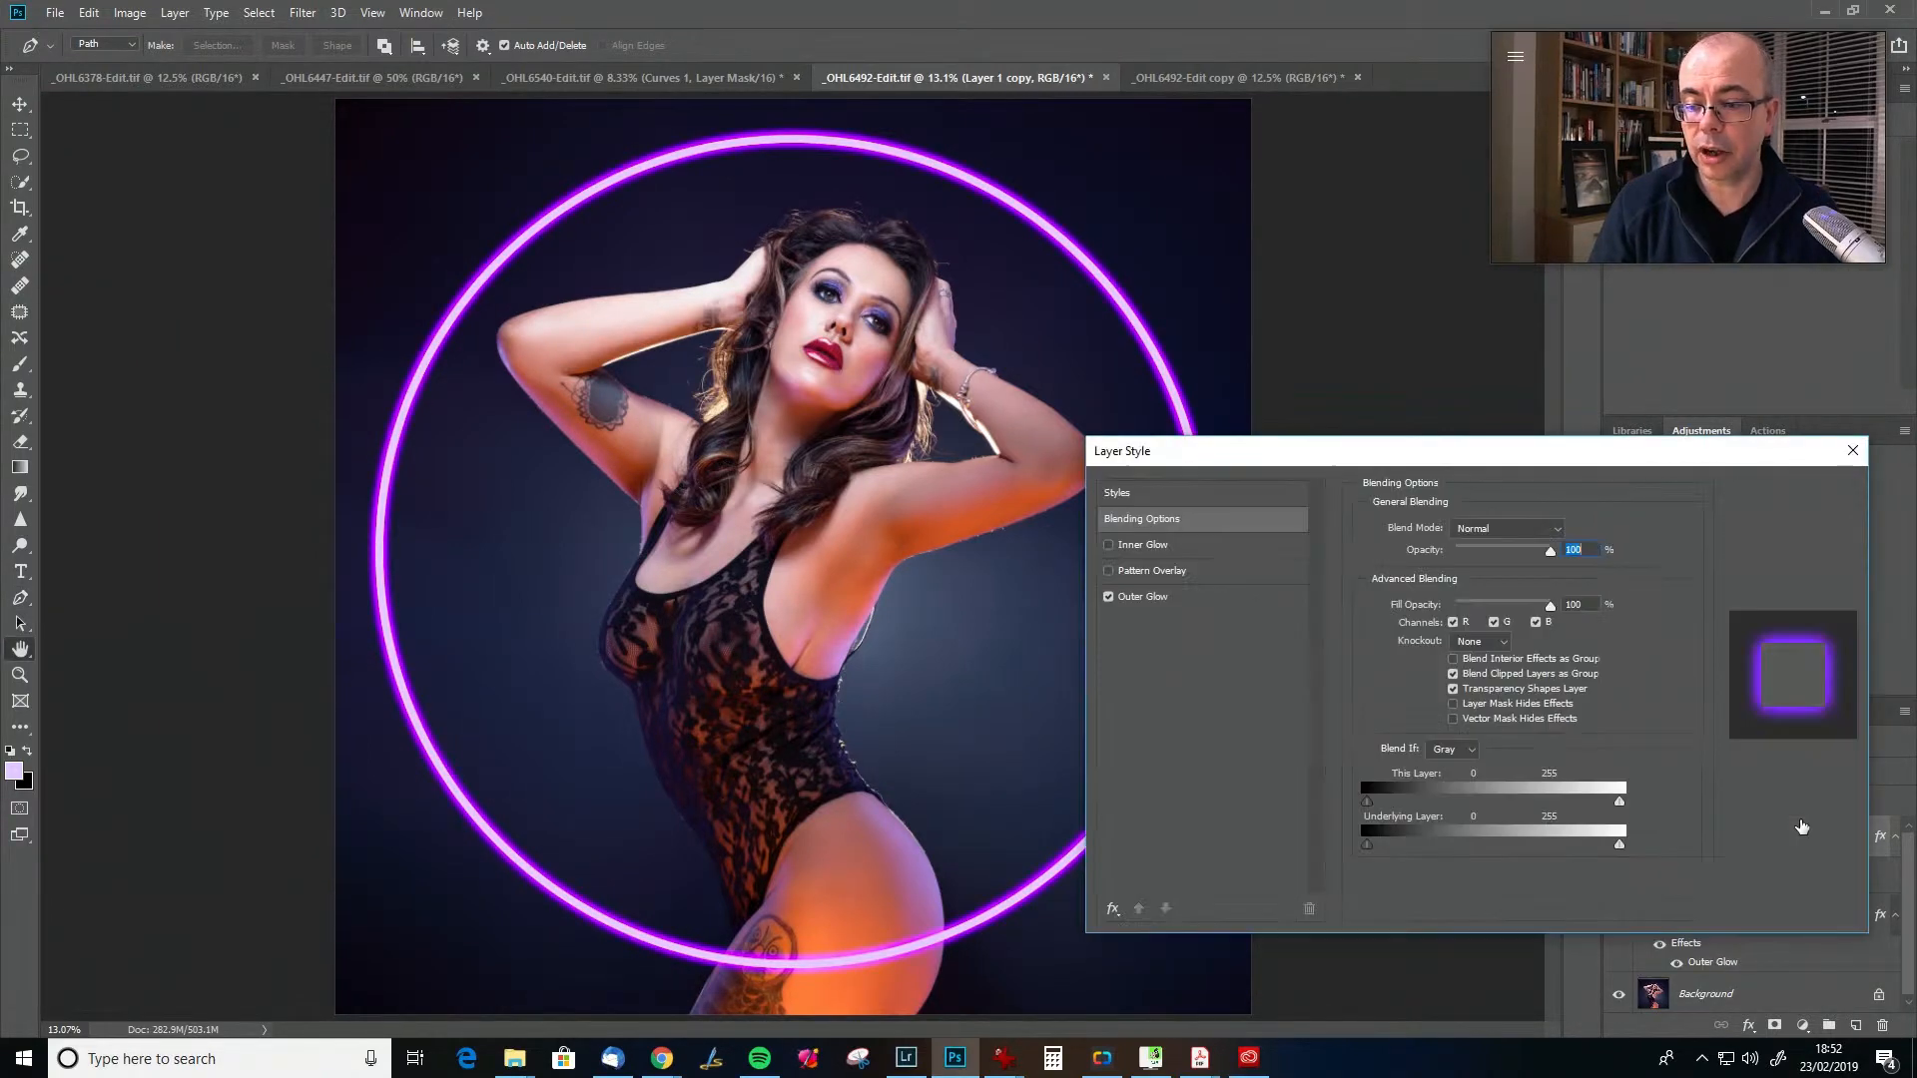
{"action": "left_click", "coordinate": [1190, 599]}
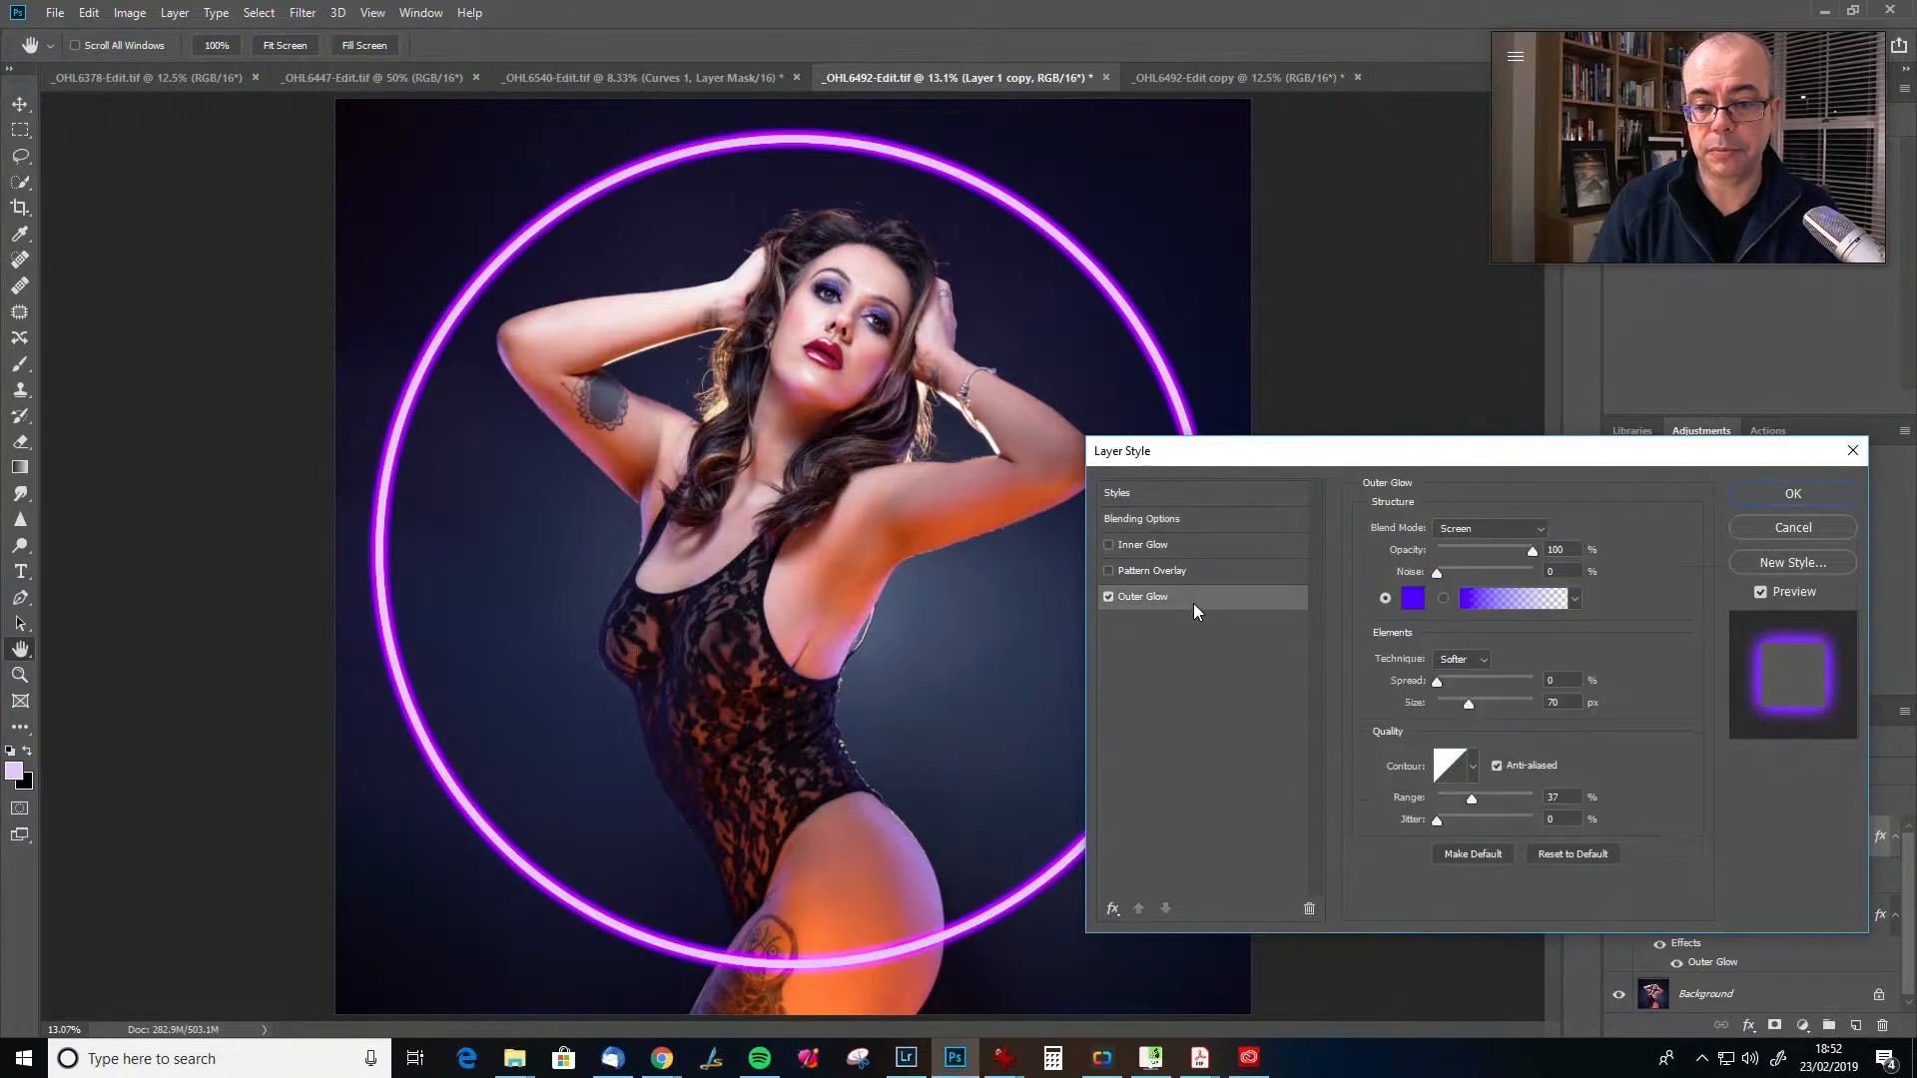
{"action": "left_click_drag", "start_coordinate": [1469, 705], "coordinate": [1514, 697]}
{"action": "left_click", "coordinate": [1793, 493]}
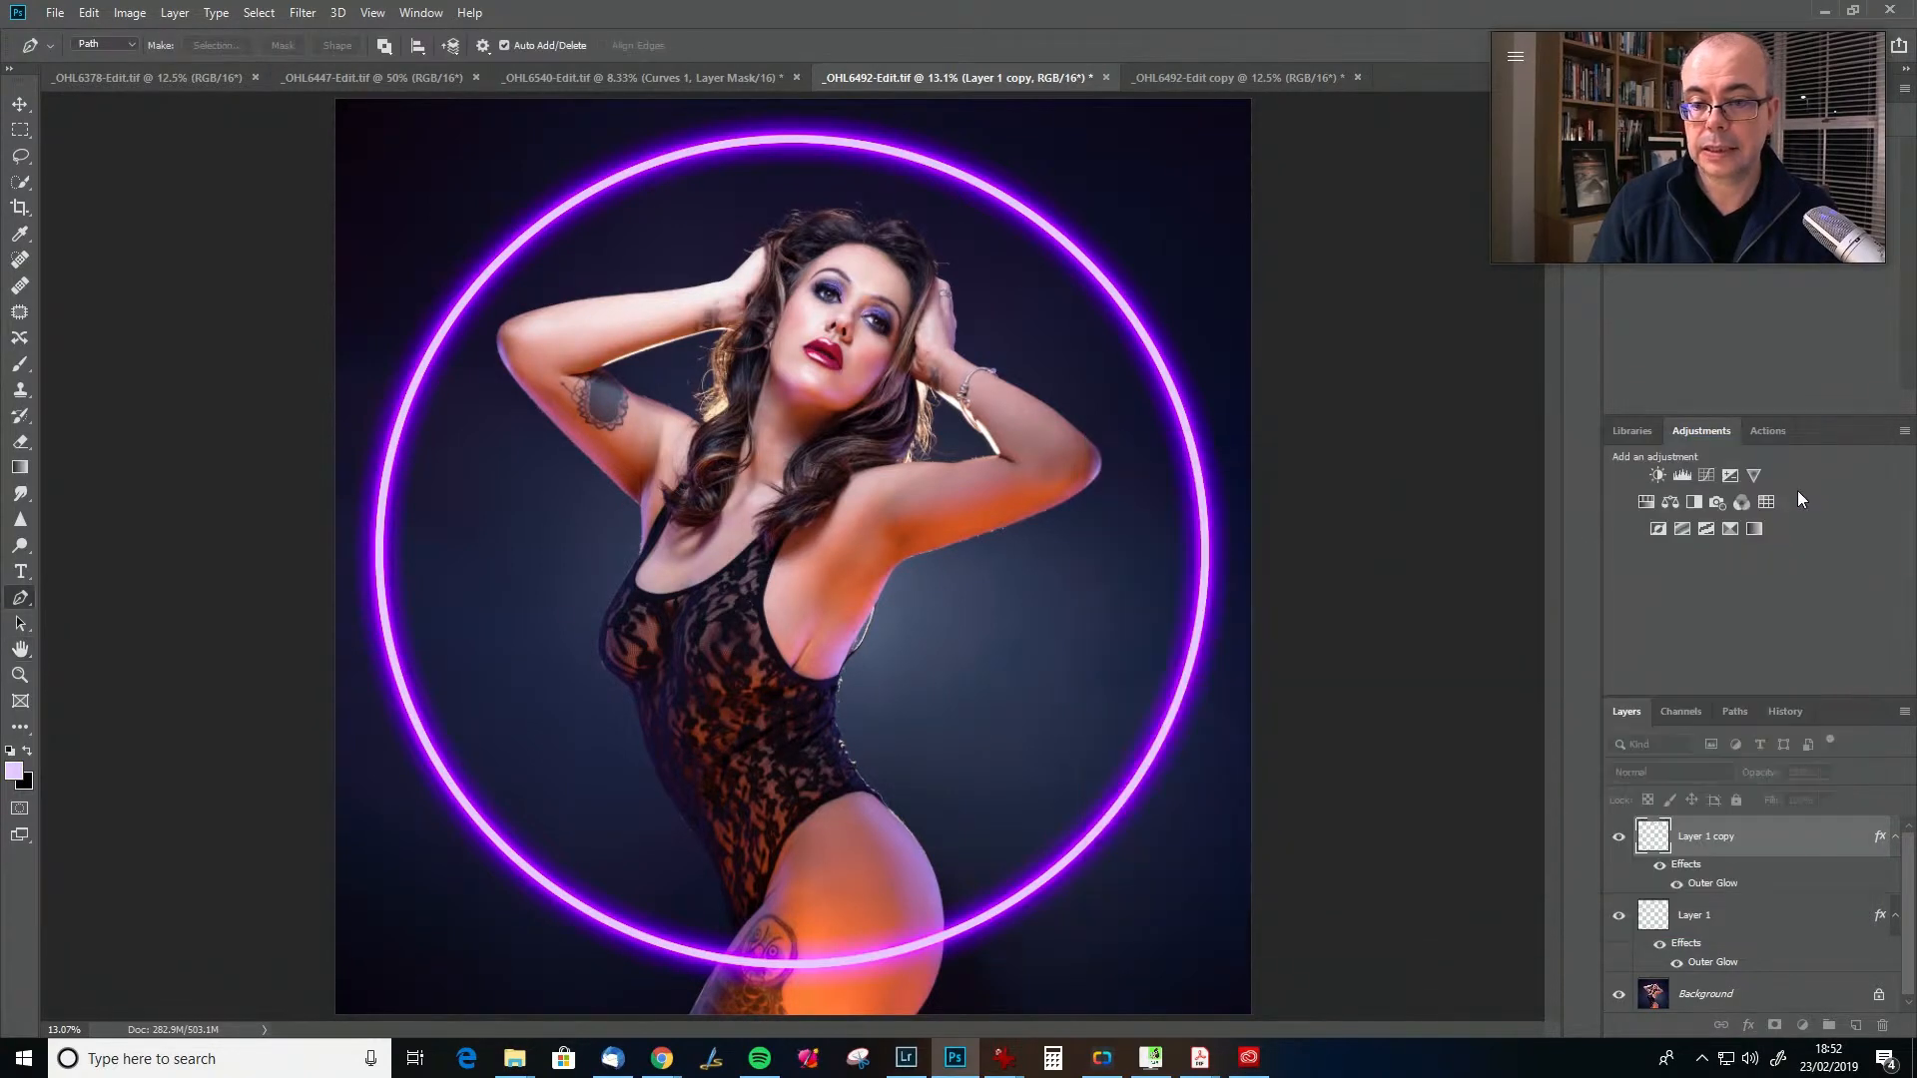
- Compare the two glows by hiding and showing Layer 1 and Layer 1 copy in turn
{"action": "left_click", "coordinate": [1620, 918]}
{"action": "left_click", "coordinate": [1619, 918]}
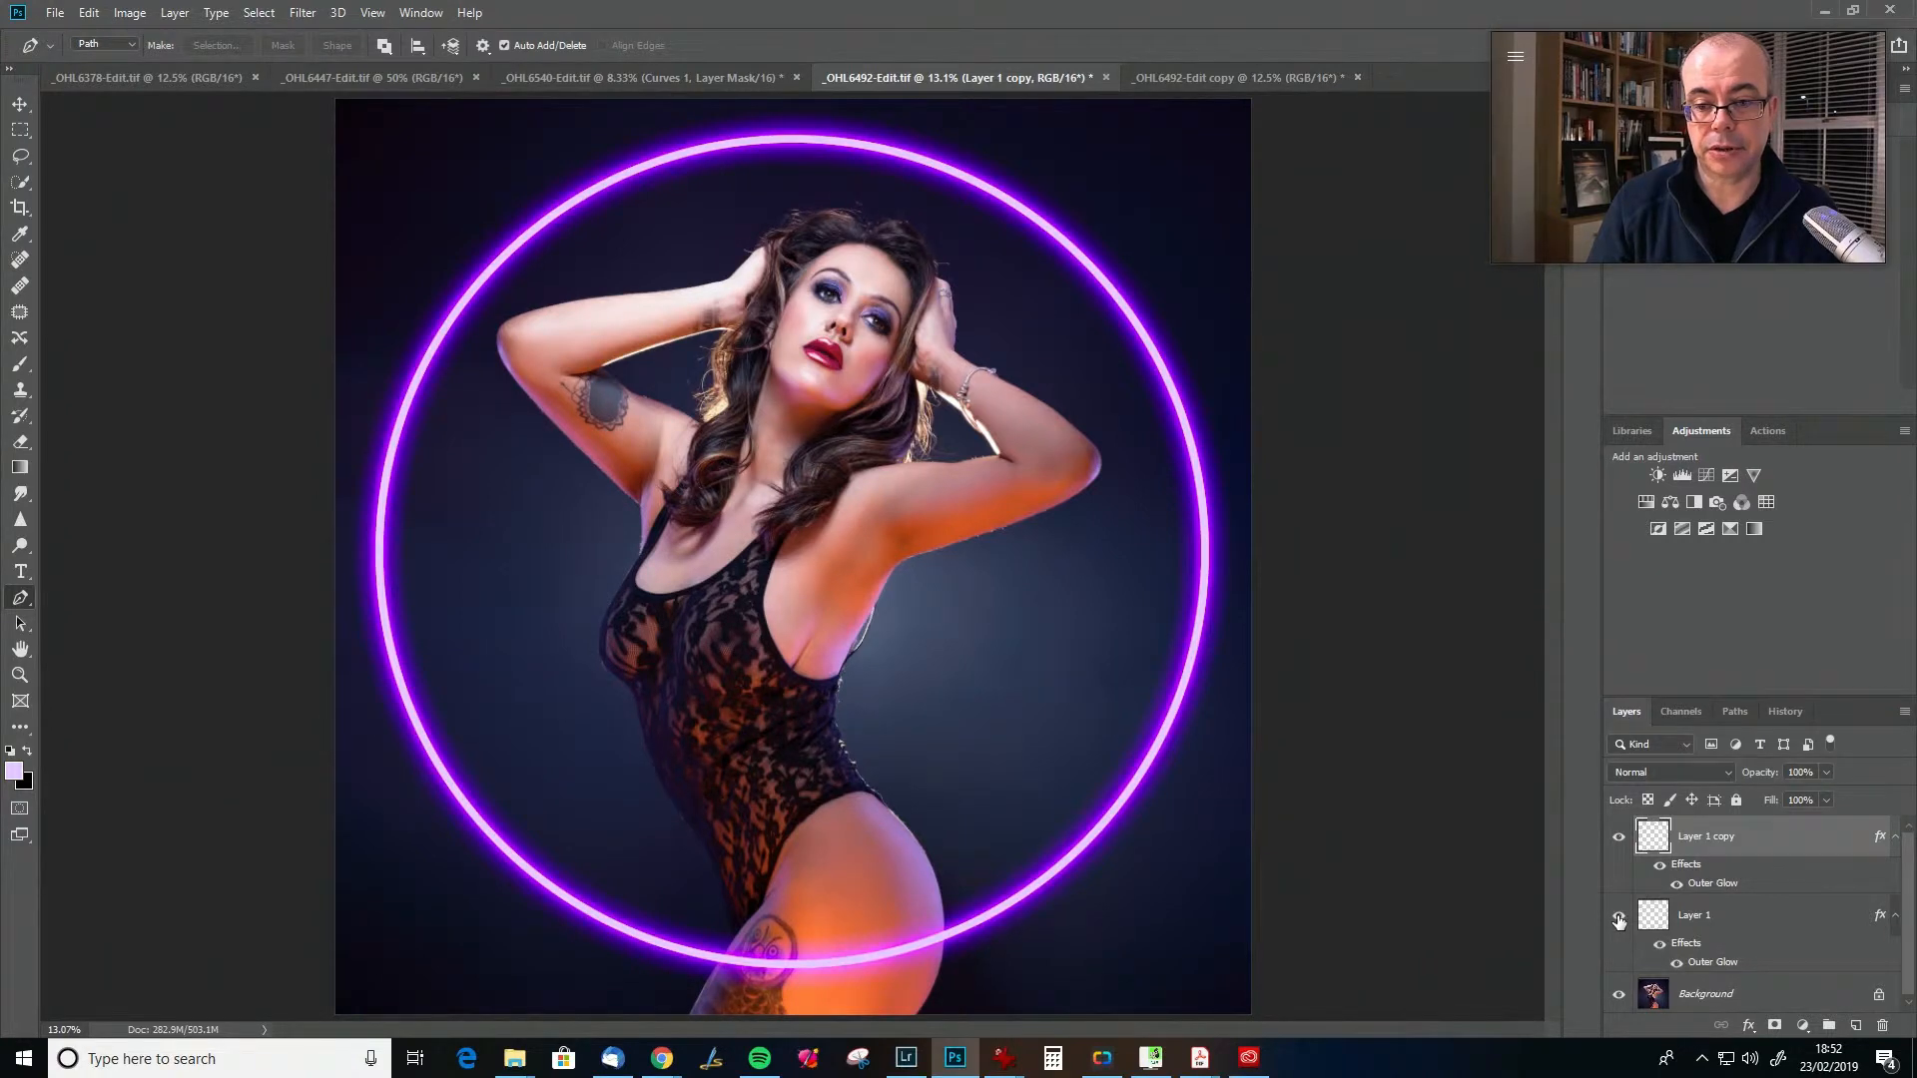
{"action": "left_click", "coordinate": [1619, 919]}
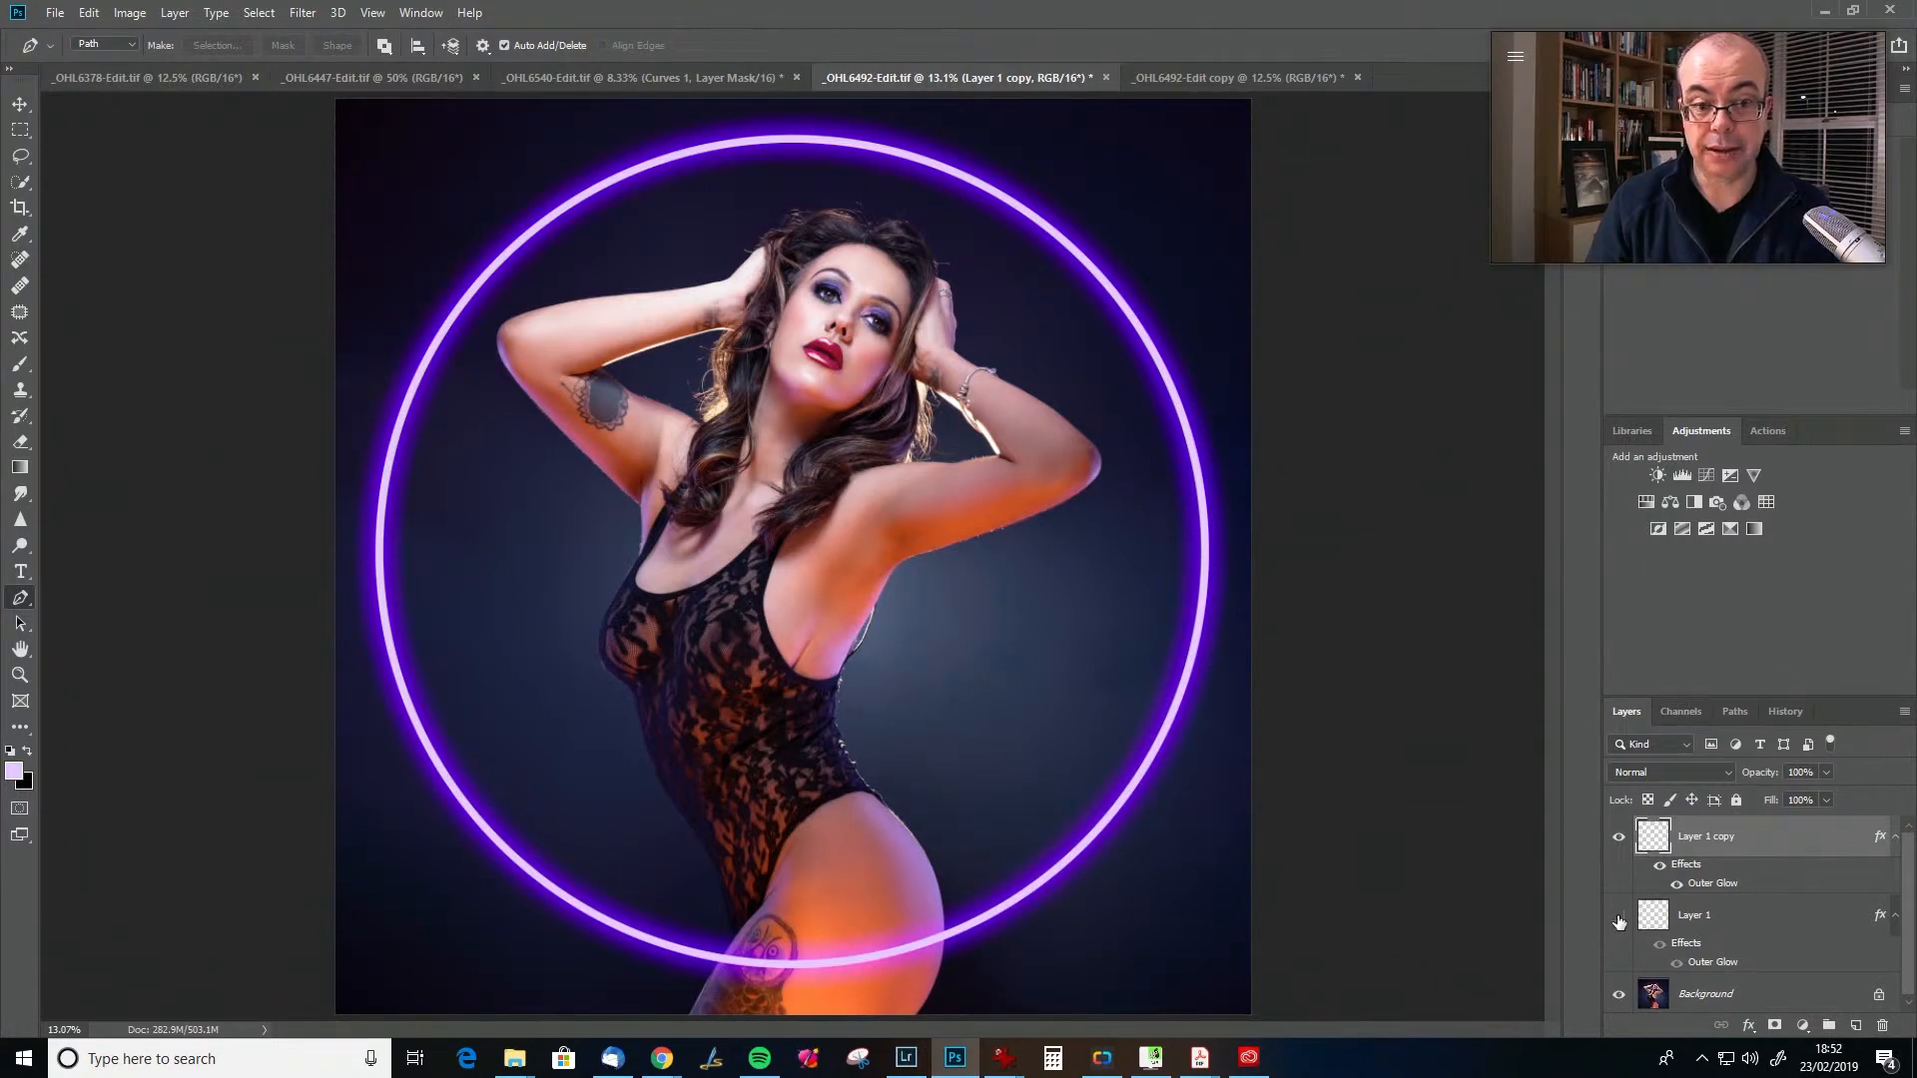
{"action": "left_click", "coordinate": [1619, 918]}
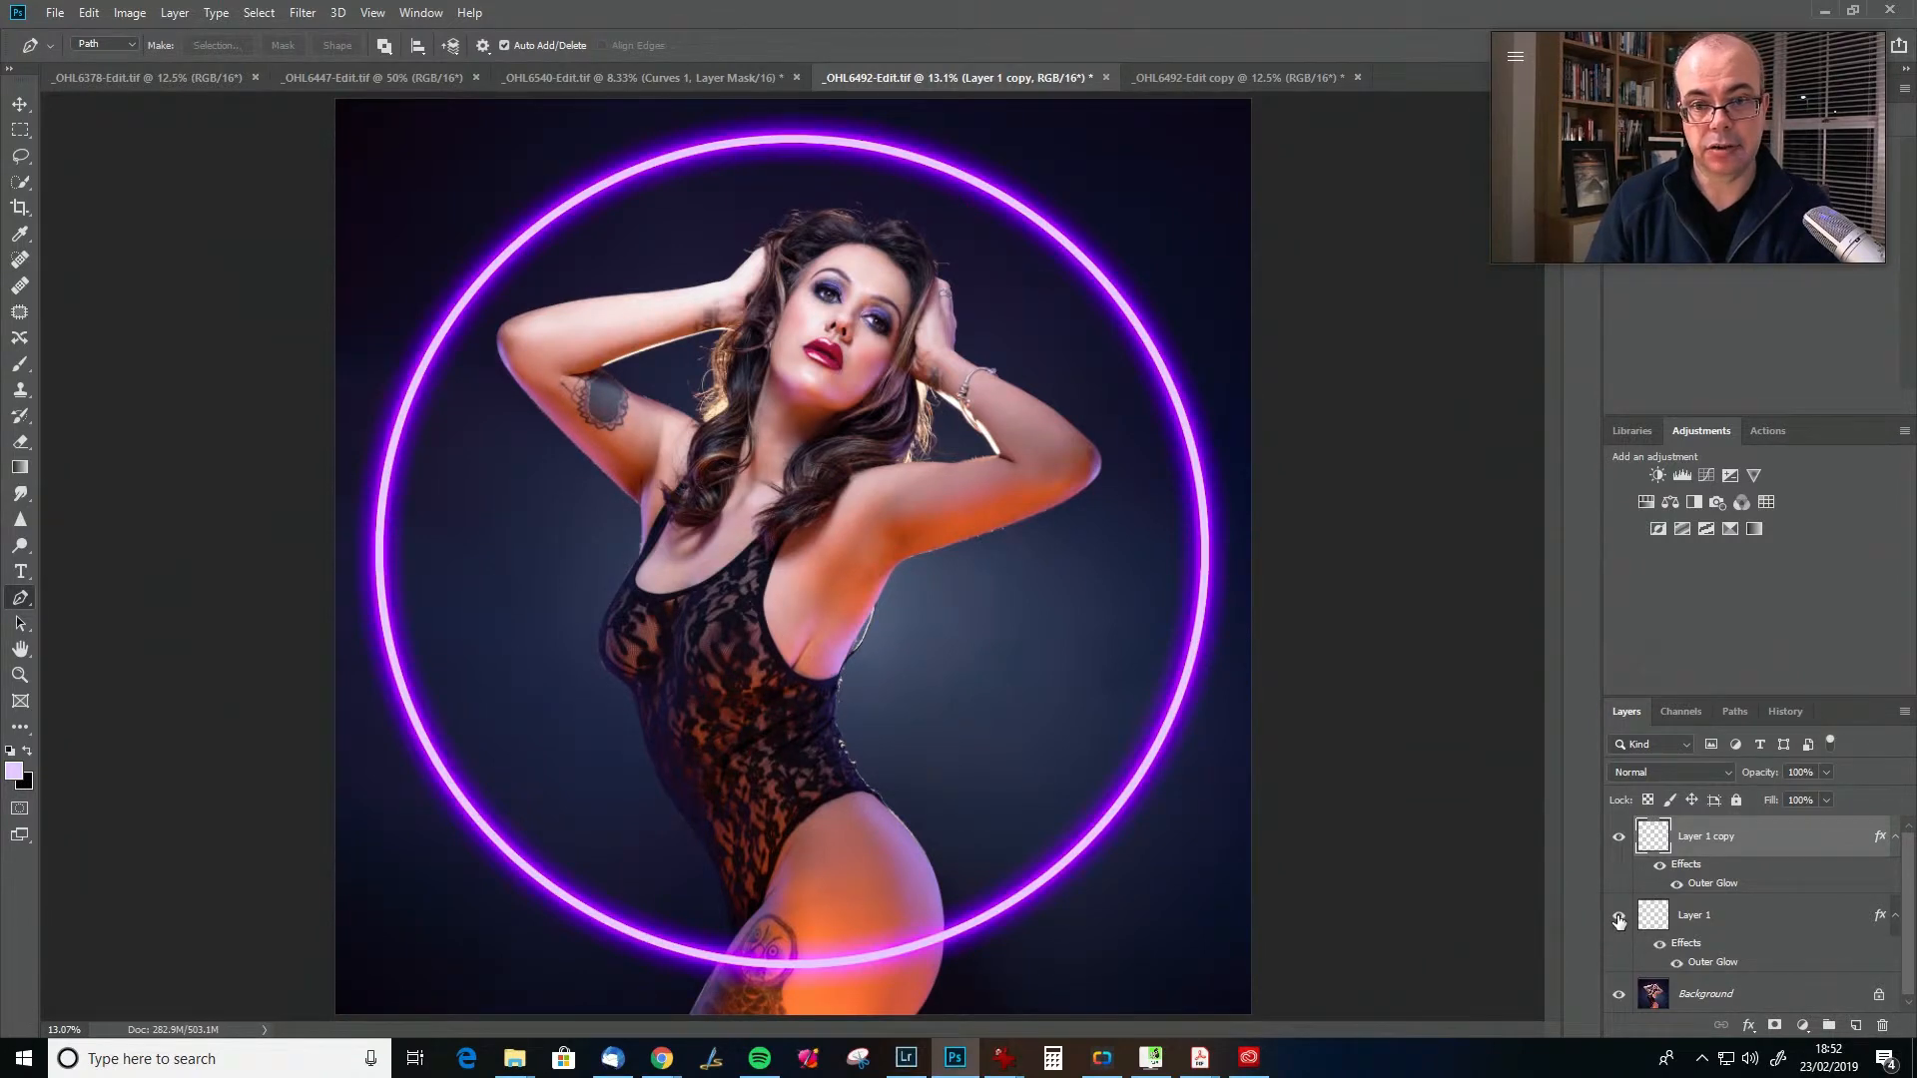
{"action": "left_click", "coordinate": [1620, 839]}
{"action": "left_click", "coordinate": [1620, 839]}
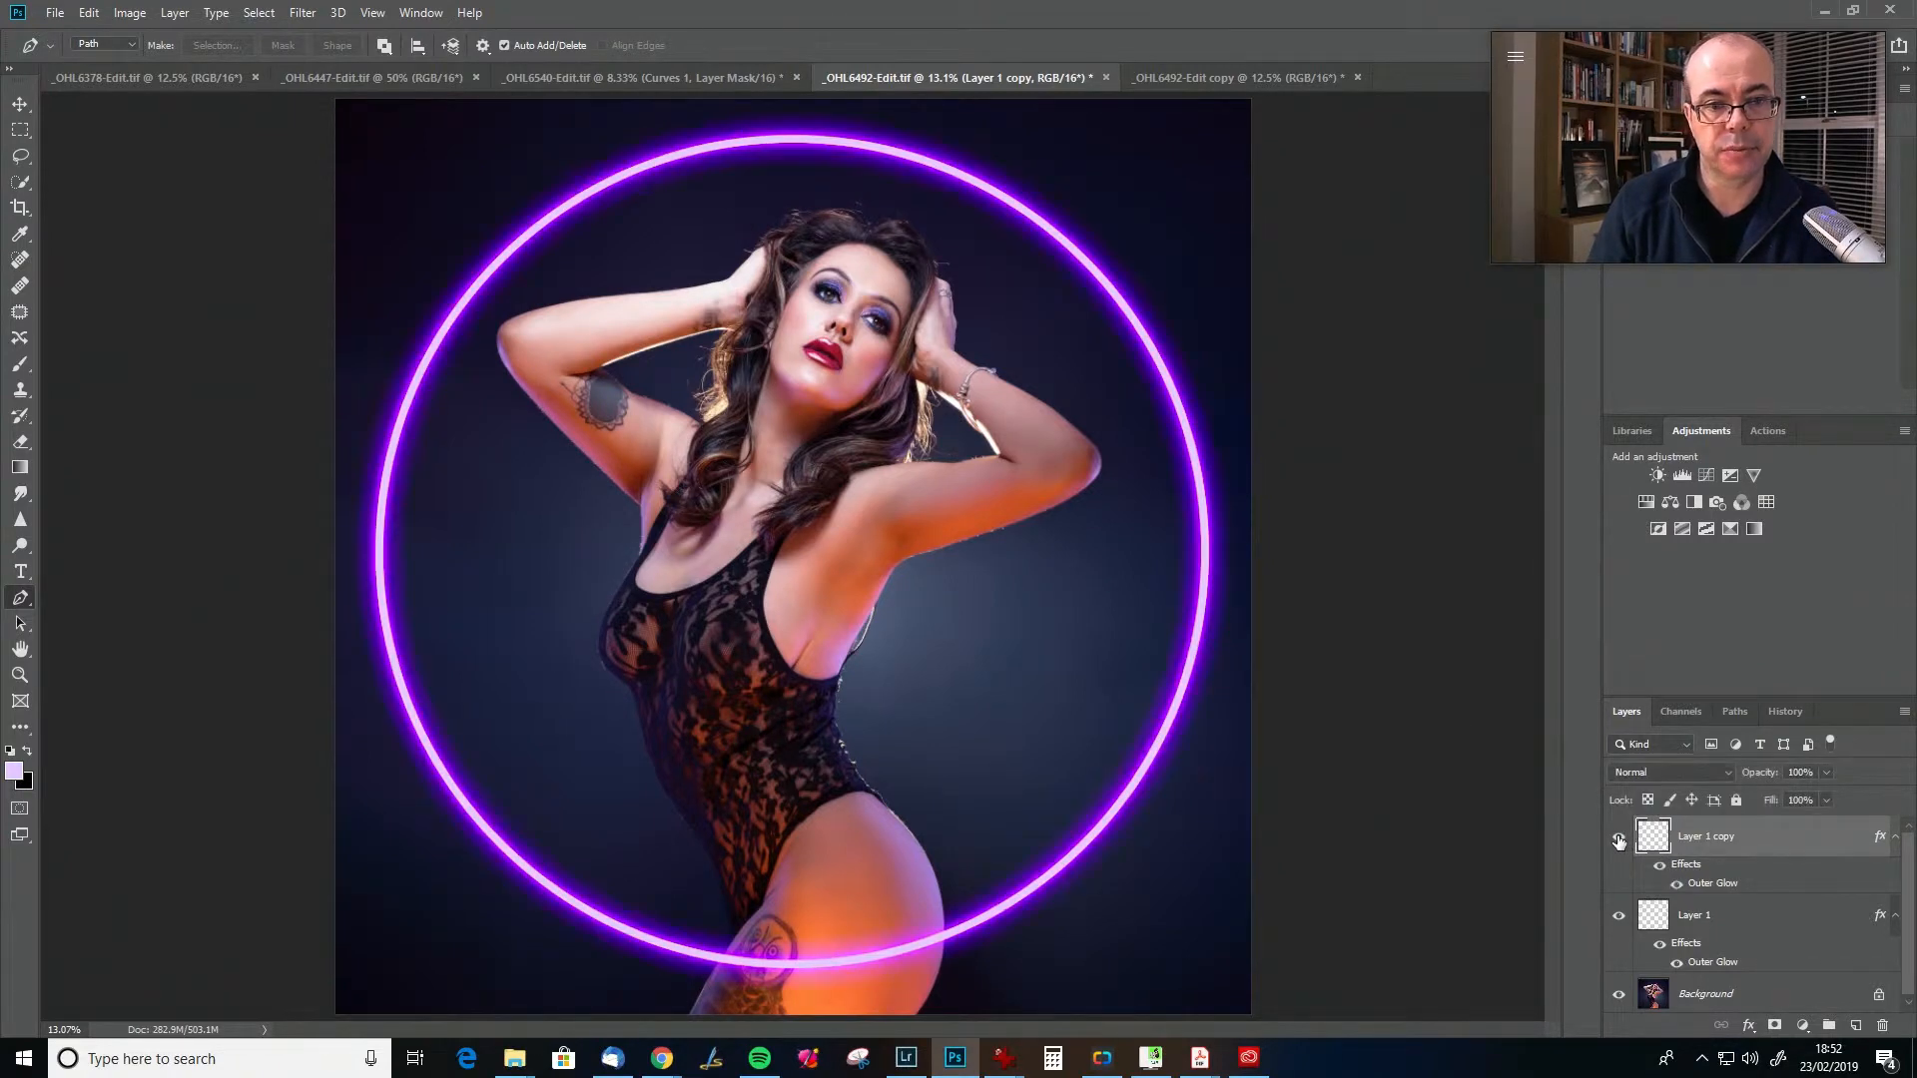
- Set Layer 1 copy's blend mode to Screen and its opacity to 78%
{"action": "left_click", "coordinate": [1686, 772]}
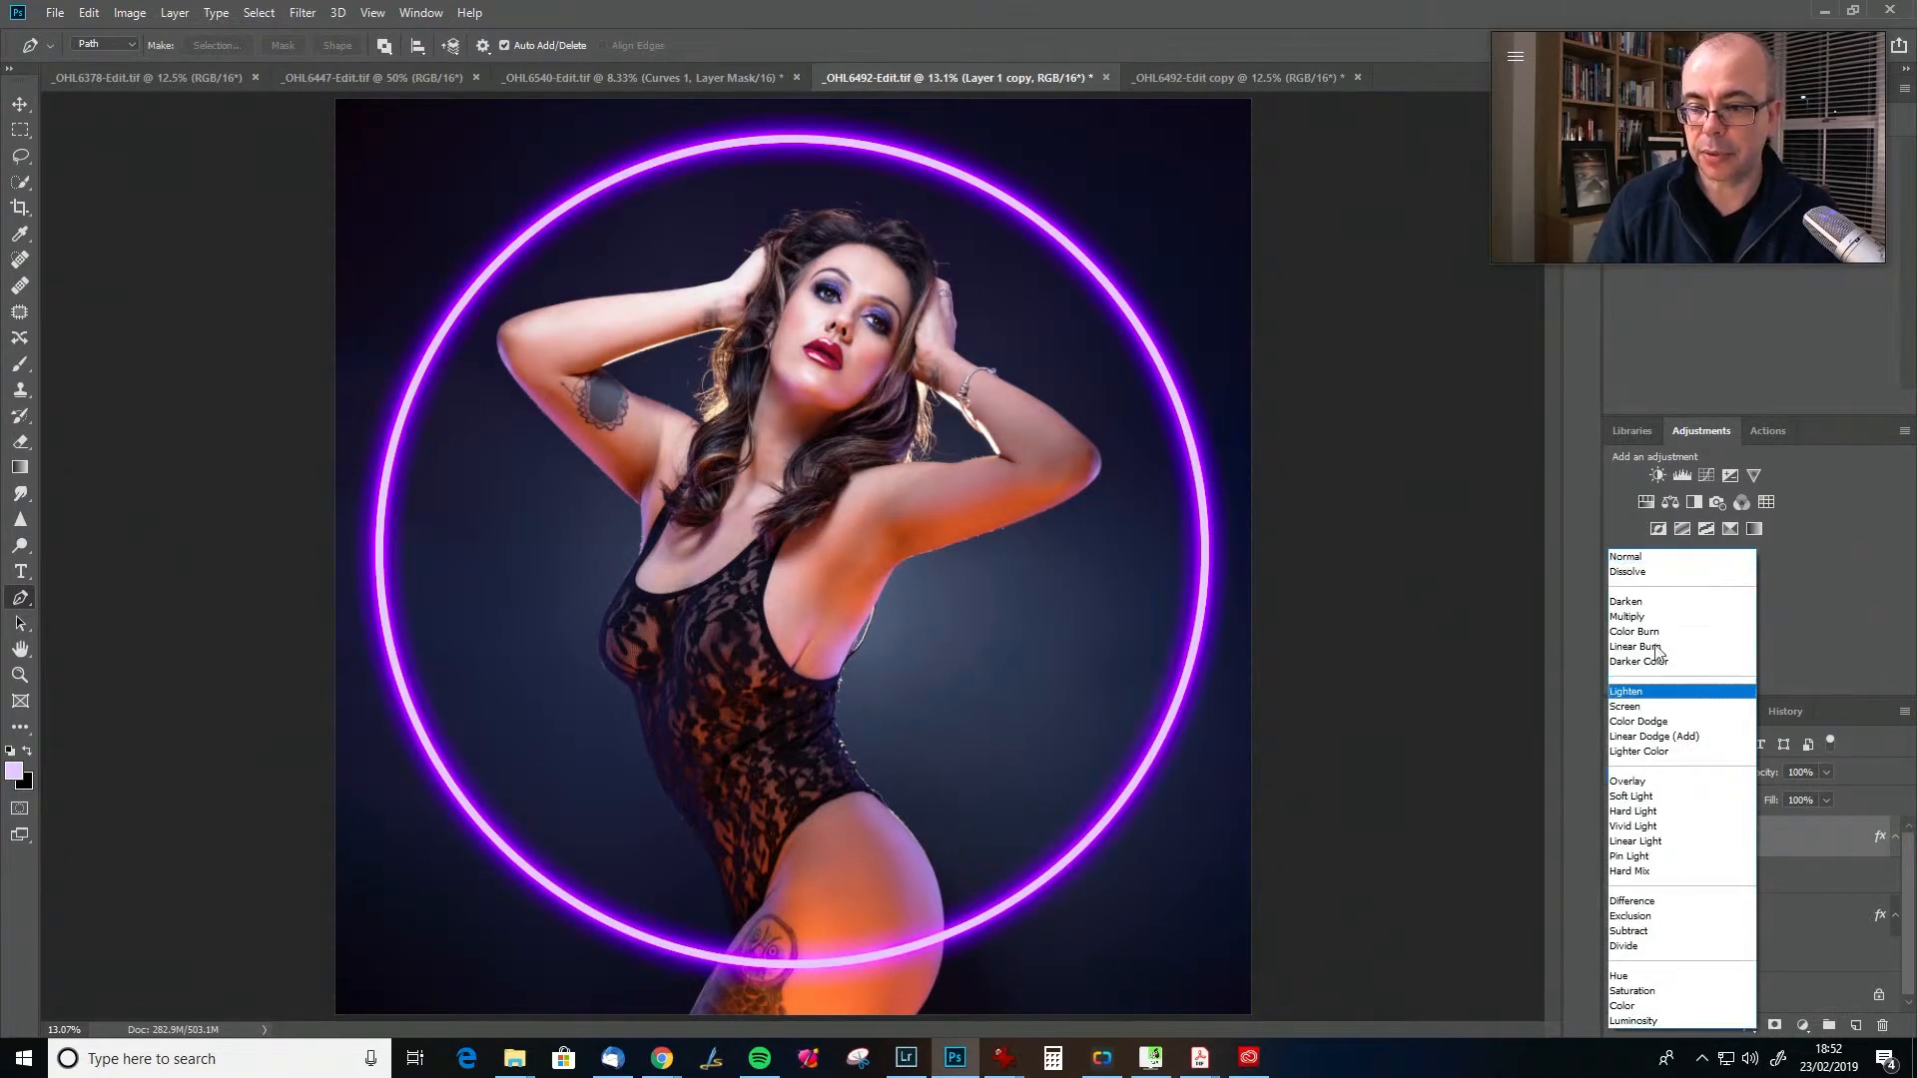
{"action": "left_click", "coordinate": [1674, 707]}
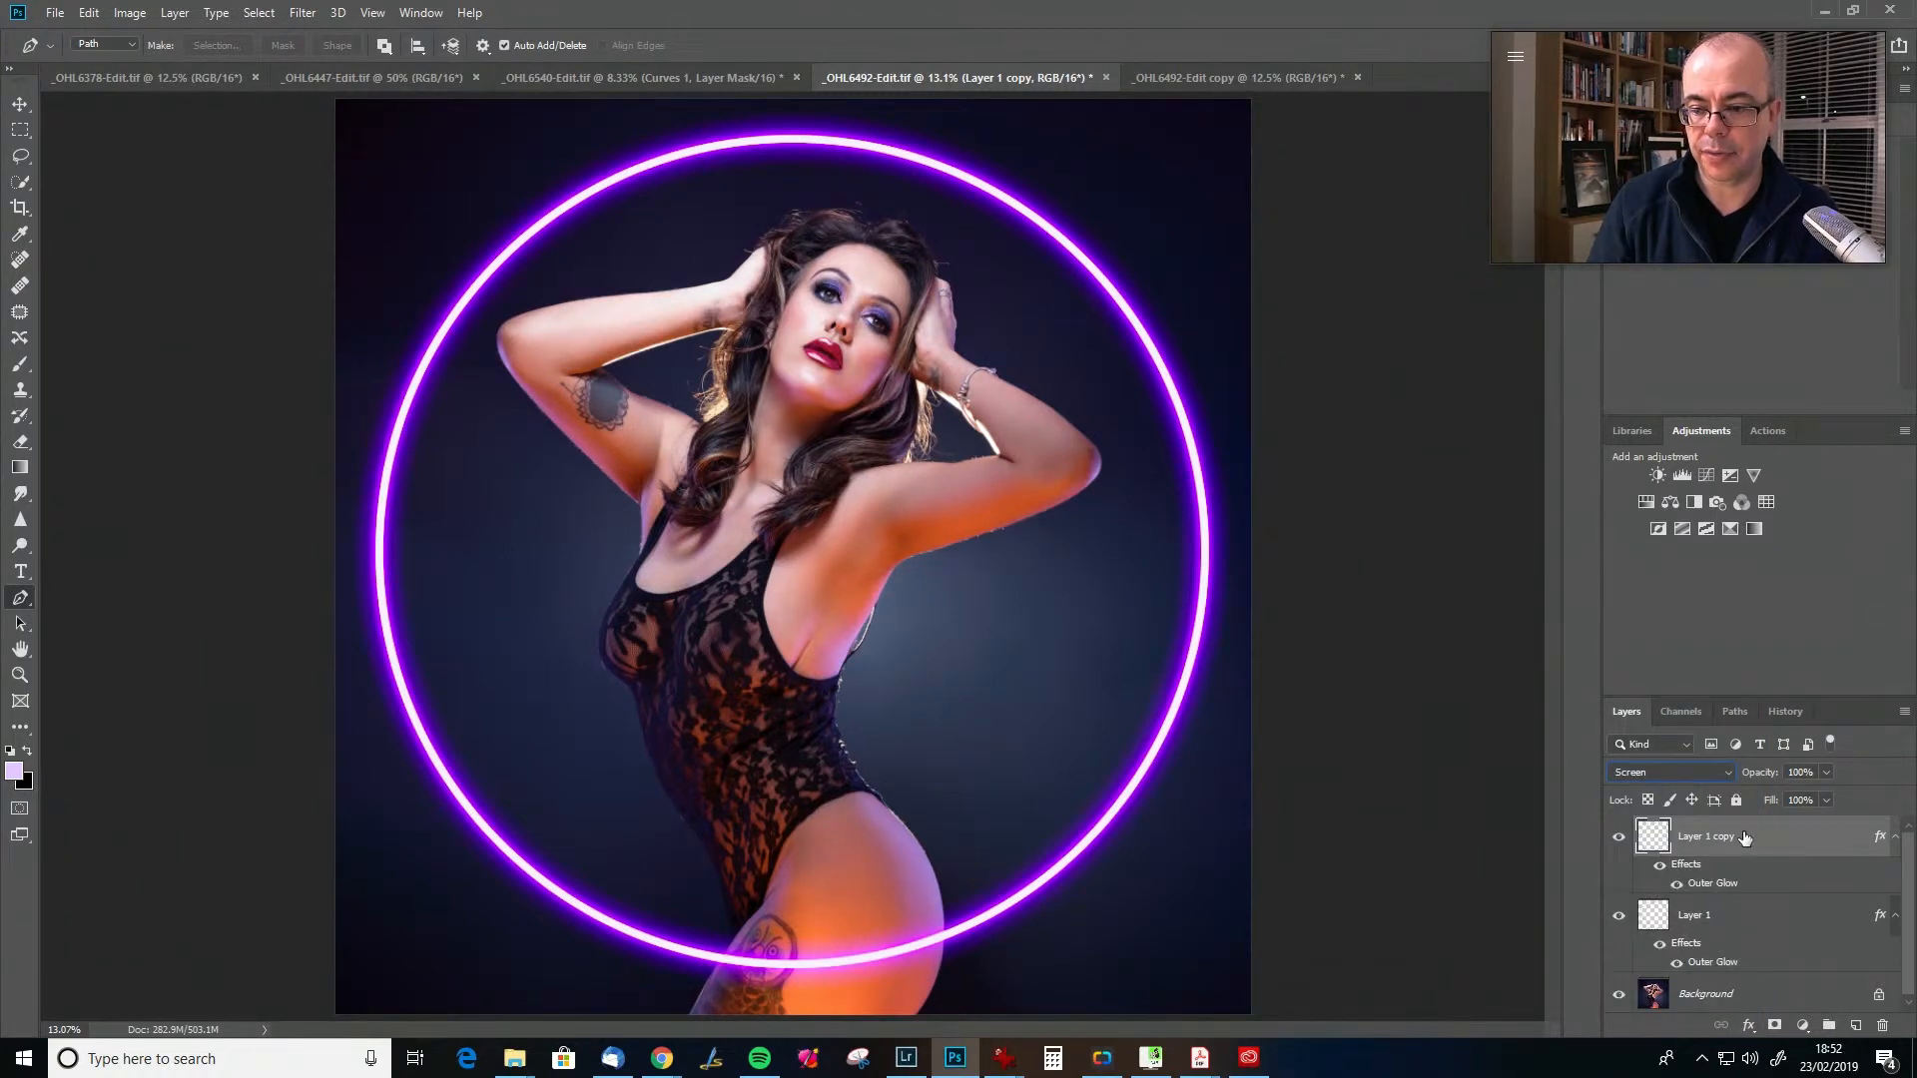
{"action": "left_click_drag", "start_coordinate": [1771, 774], "coordinate": [1753, 777]}
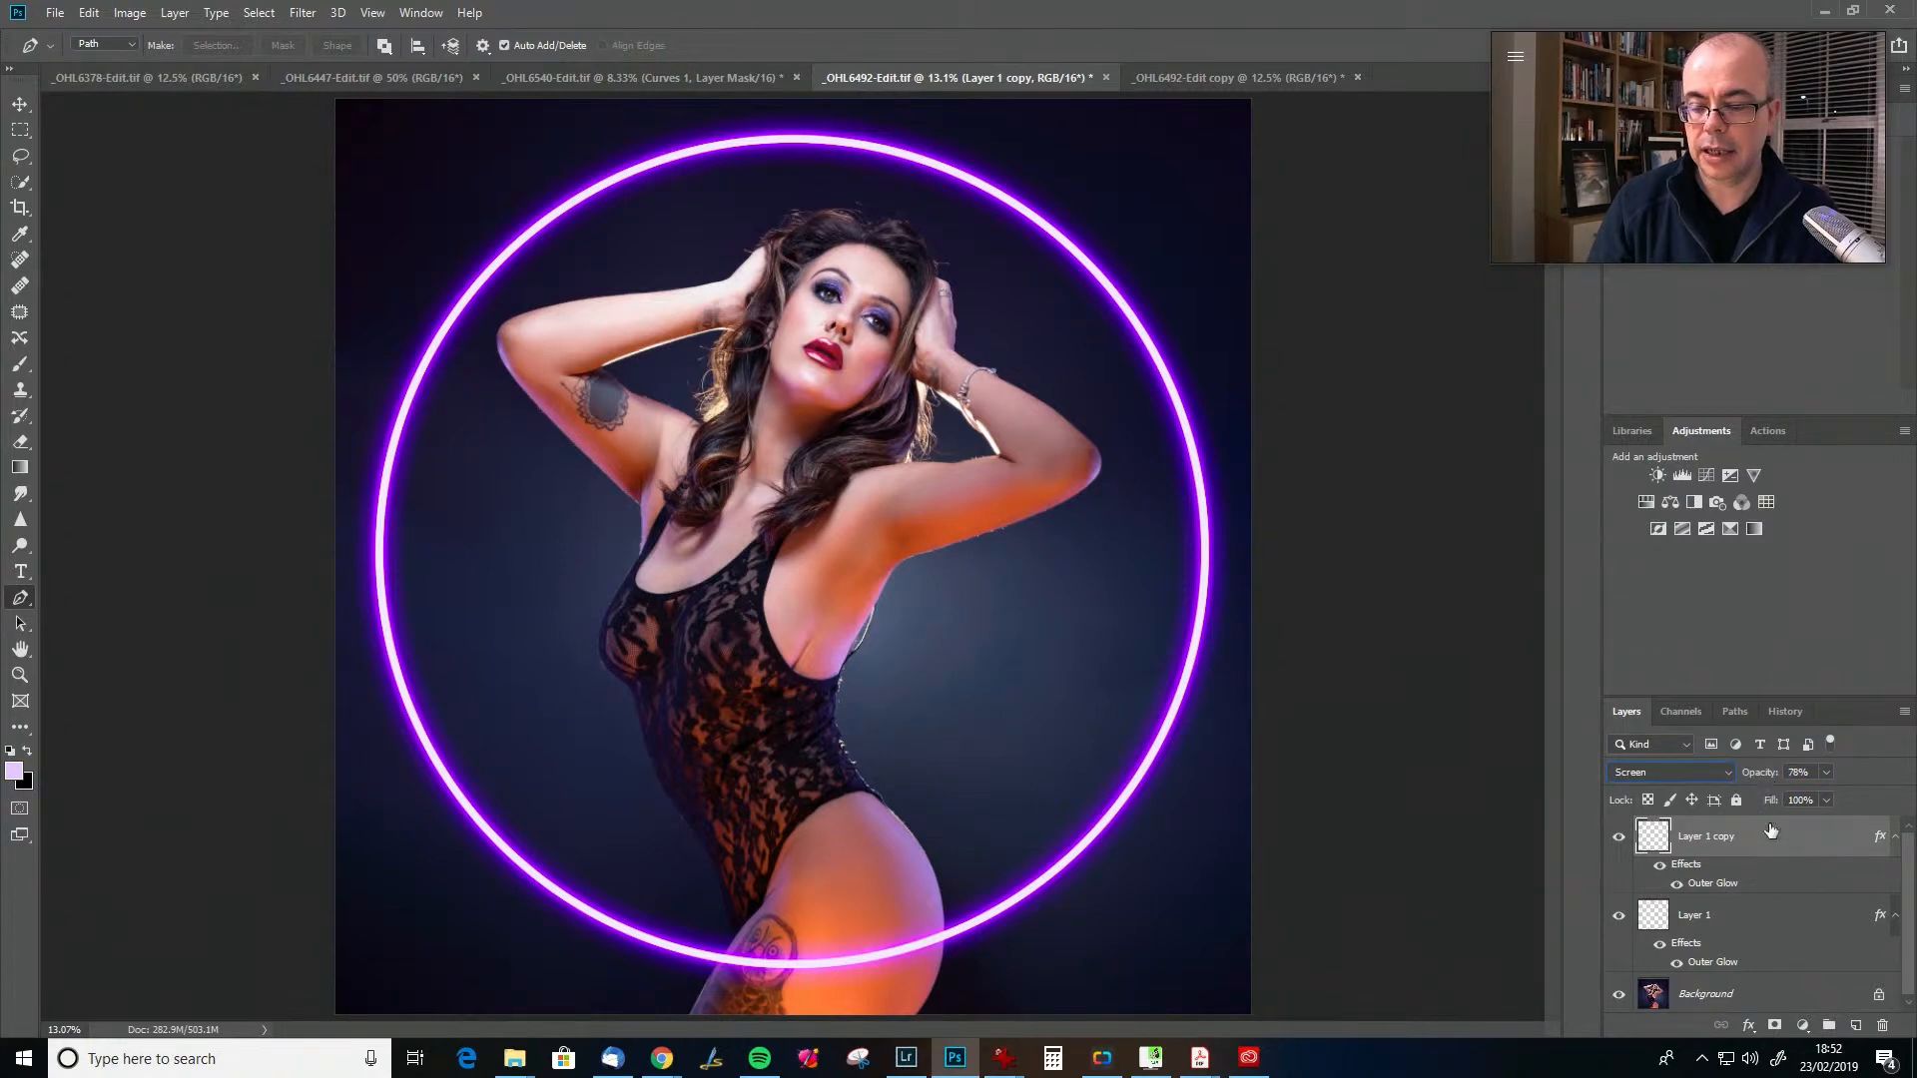
- Group Layer 1 and Layer 1 copy and name the group Circle
{"action": "left_click", "coordinate": [1777, 917], "text": "shift"}
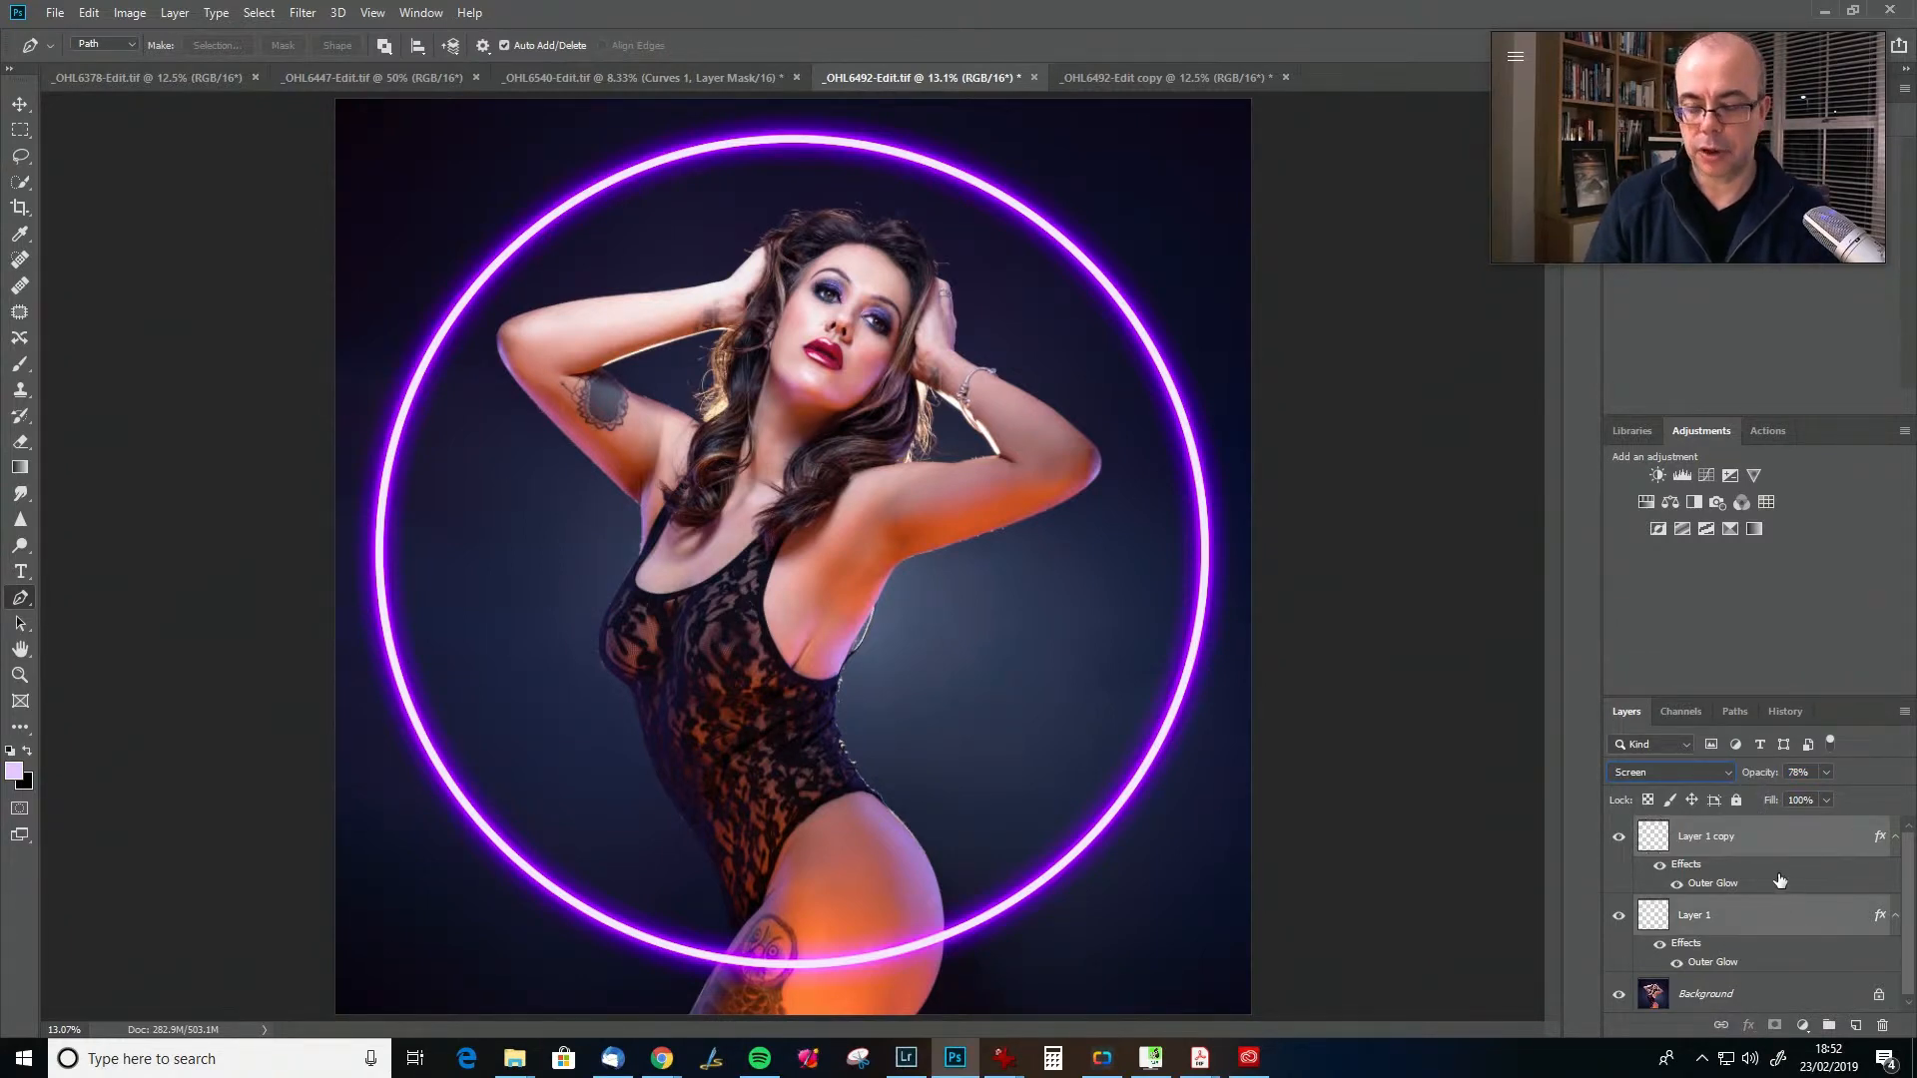
{"action": "key", "text": "ctrl+g"}
{"action": "double_click", "coordinate": [1695, 832]}
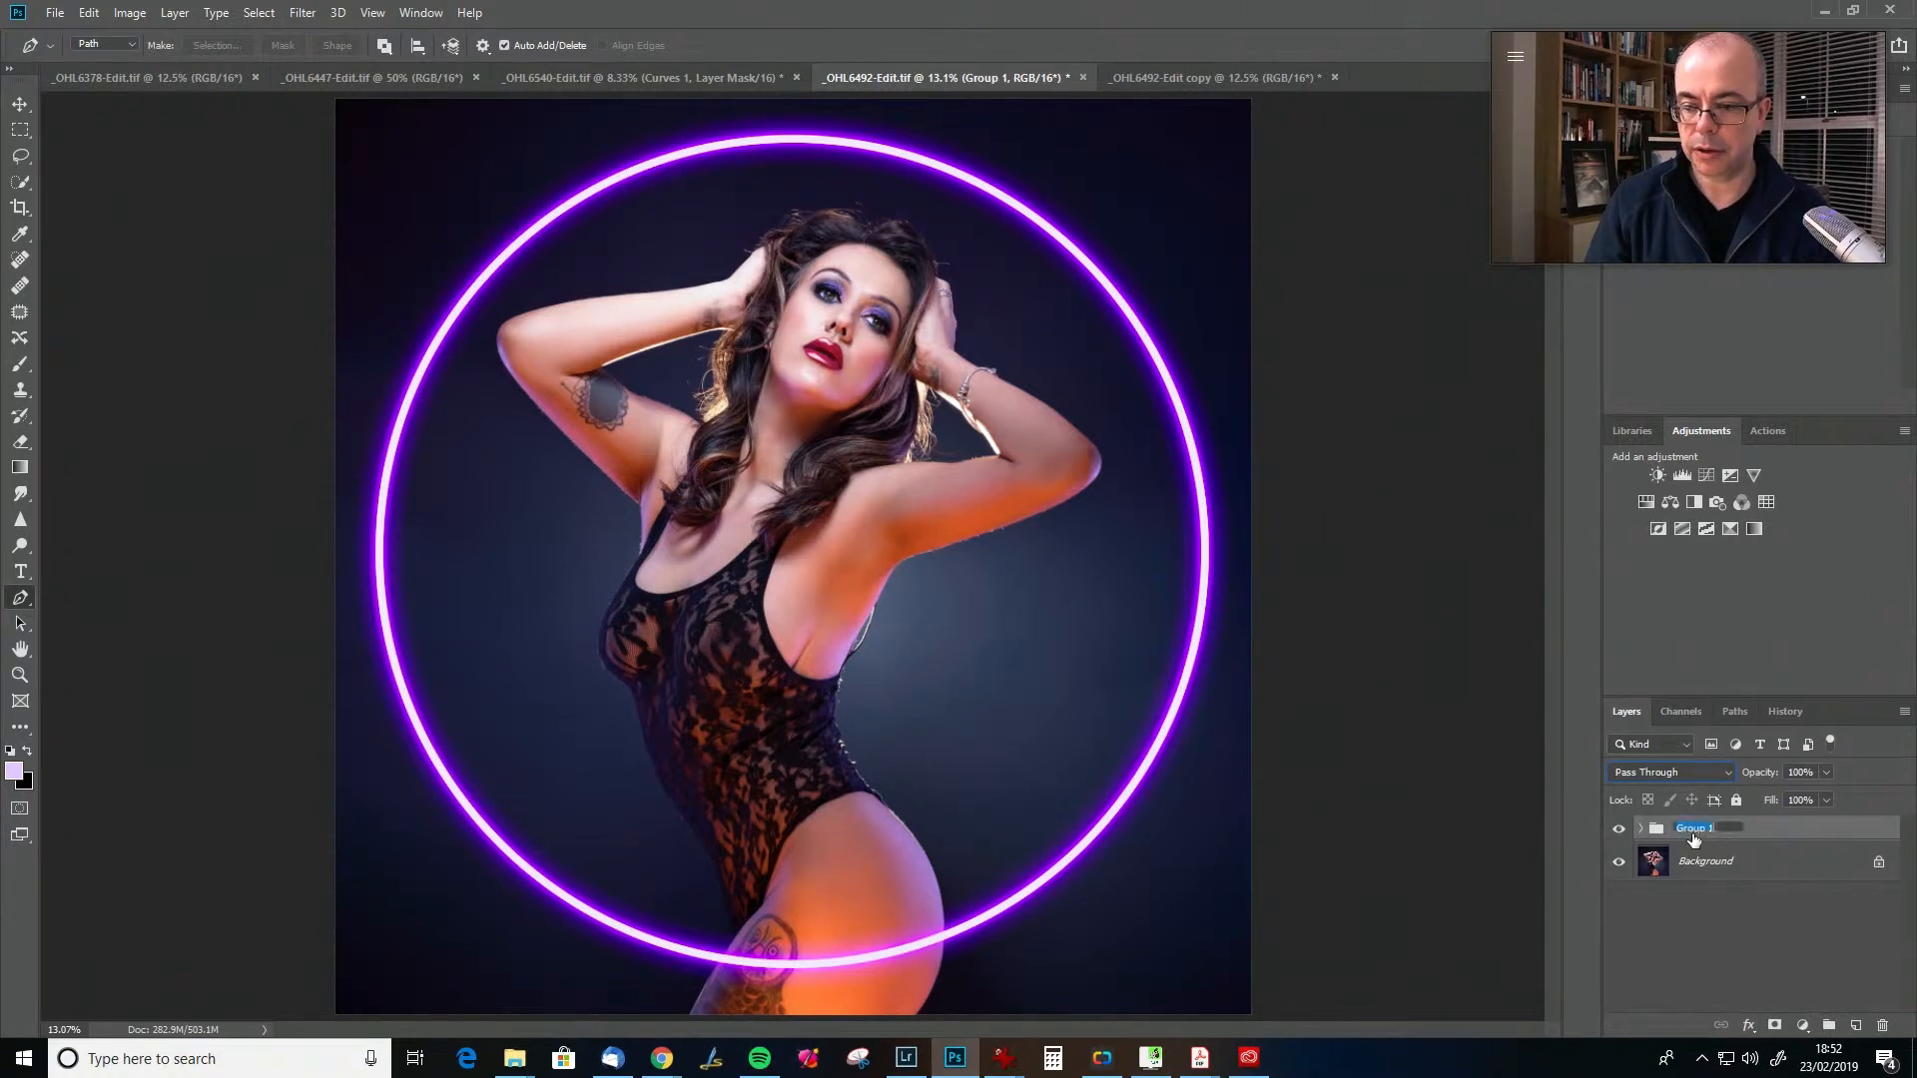
{"action": "type", "text": "Gircle"}
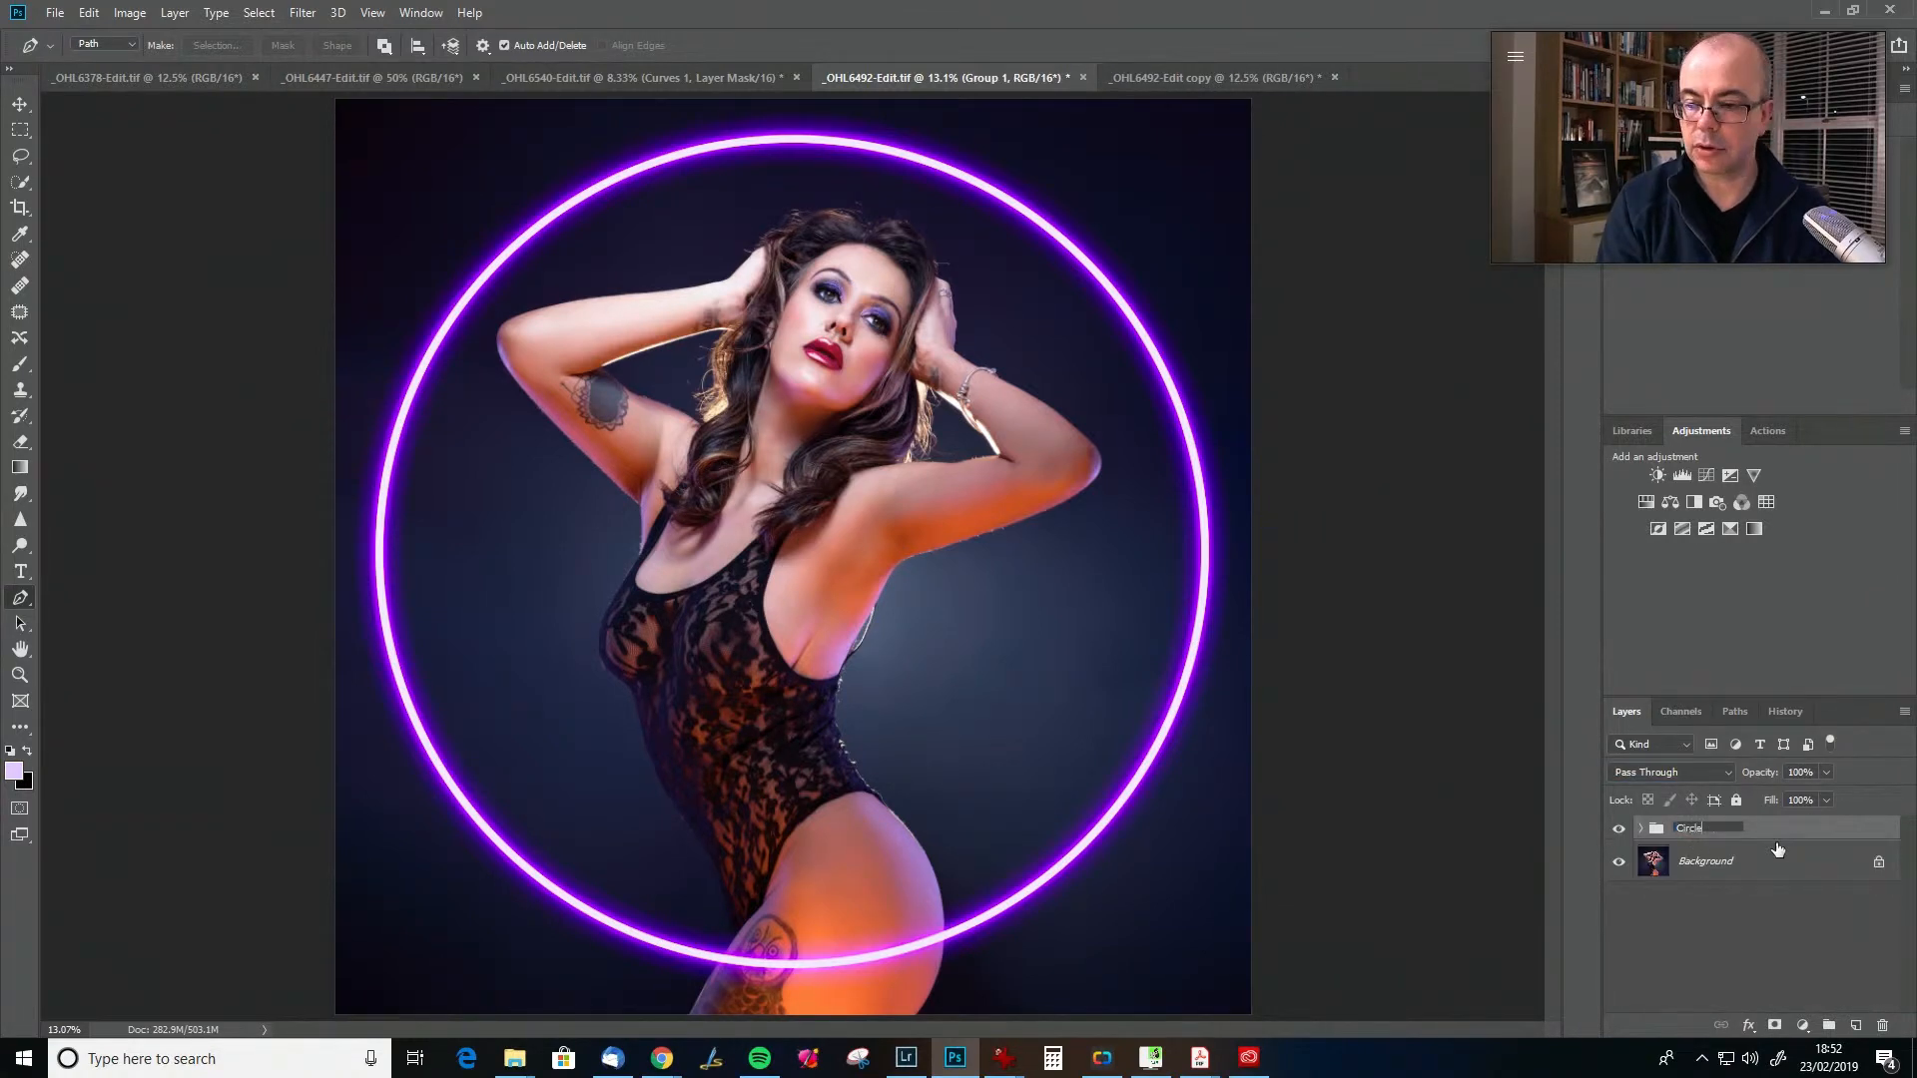
{"action": "key", "text": "Return"}
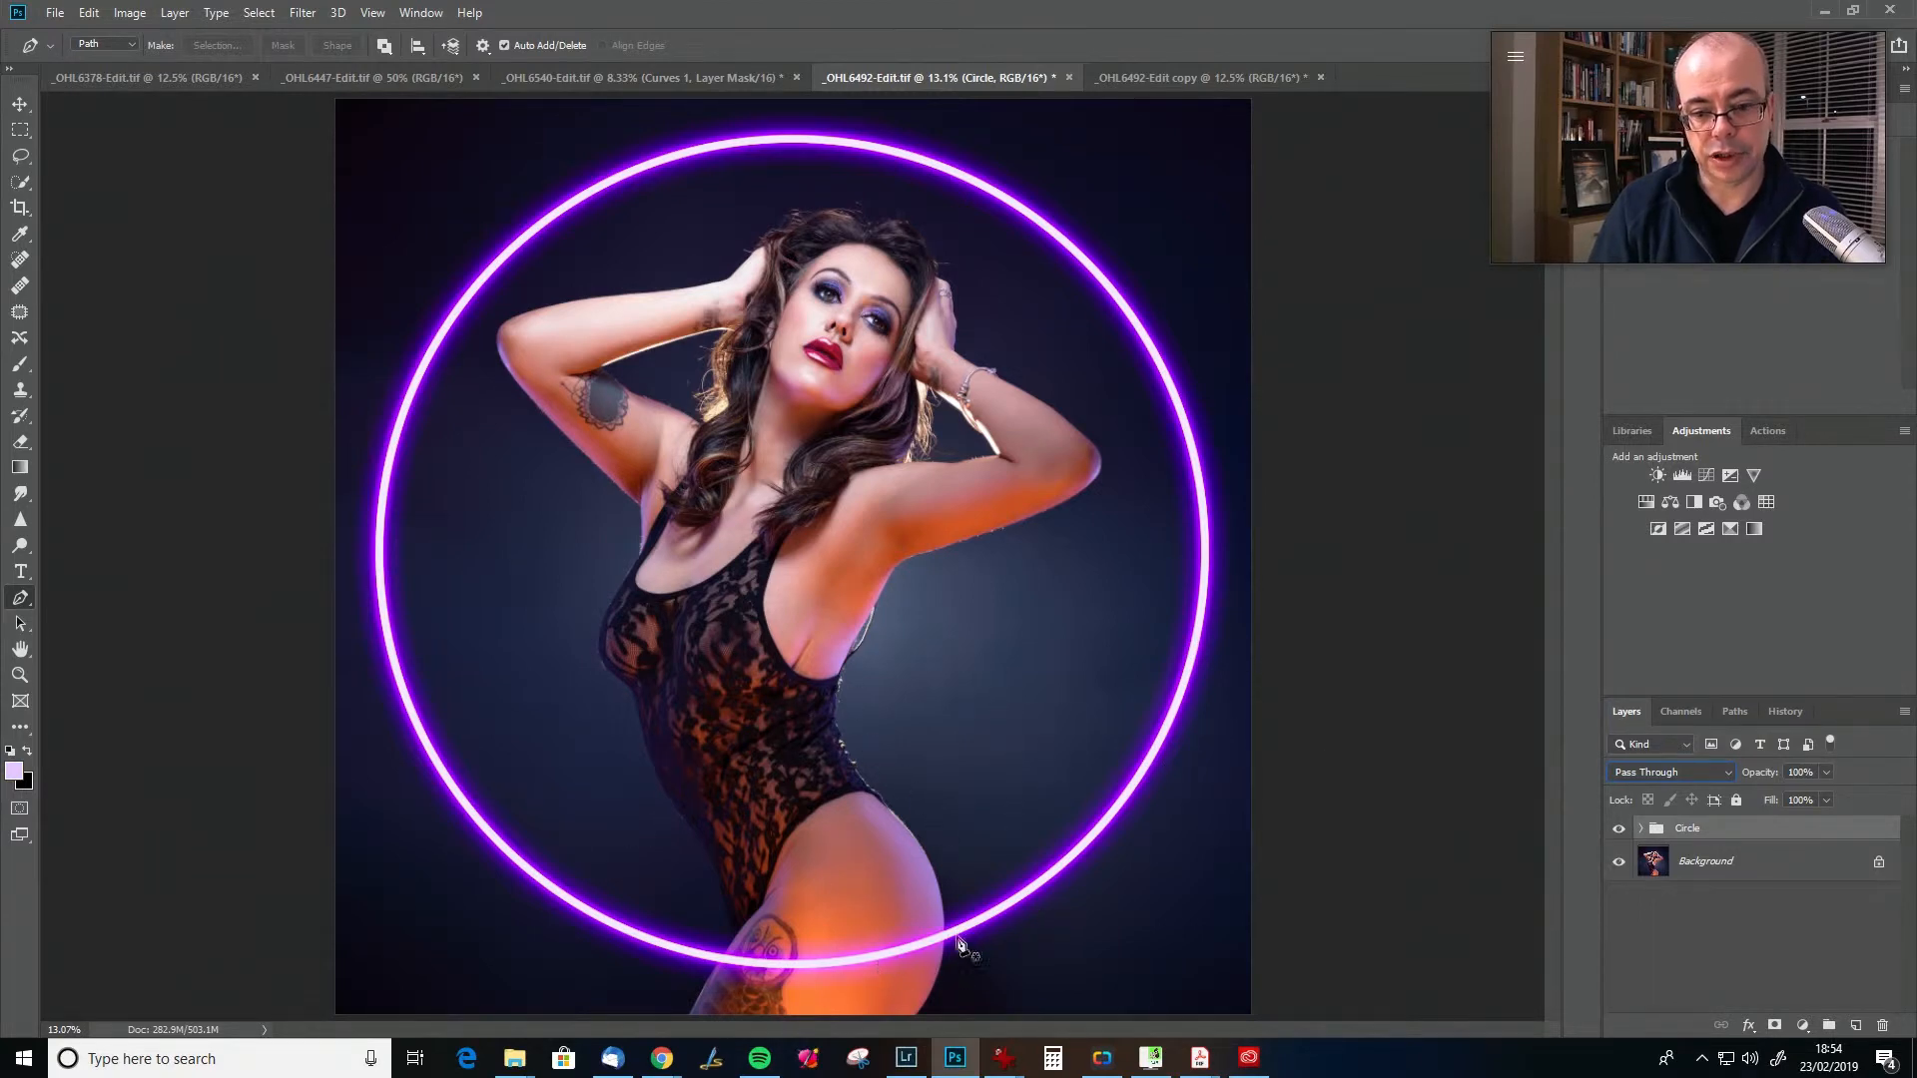
- Select the model on the Background layer with Select Subject, and make the Circle group active
{"action": "left_click", "coordinate": [1652, 872]}
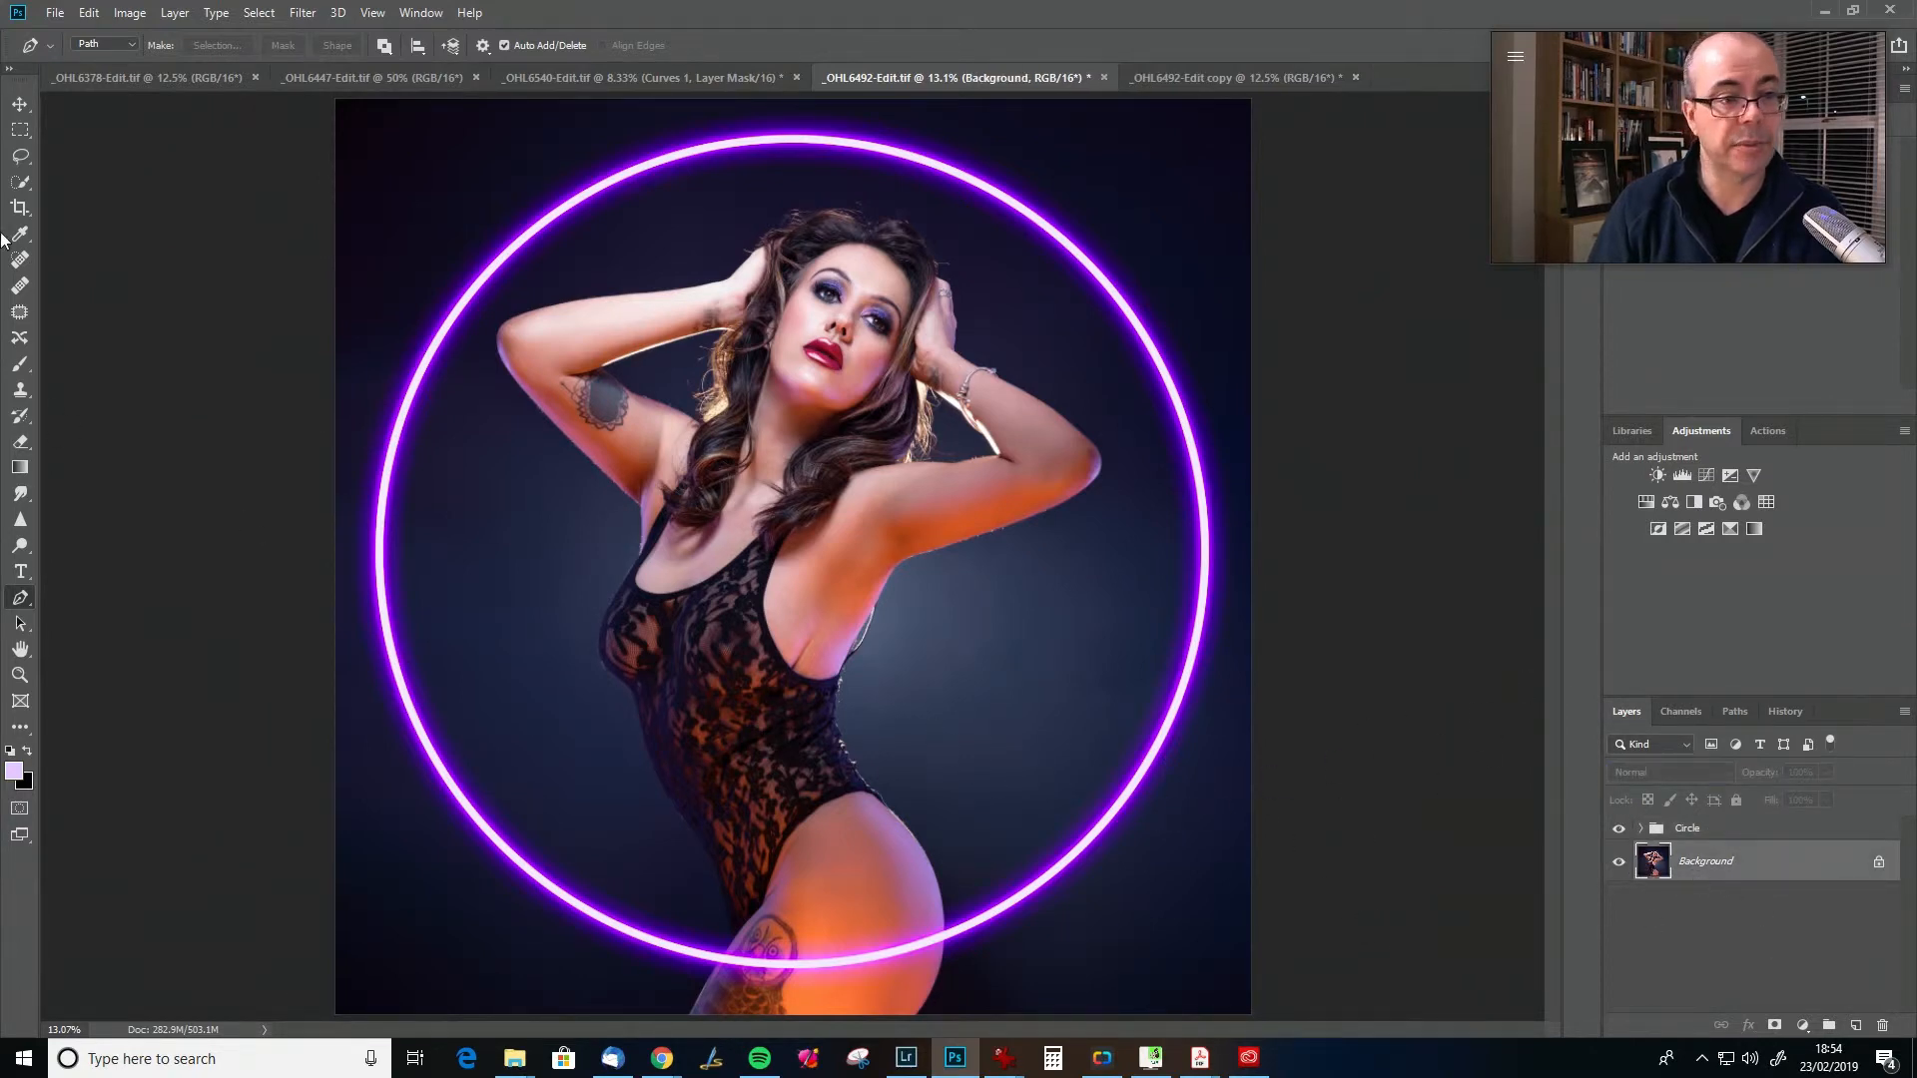
{"action": "left_click", "coordinate": [16, 187]}
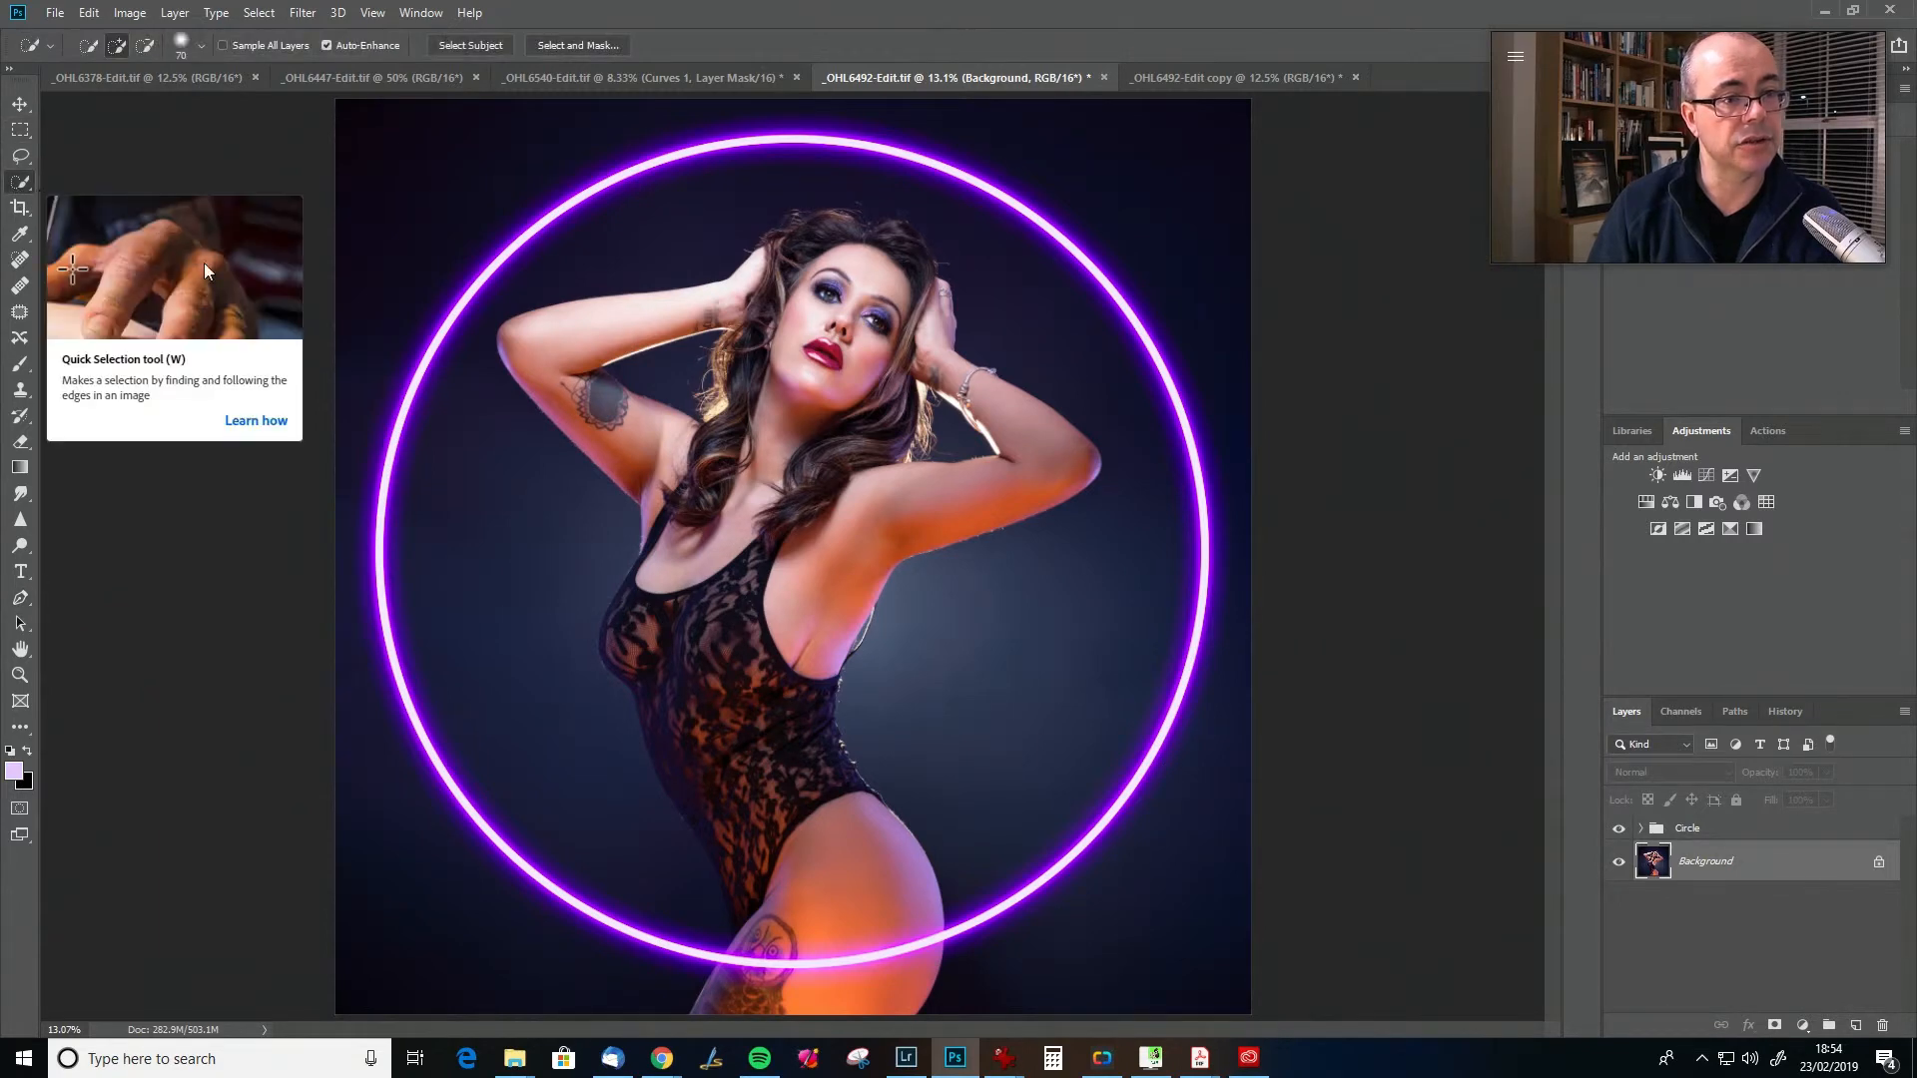
{"action": "left_click", "coordinate": [474, 46]}
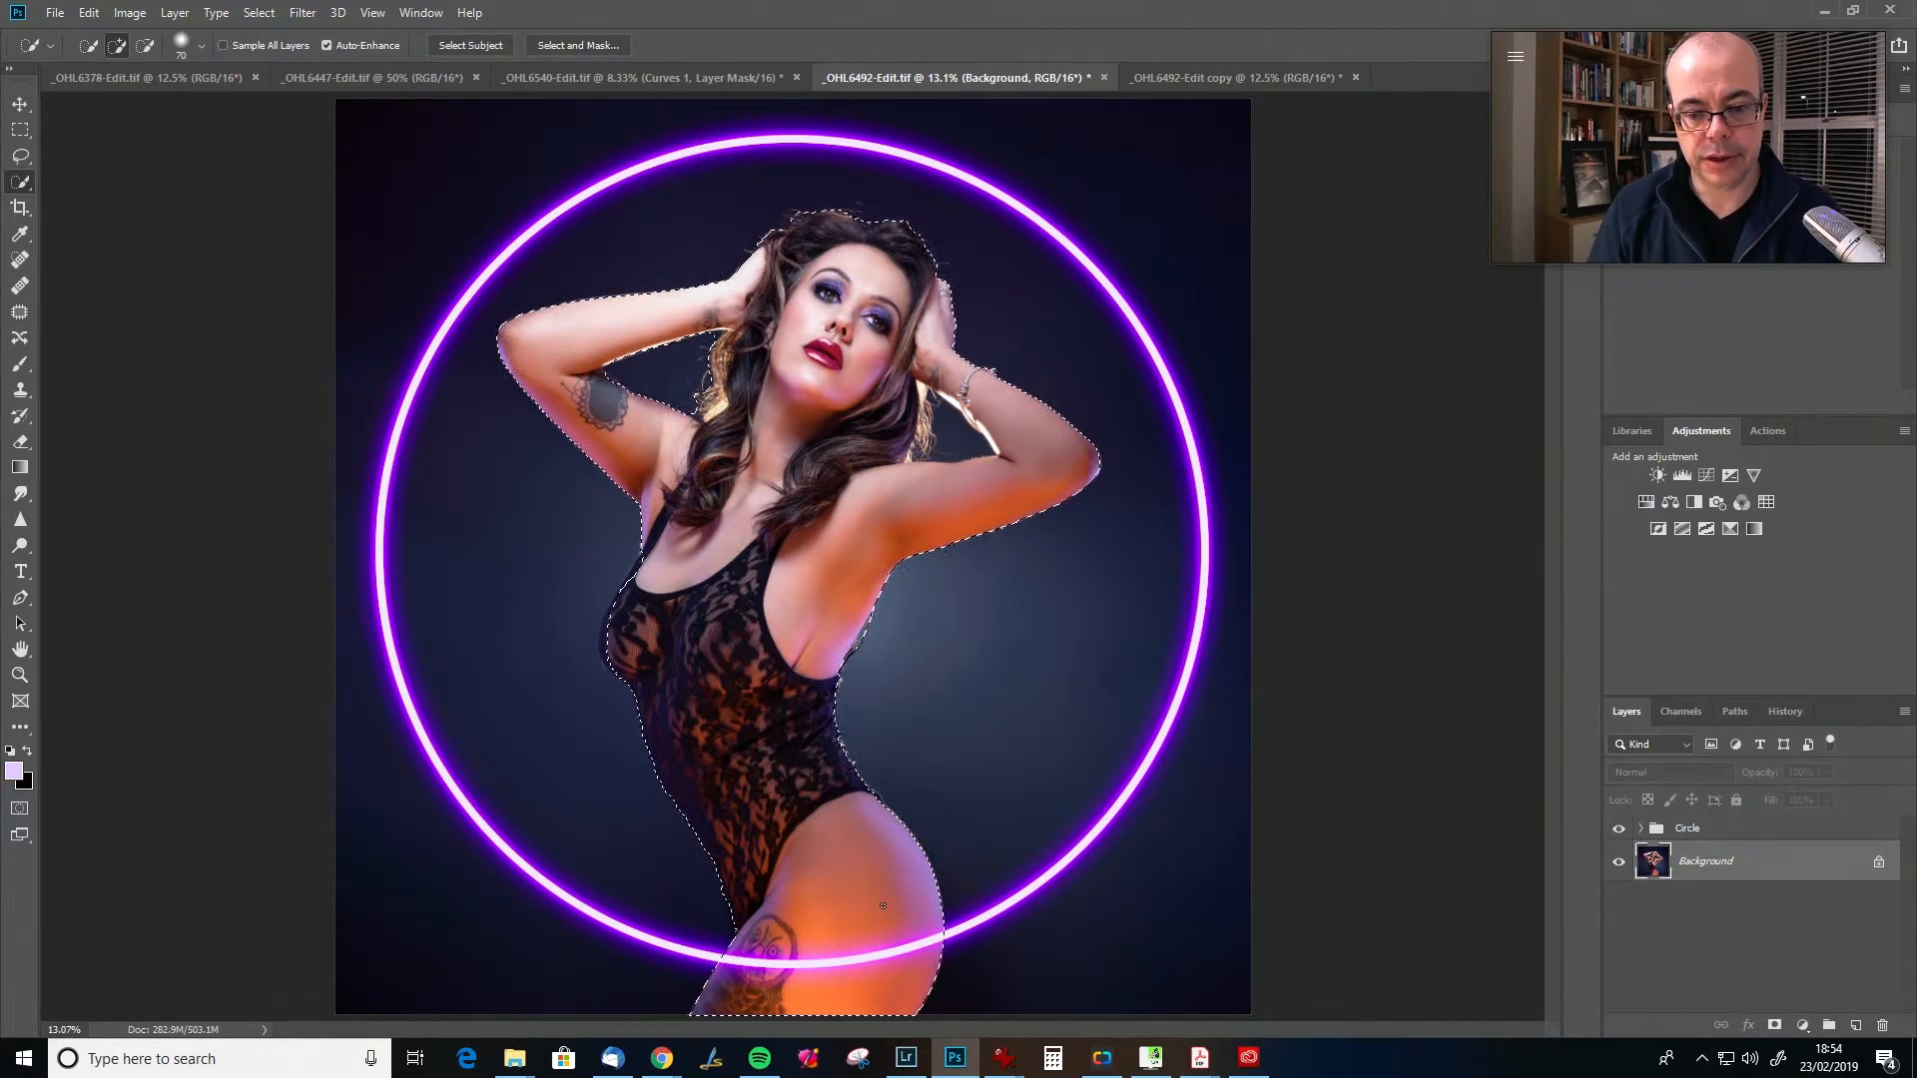
{"action": "left_click", "coordinate": [1701, 830]}
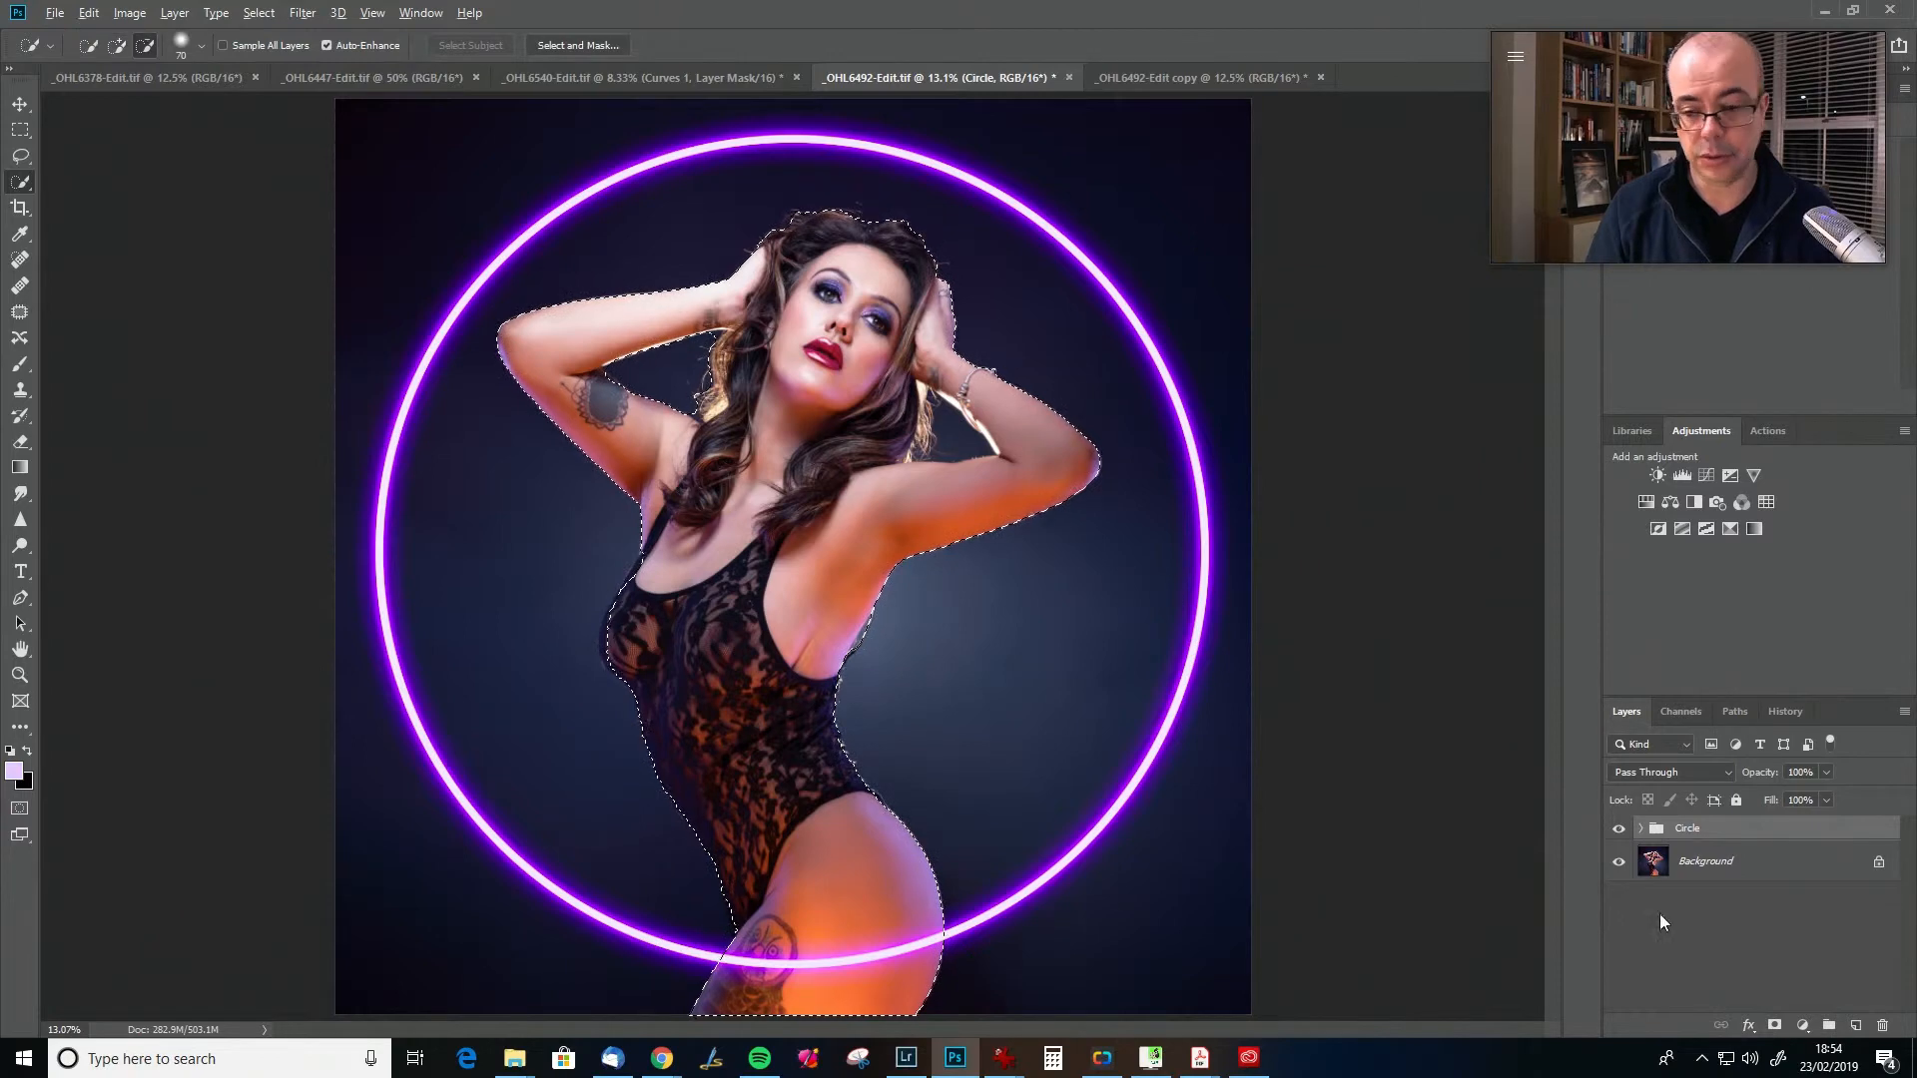
- Try masking the model out of the Circle group and moving the ring with its mask linked, and undo both
{"action": "left_click", "coordinate": [1775, 1027], "text": "alt"}
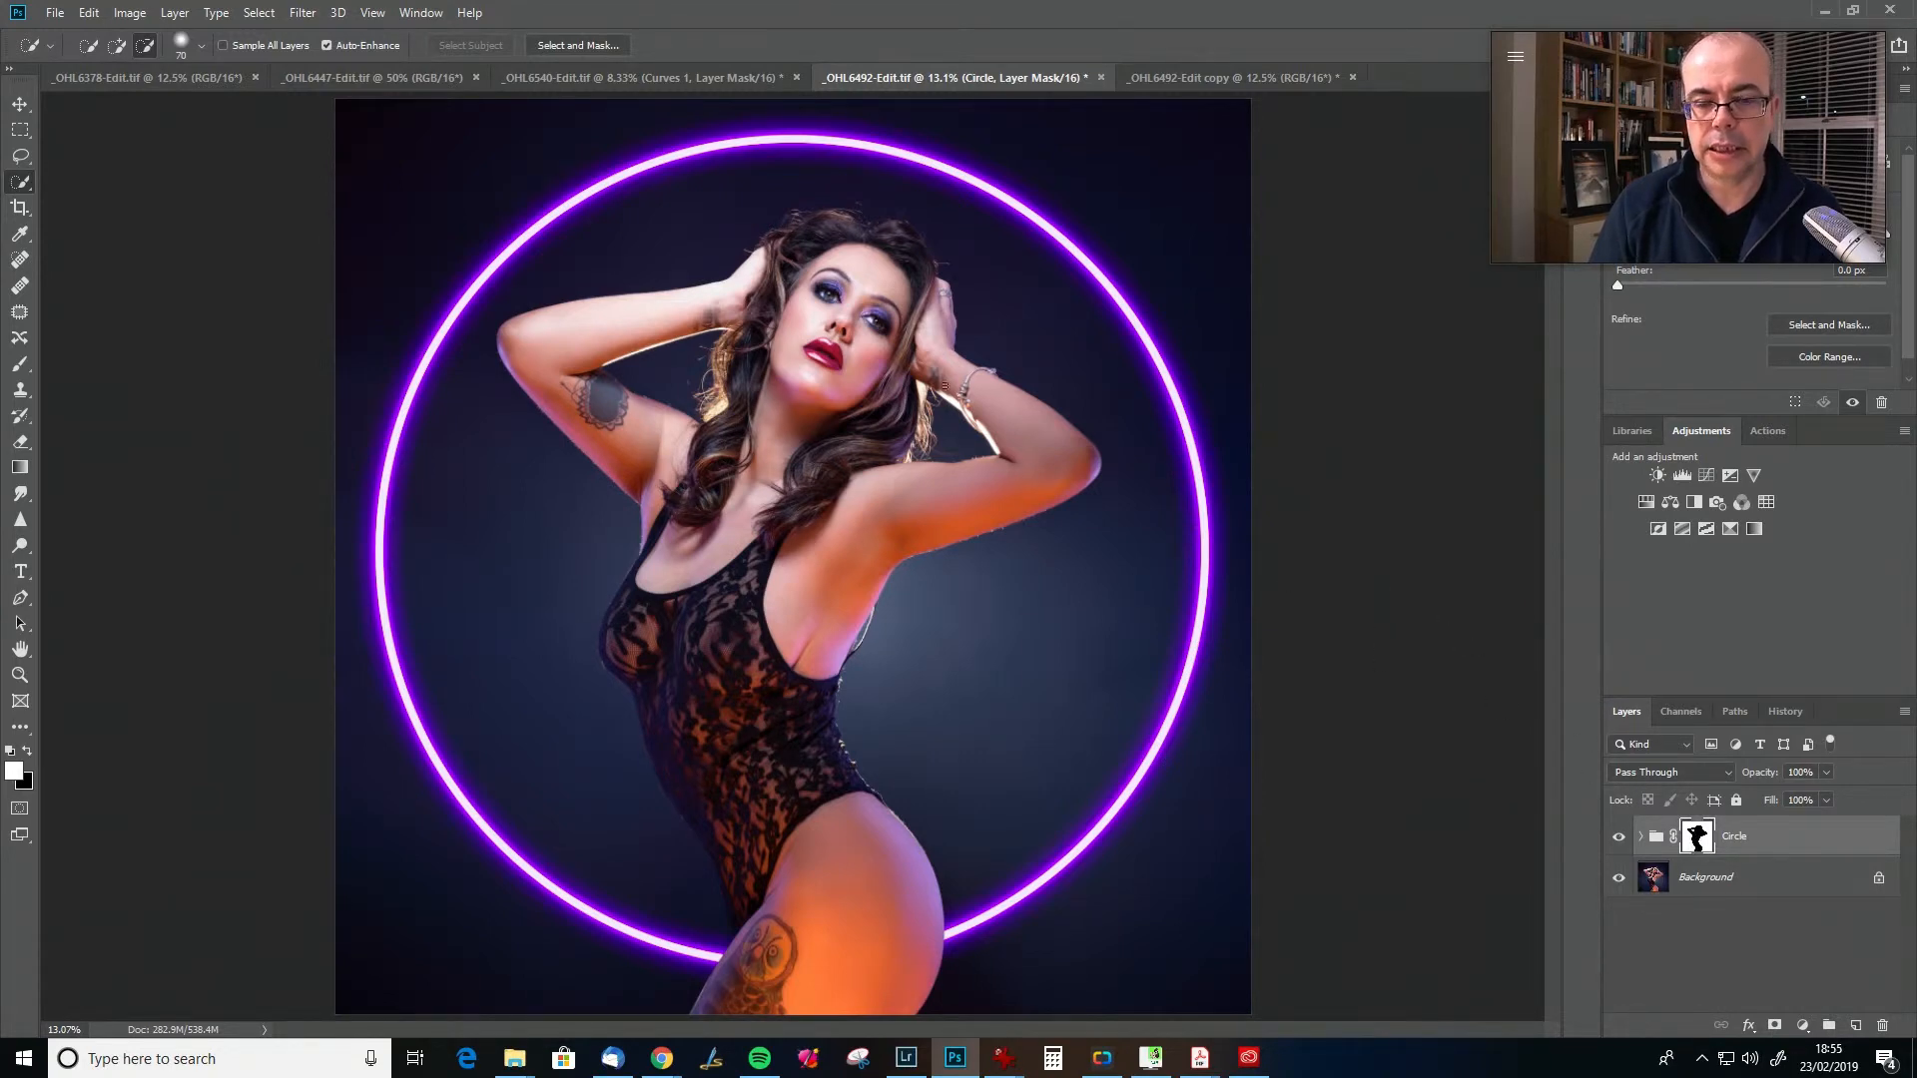
{"action": "left_click", "coordinate": [1782, 849]}
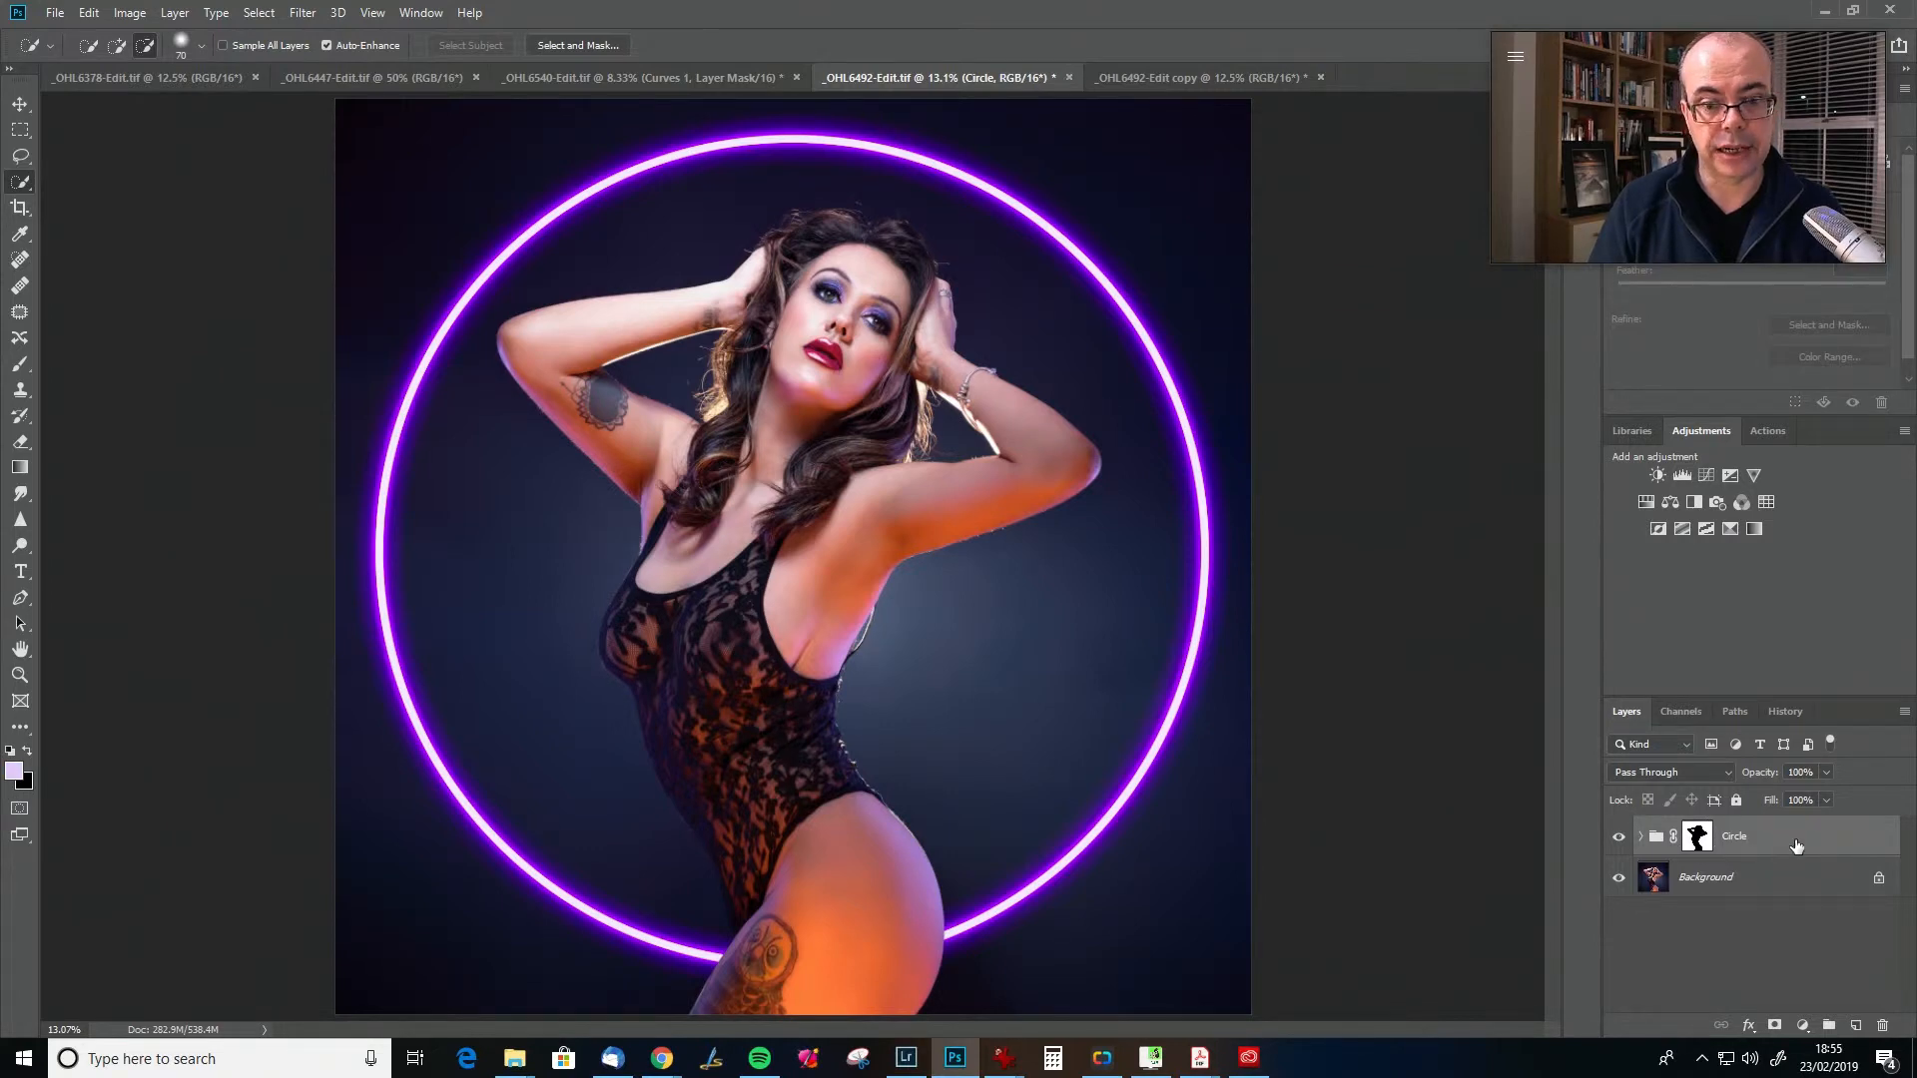
{"action": "left_click", "coordinate": [18, 106]}
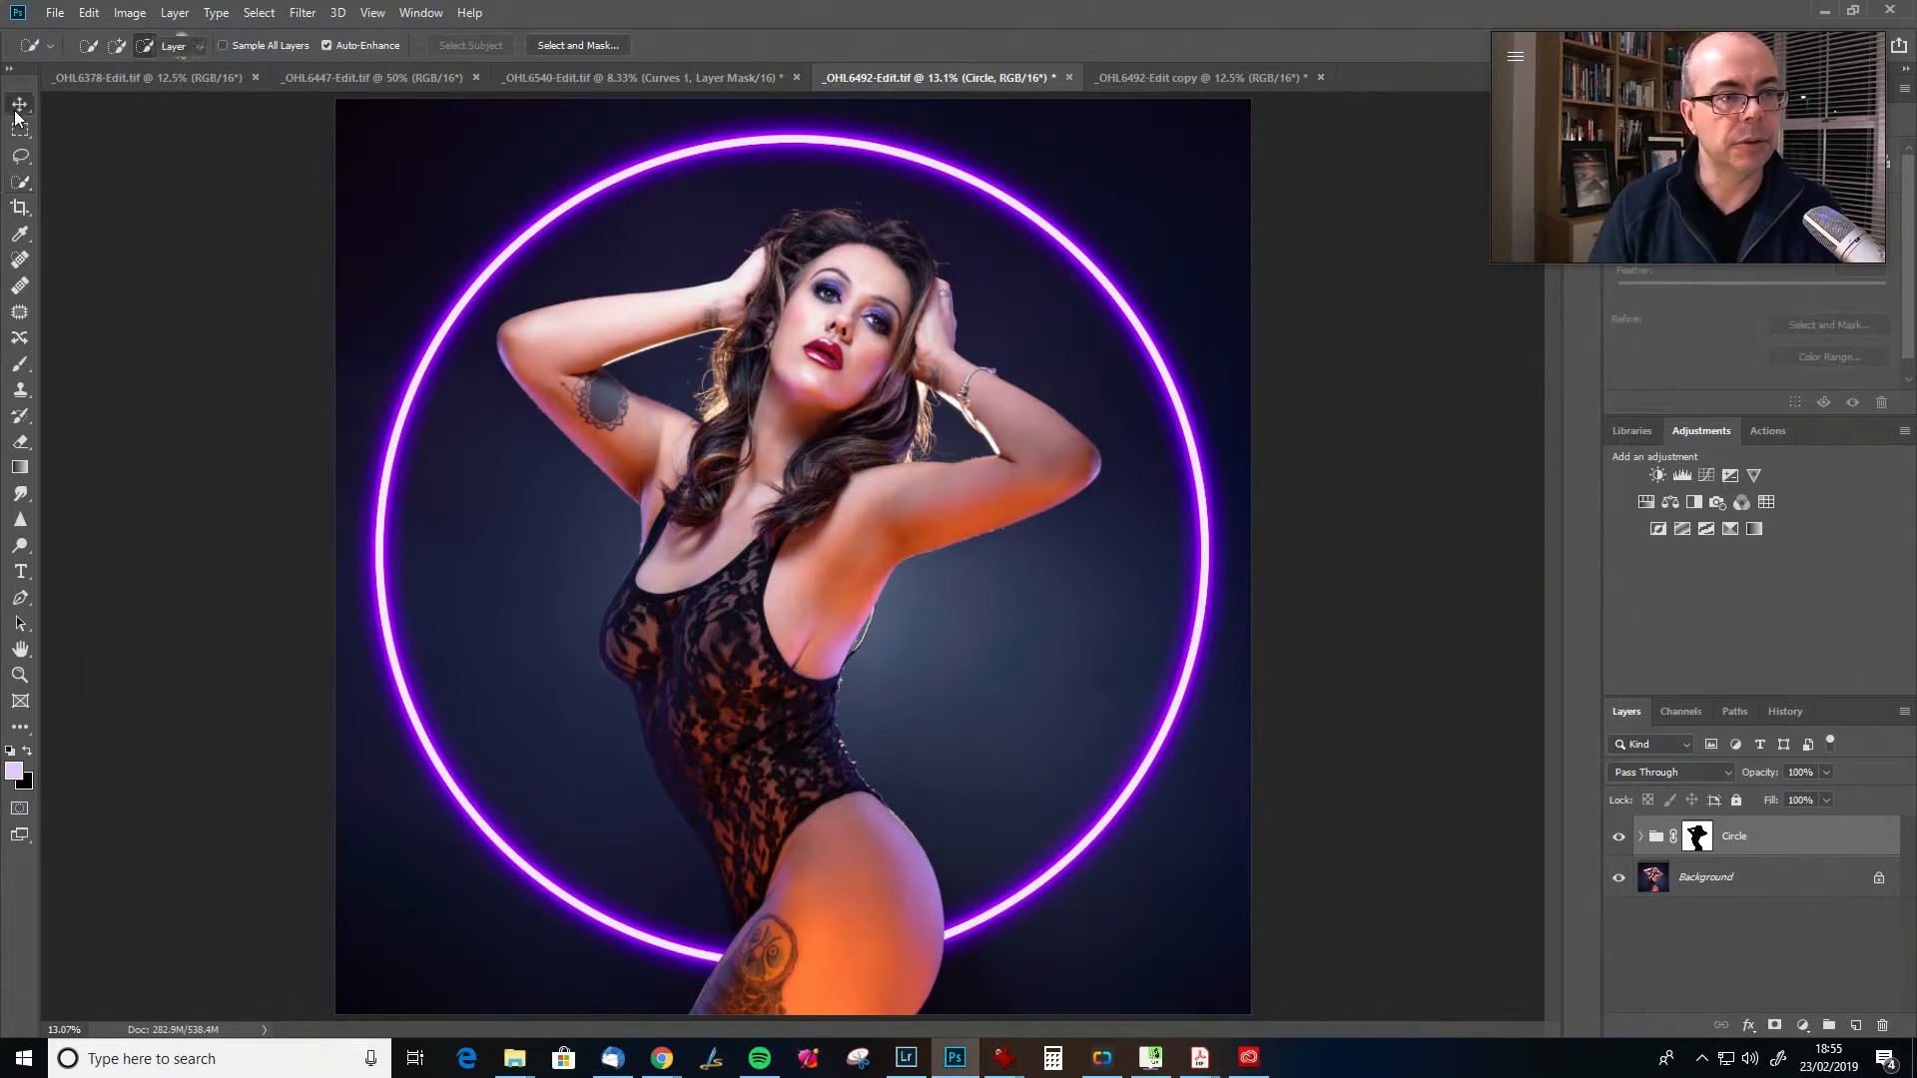
{"action": "mouse_move", "coordinate": [783, 576]}
{"action": "left_mouse_down"}
{"action": "mouse_move", "coordinate": [816, 578]}
{"action": "mouse_move", "coordinate": [765, 561]}
{"action": "mouse_move", "coordinate": [780, 585]}
{"action": "left_mouse_up"}
{"action": "key", "text": "ctrl+z"}
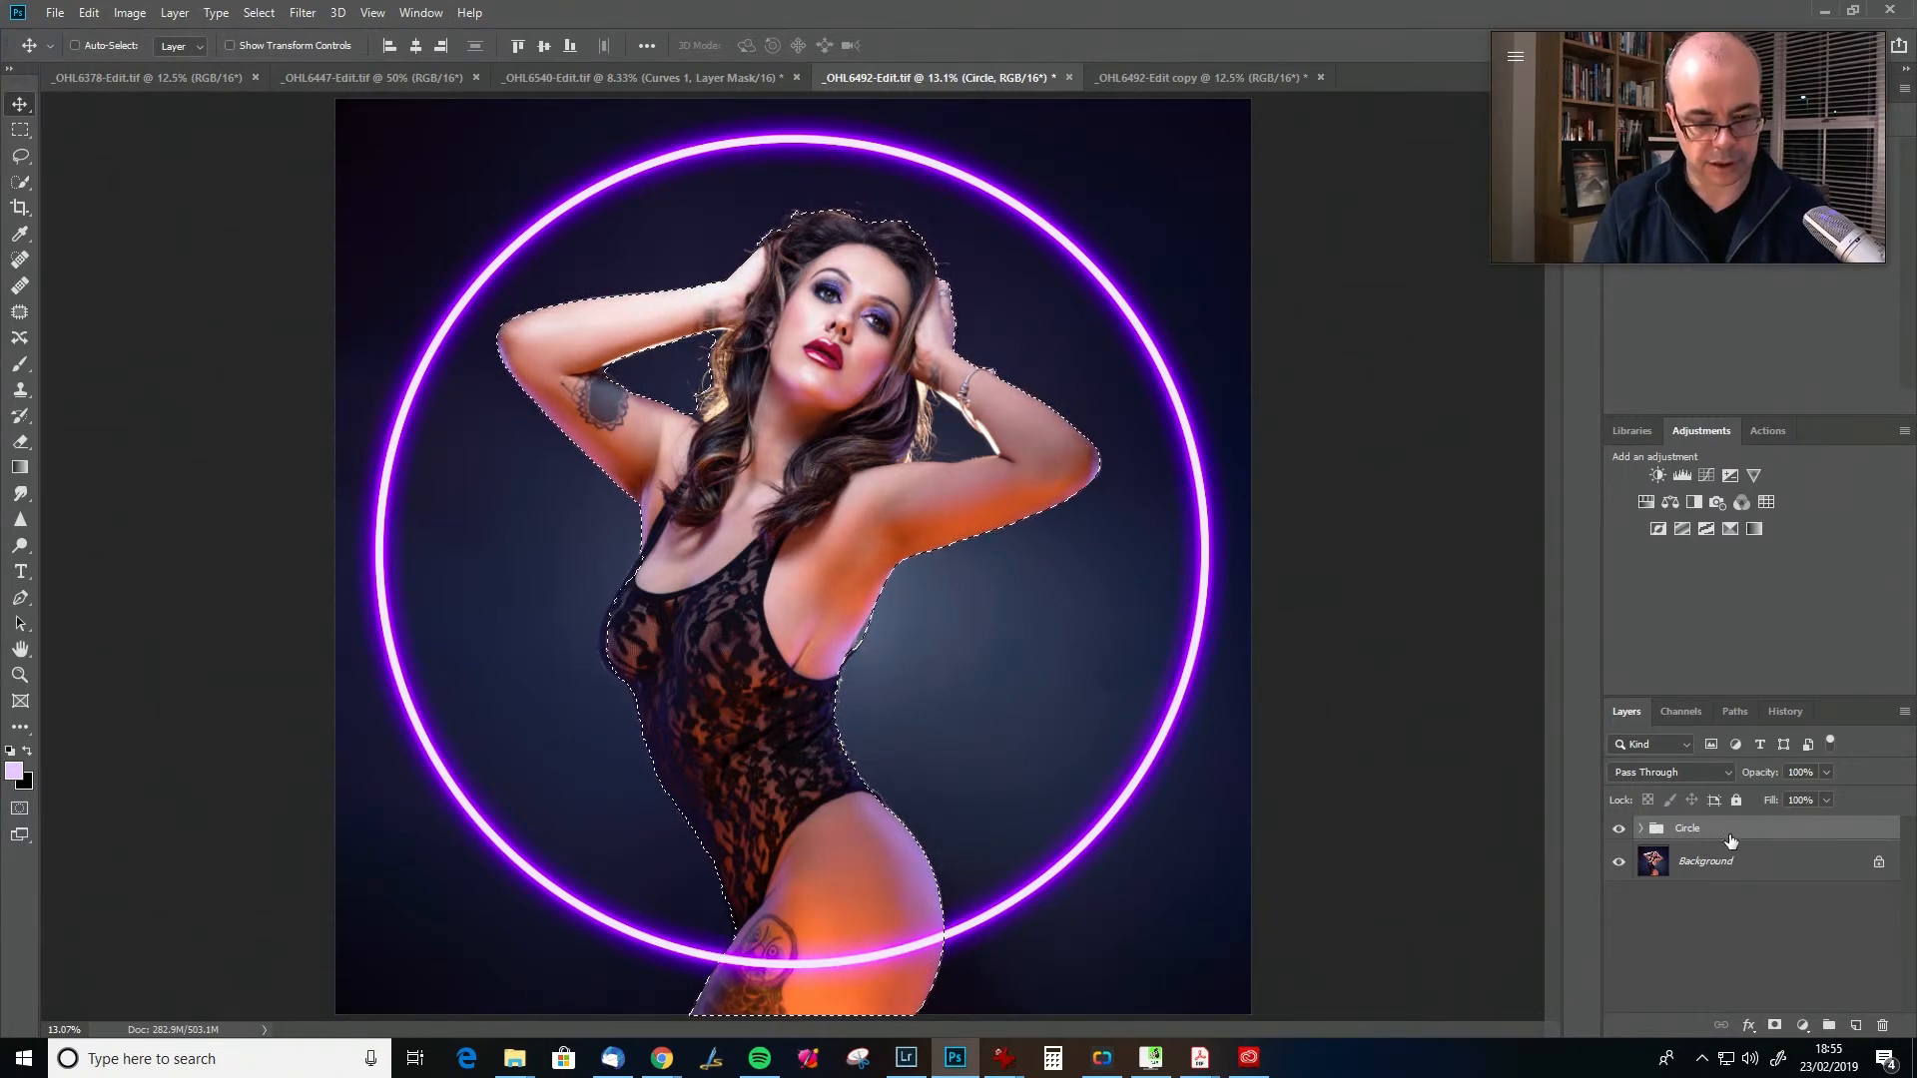
- Mask the model out of the Circle group using the inverted selection, and unlink the mask from the group
{"action": "left_click", "coordinate": [1774, 1025]}
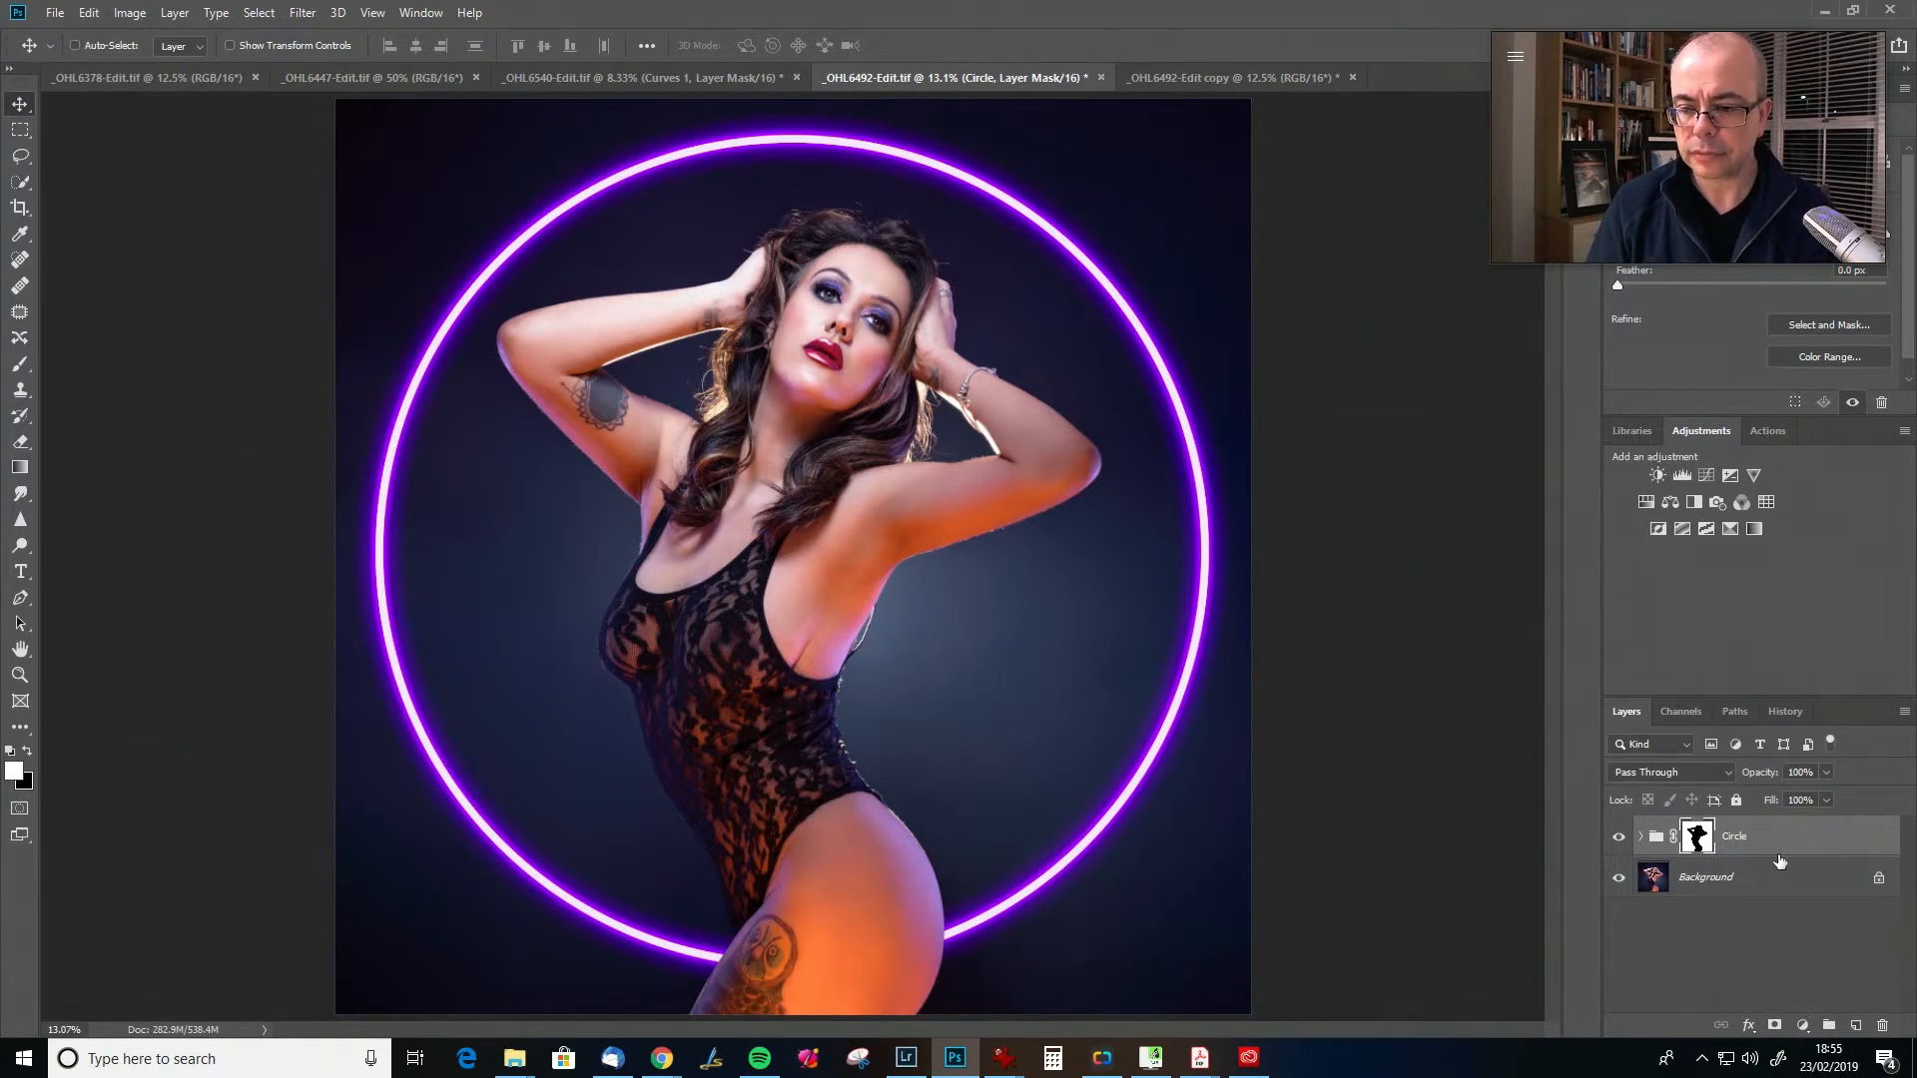
{"action": "left_click", "coordinate": [1813, 851]}
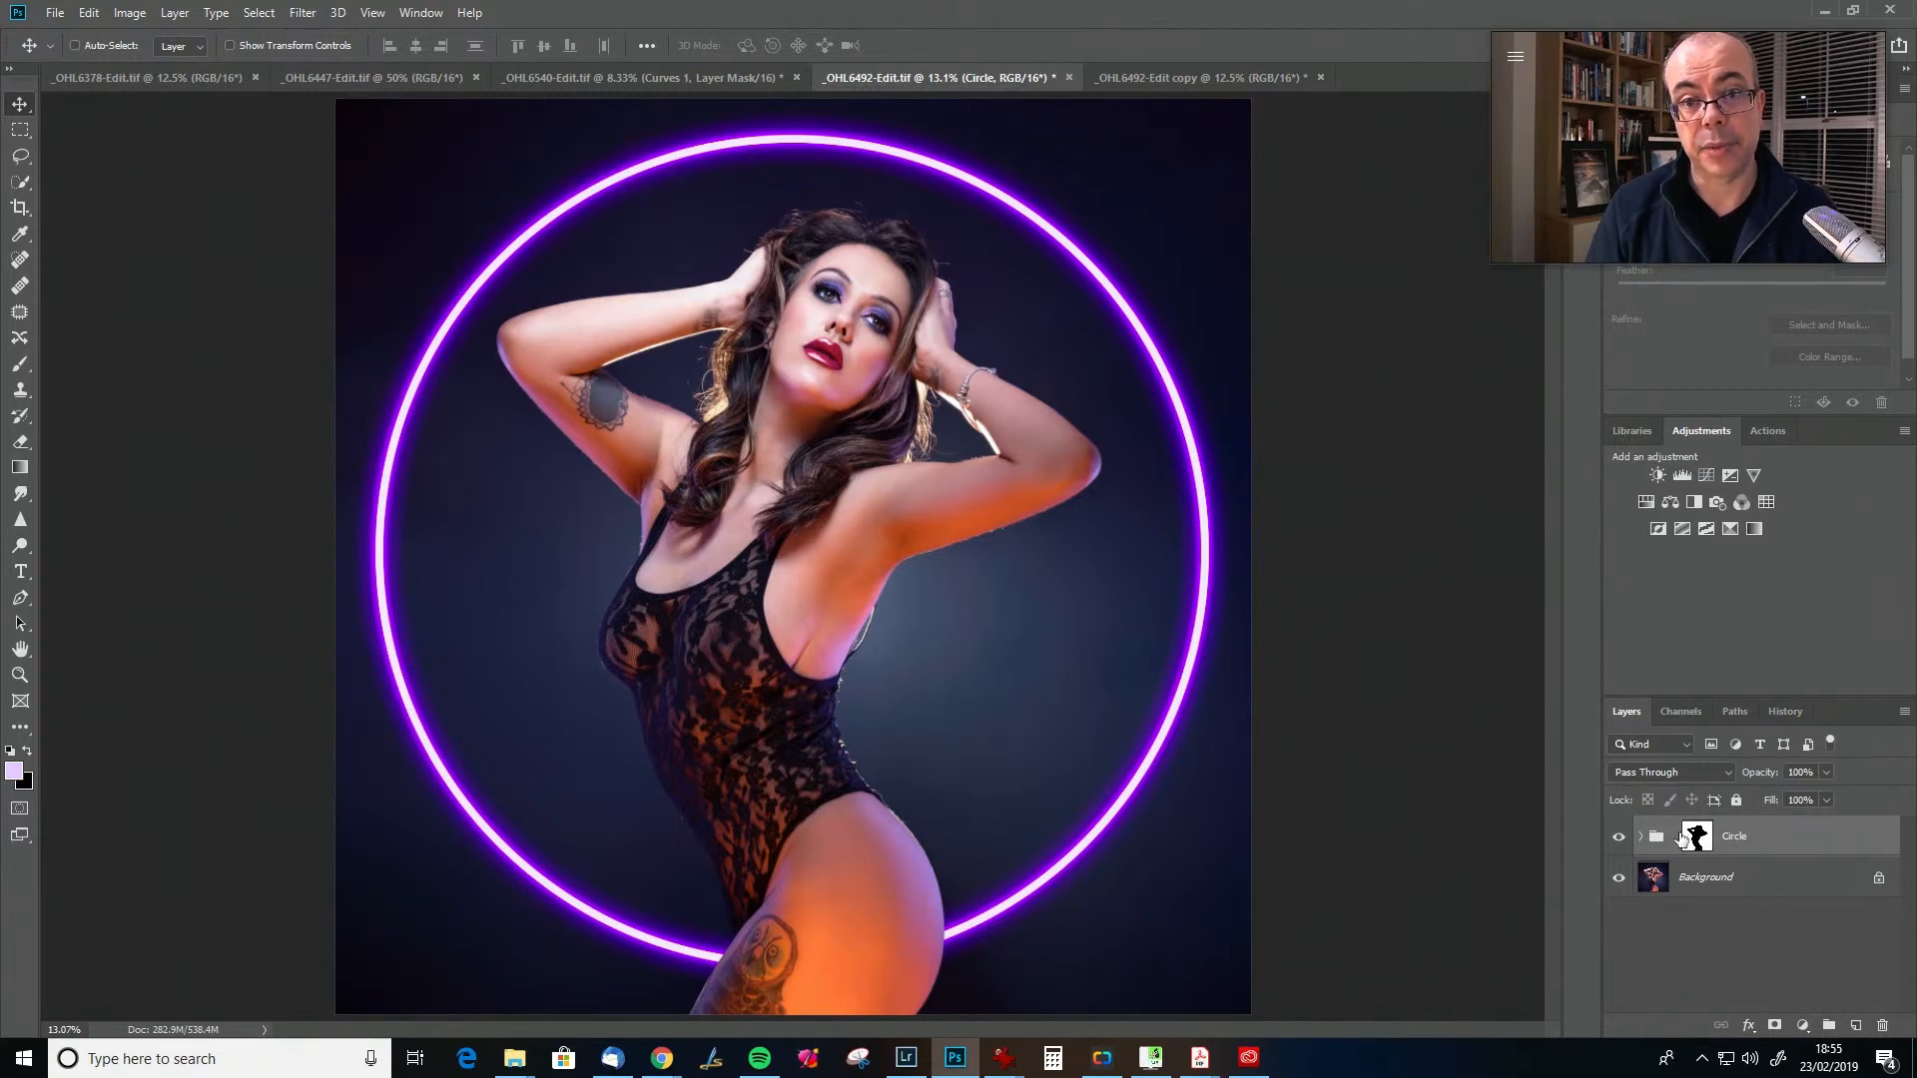
- Move the ring to the right behind the model and back so it encircles her again
{"action": "left_click_drag", "start_coordinate": [785, 516], "coordinate": [848, 530]}
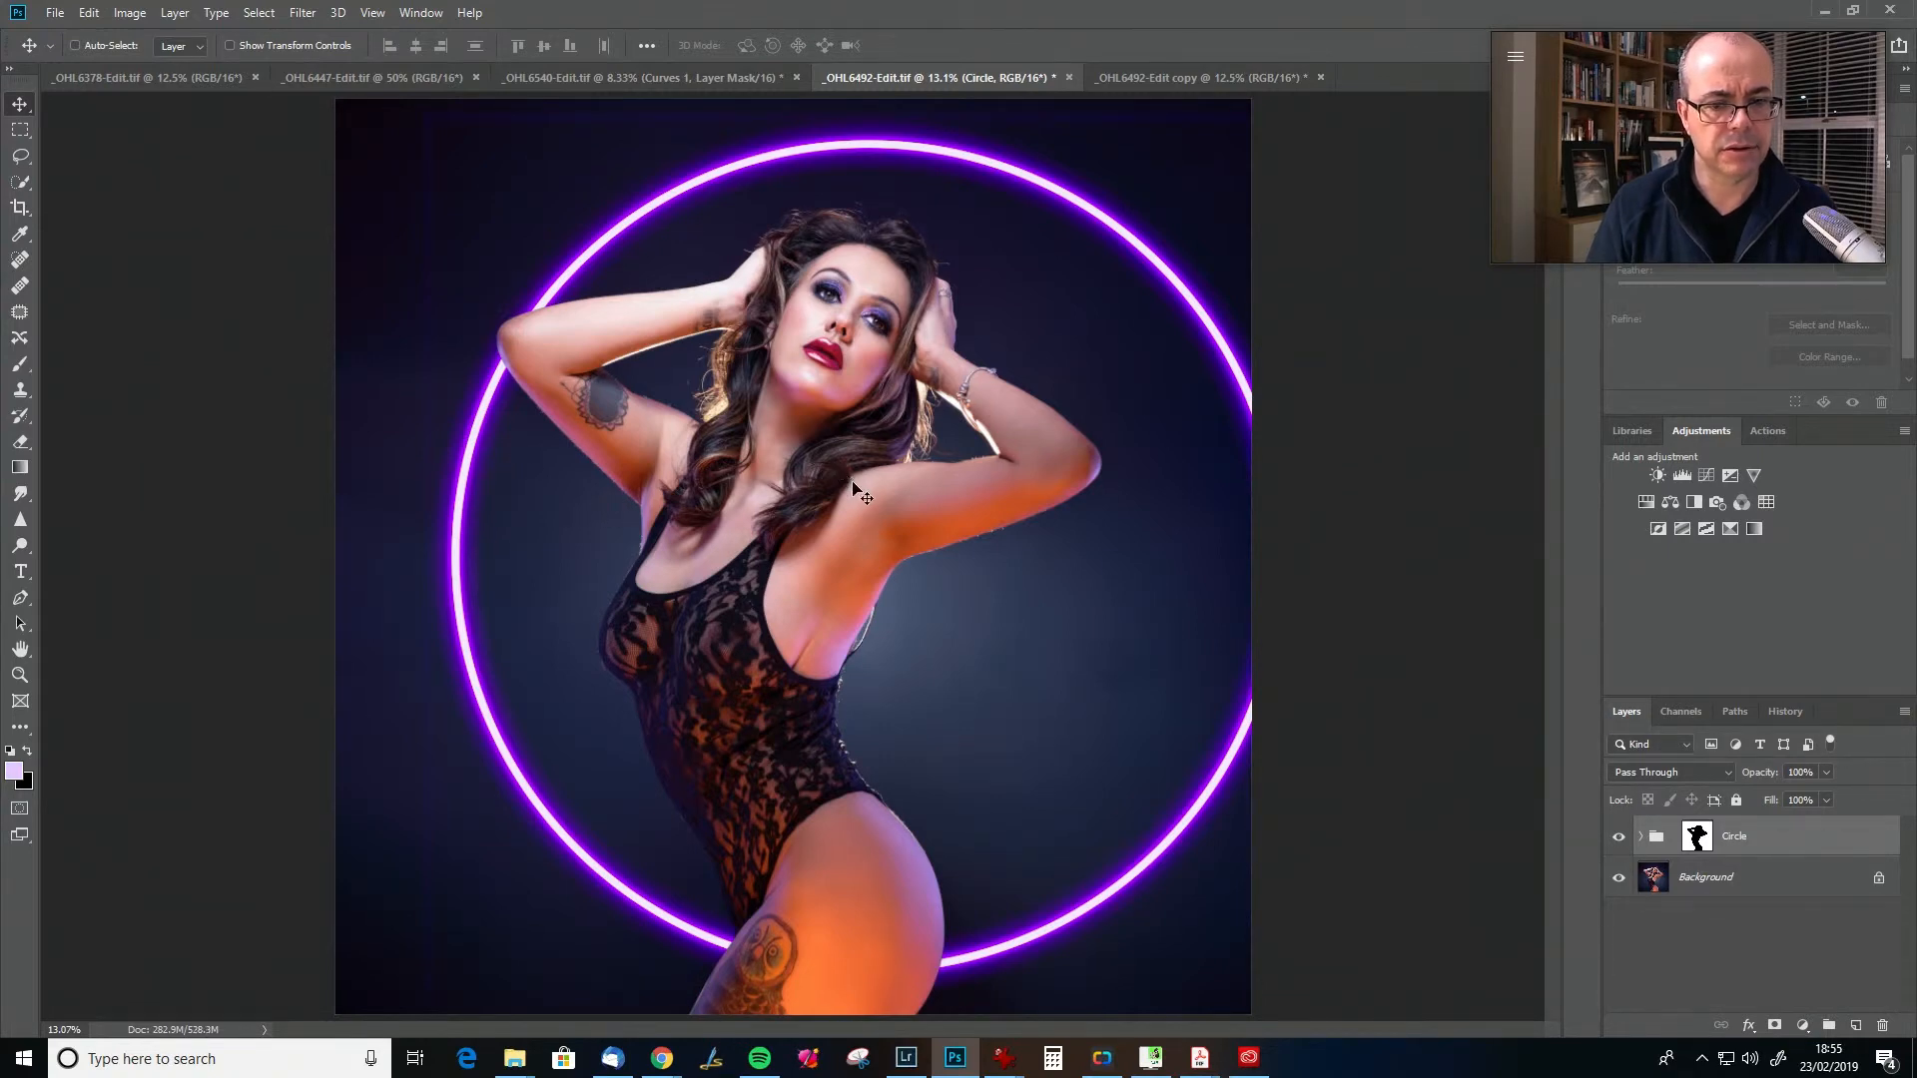
{"action": "left_click_drag", "start_coordinate": [844, 485], "coordinate": [783, 483]}
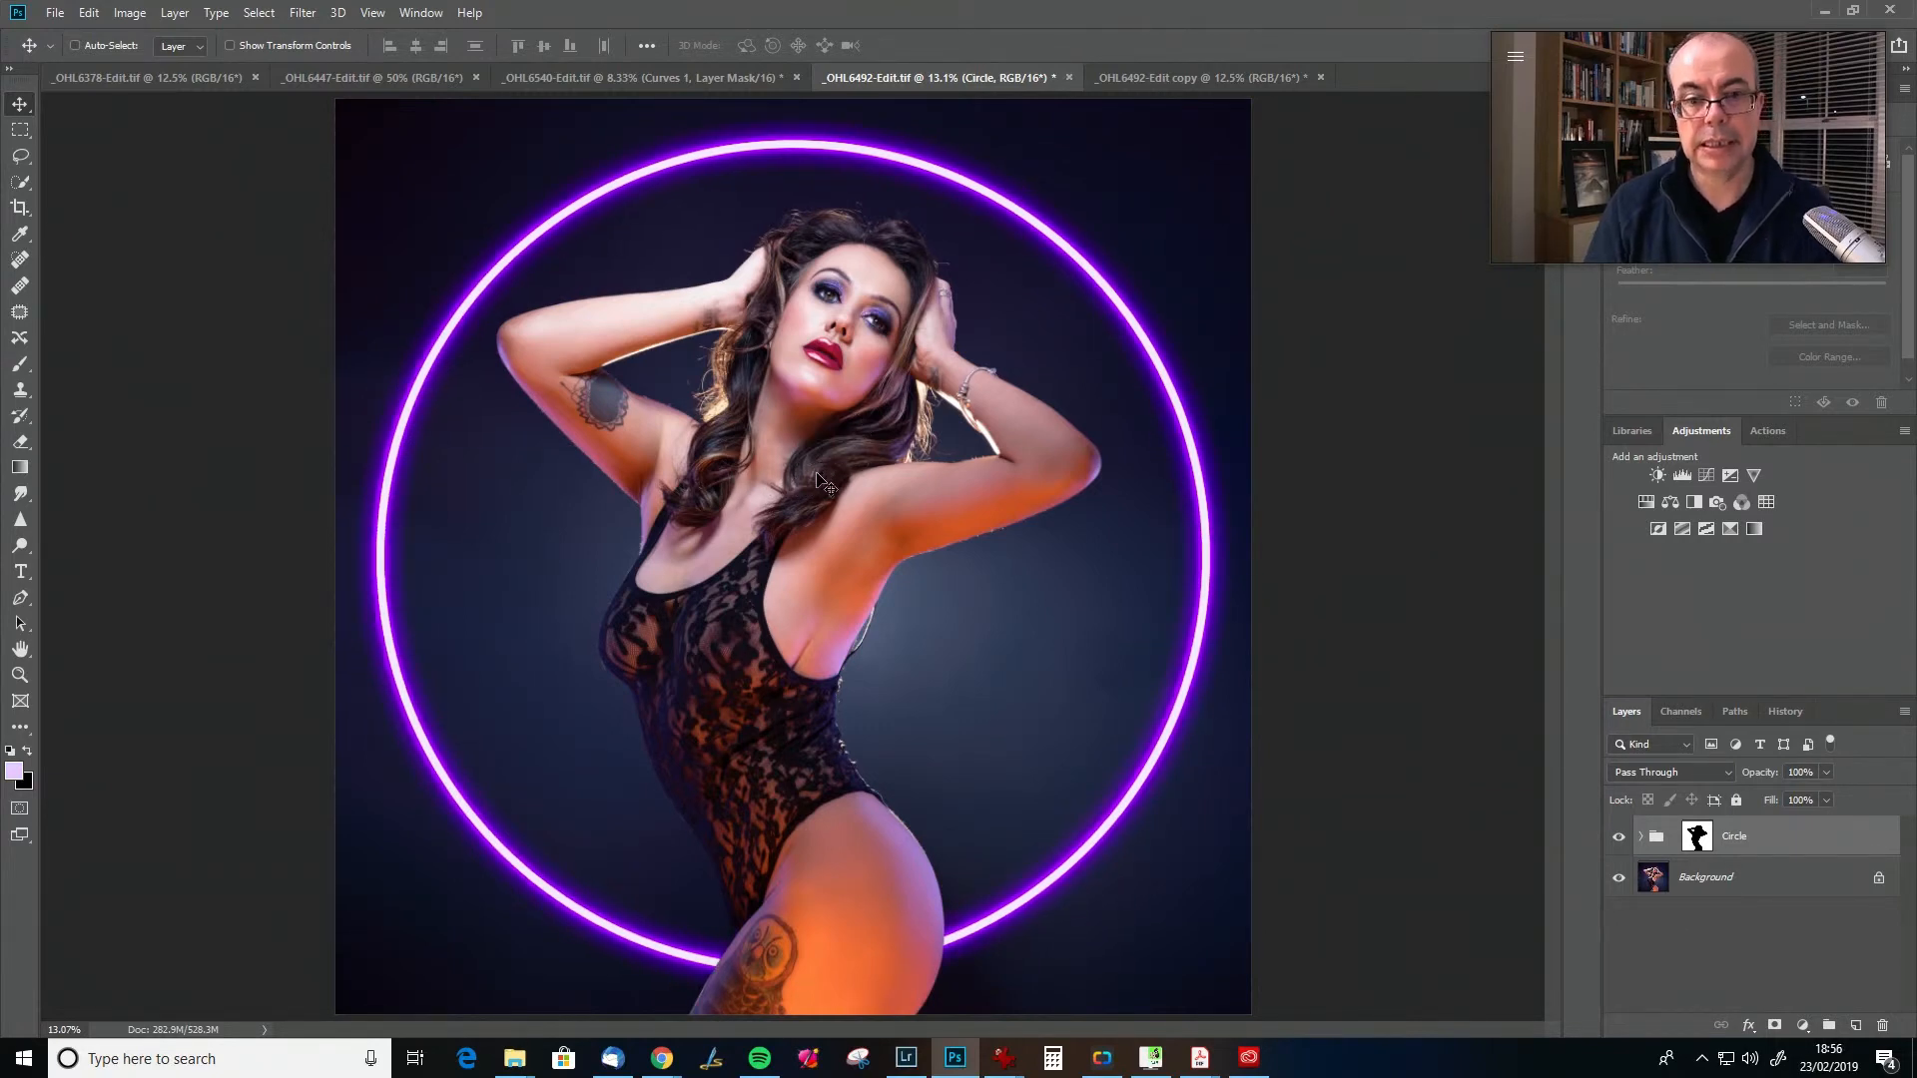
- Try scaling the ring proportionally to about 84% and moving it up behind the model, and undo the transform
{"action": "key", "text": "ctrl"}
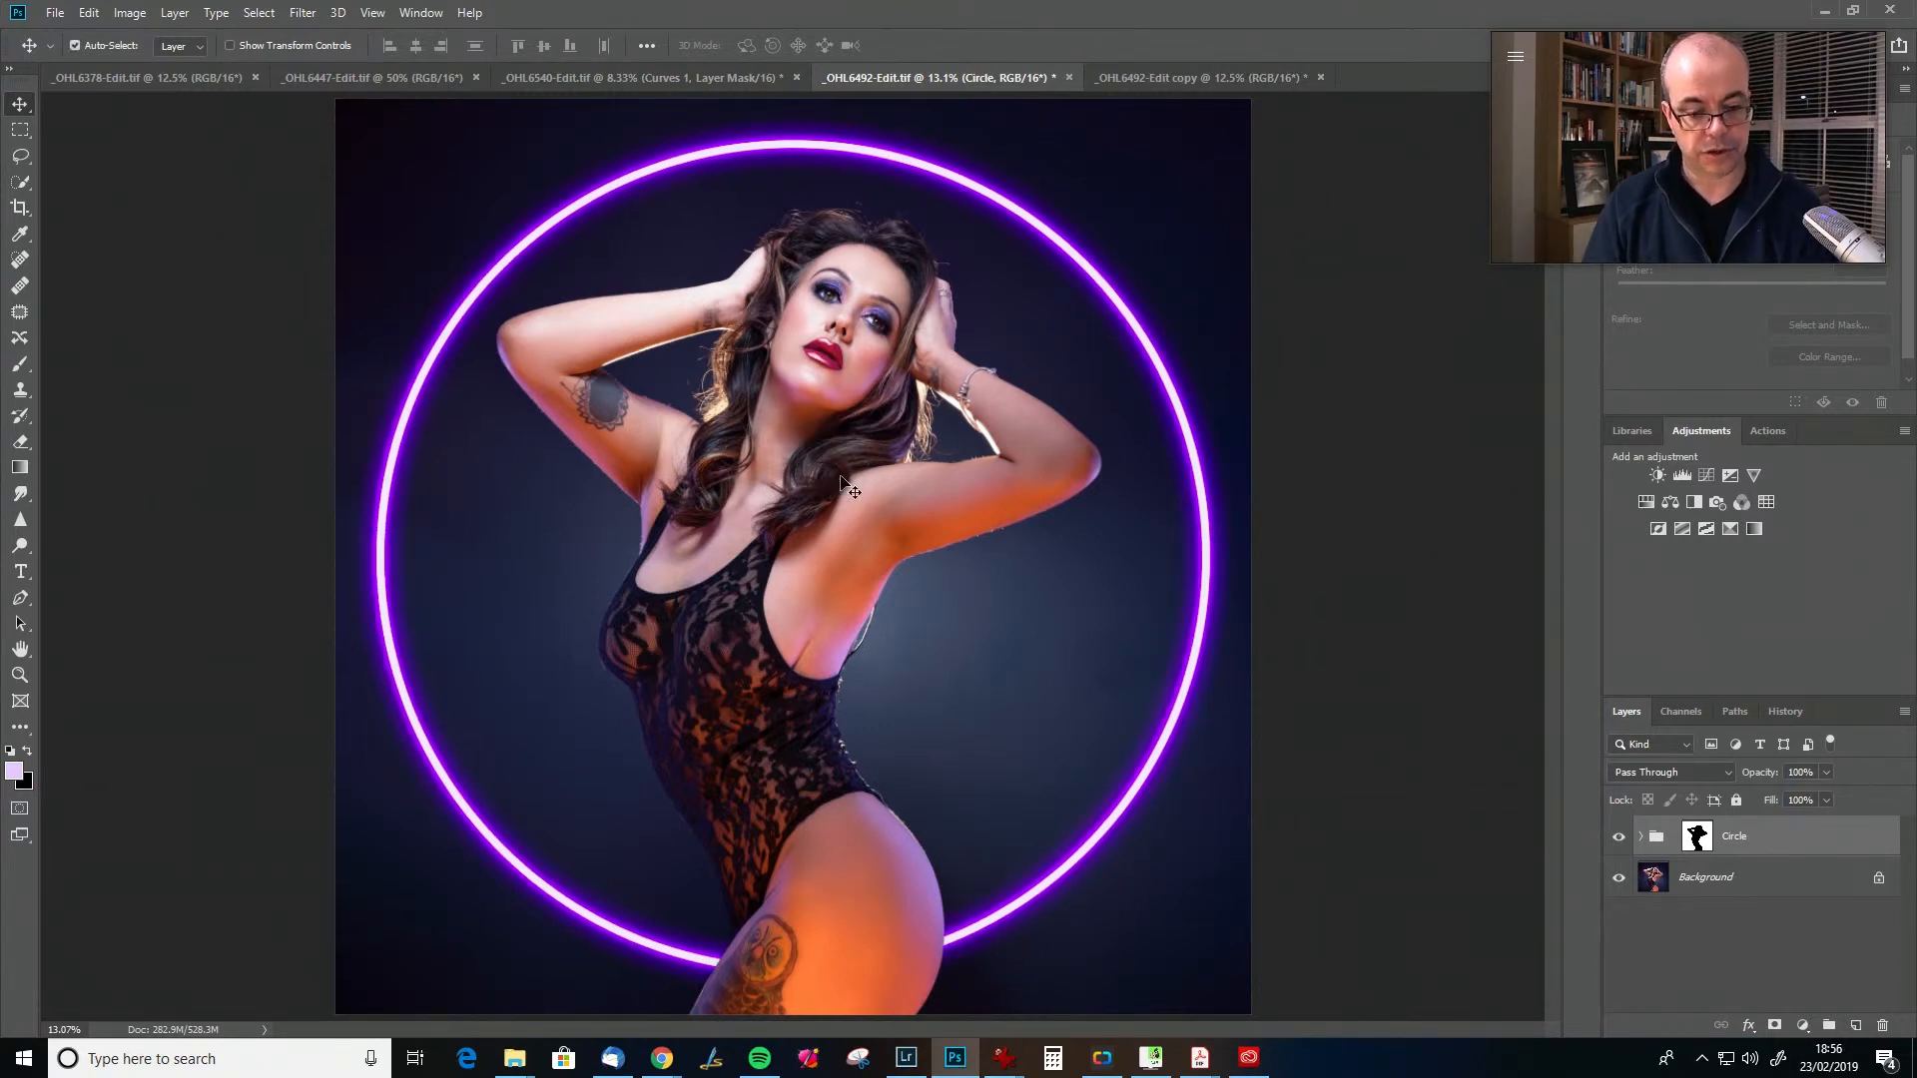
{"action": "key", "text": "ctrl+t"}
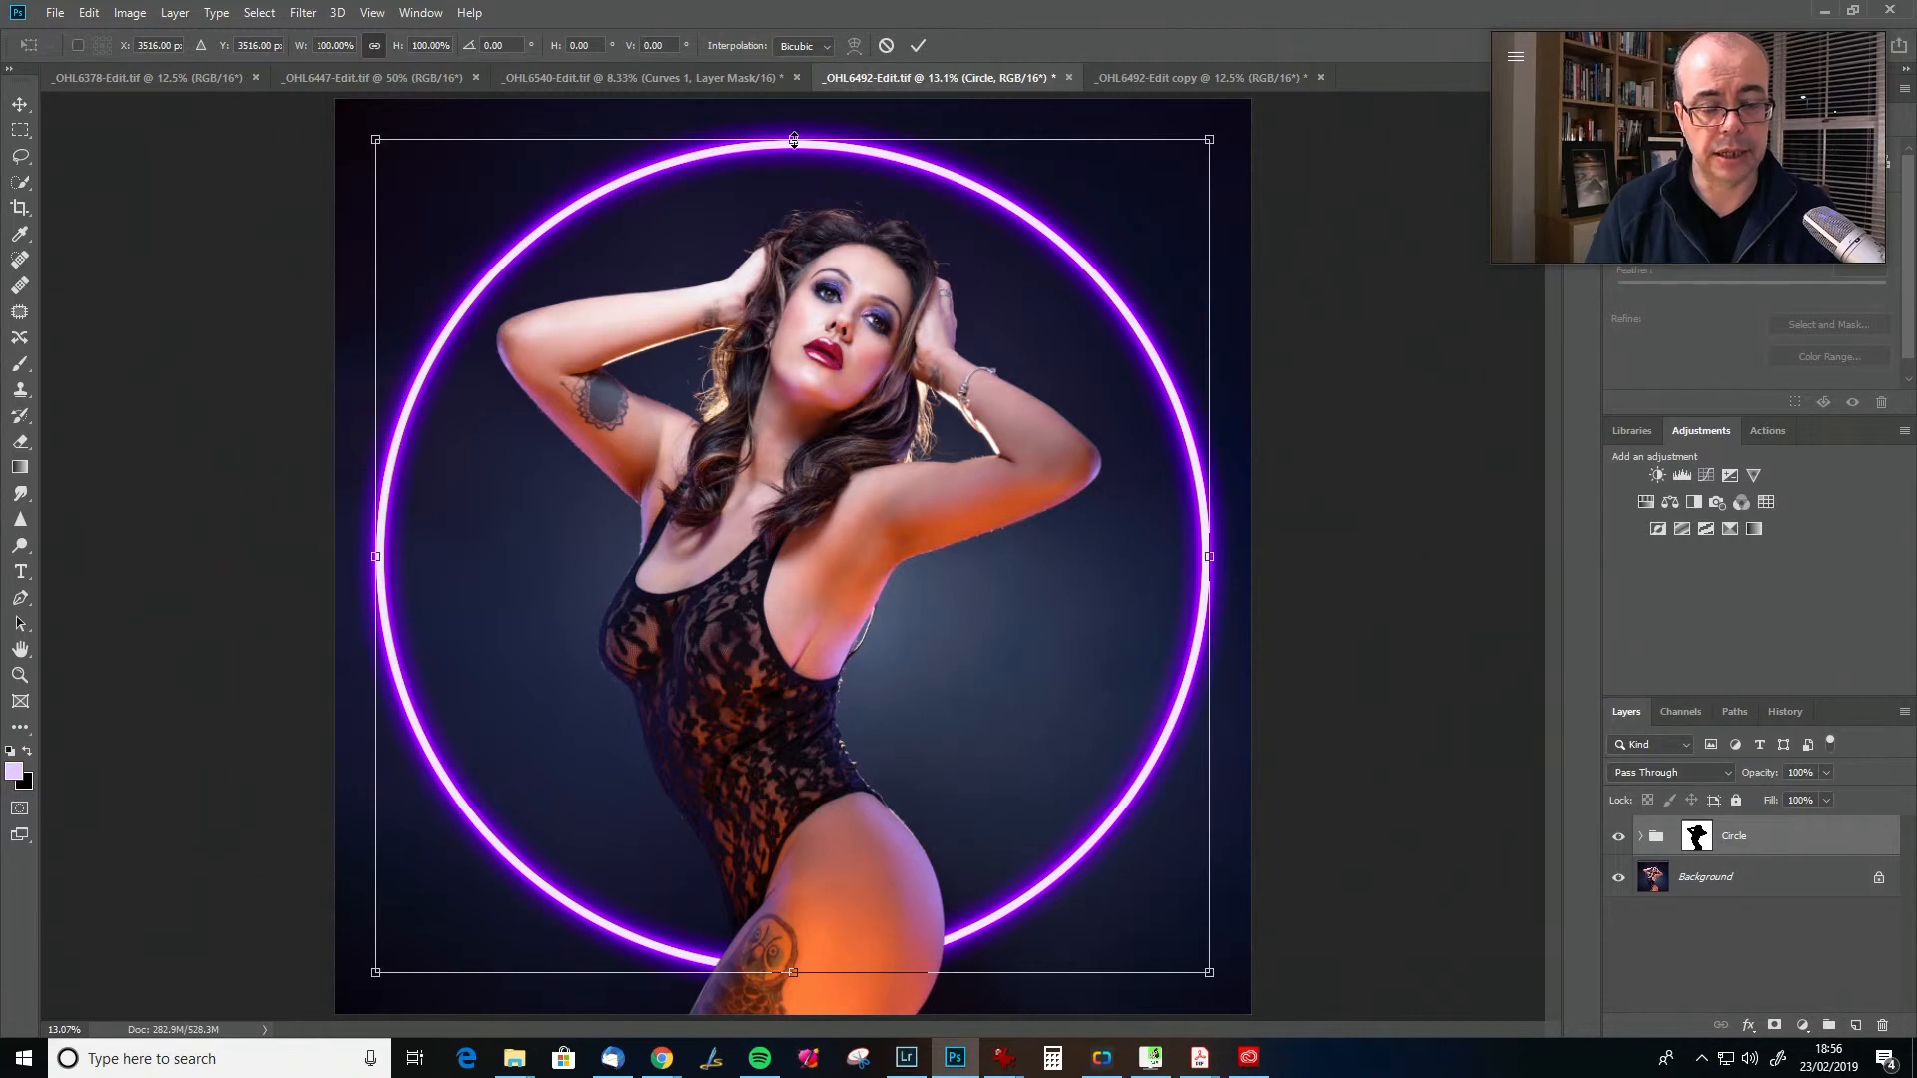
{"action": "left_click_drag", "start_coordinate": [794, 140], "coordinate": [811, 271]}
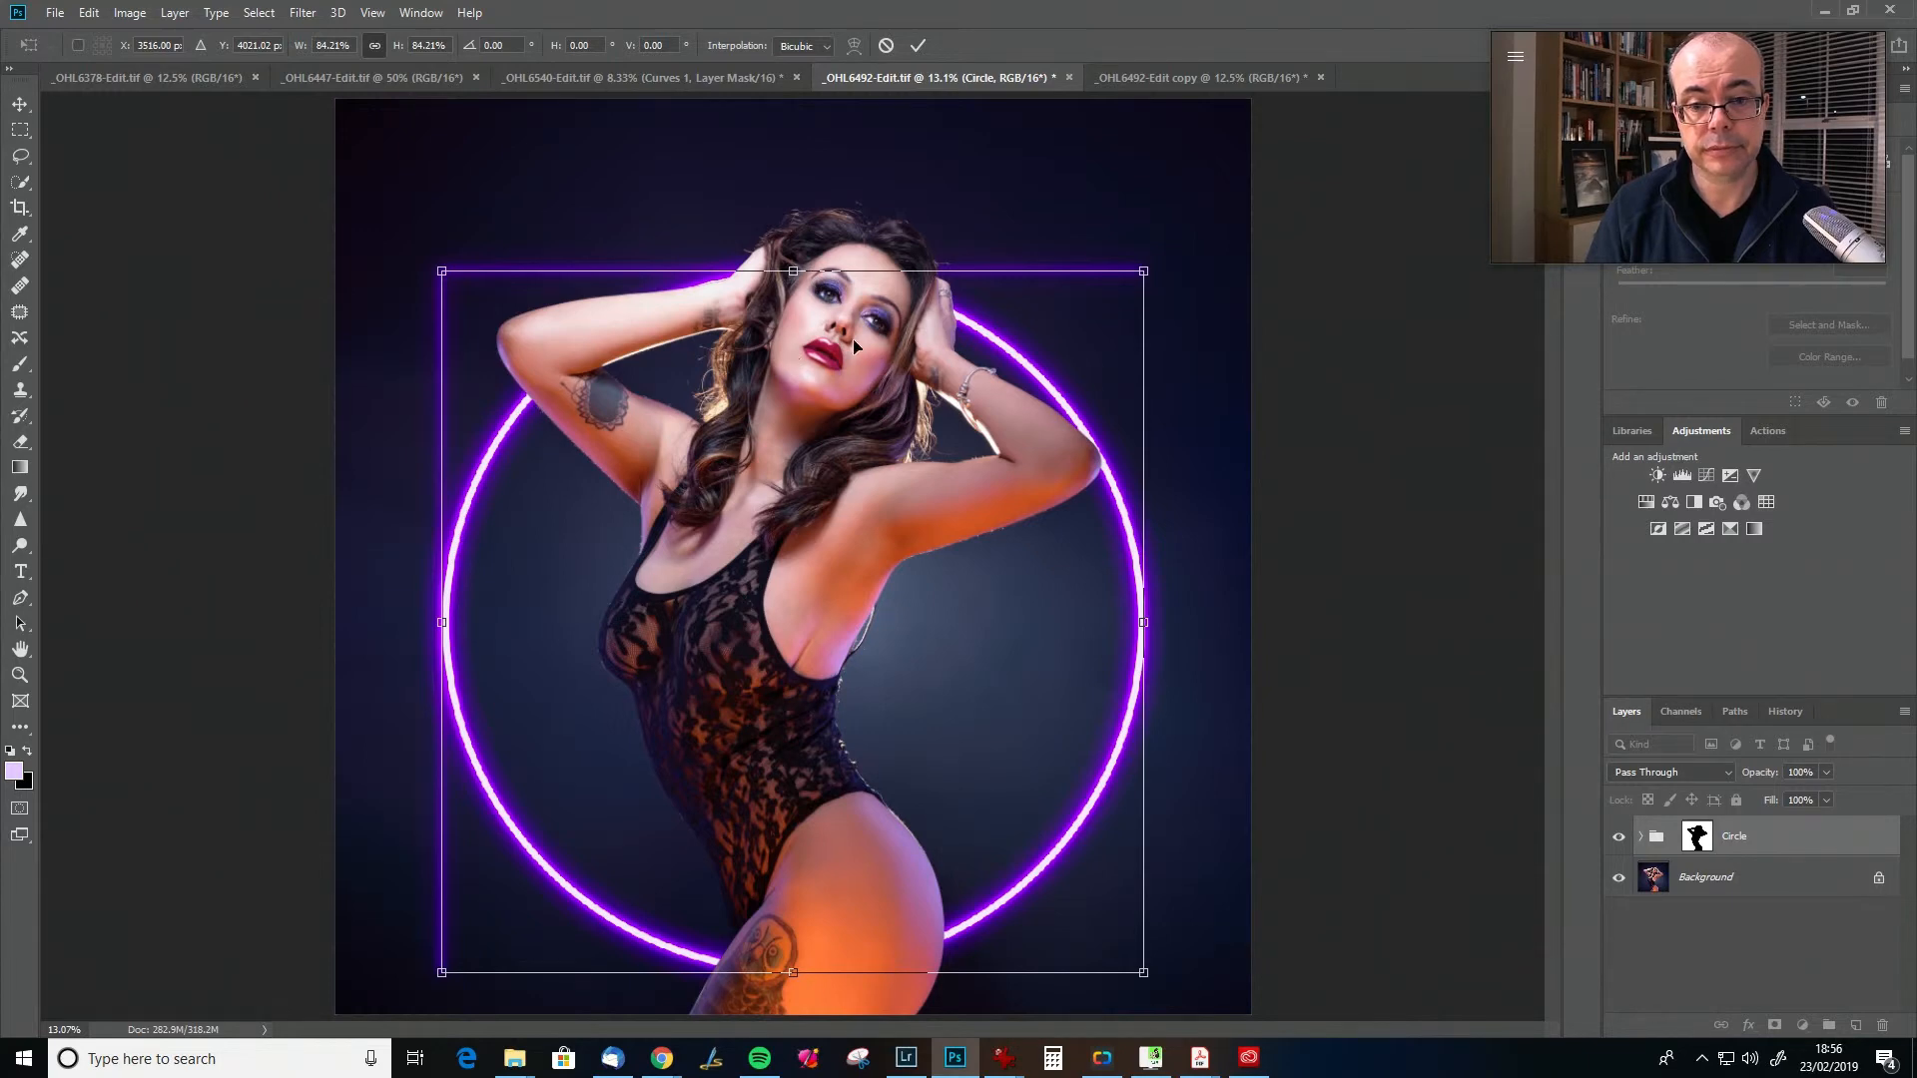
{"action": "left_click_drag", "start_coordinate": [848, 544], "coordinate": [848, 459]}
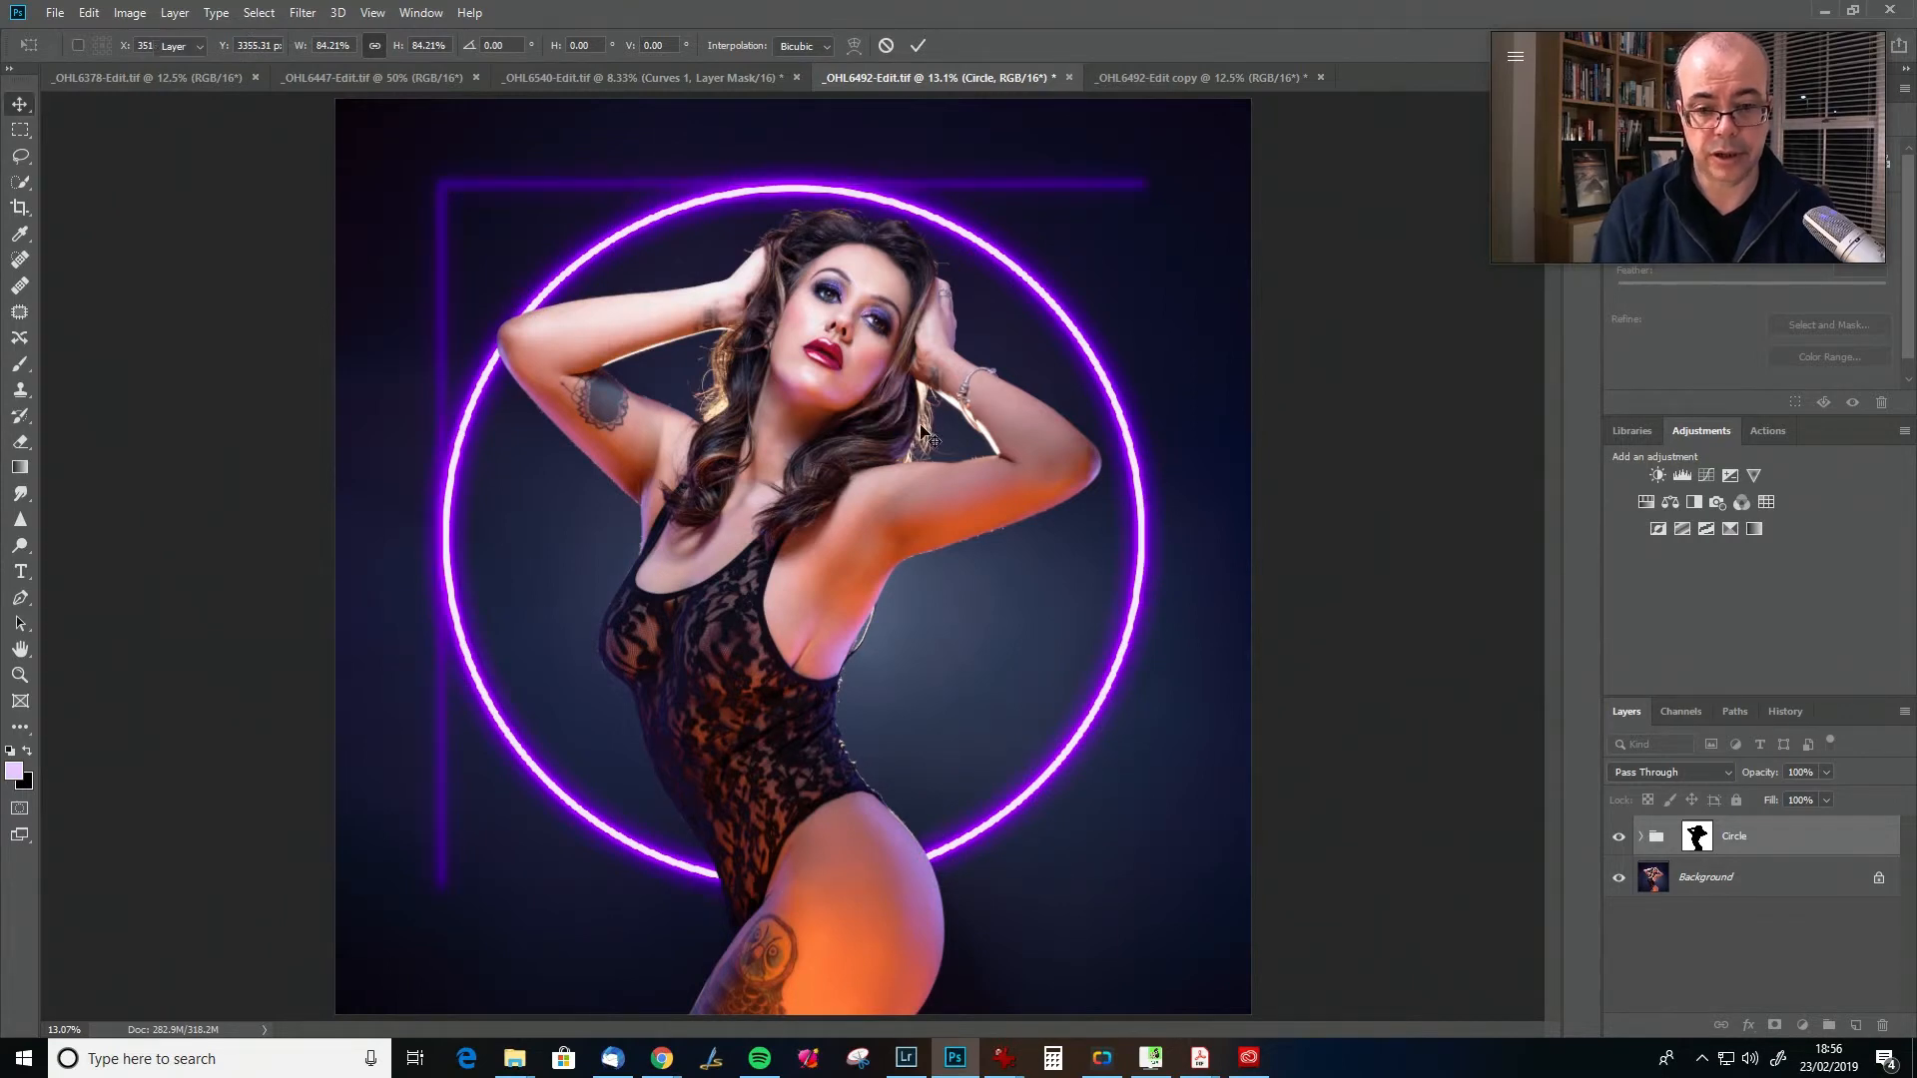
{"action": "key", "text": "Return"}
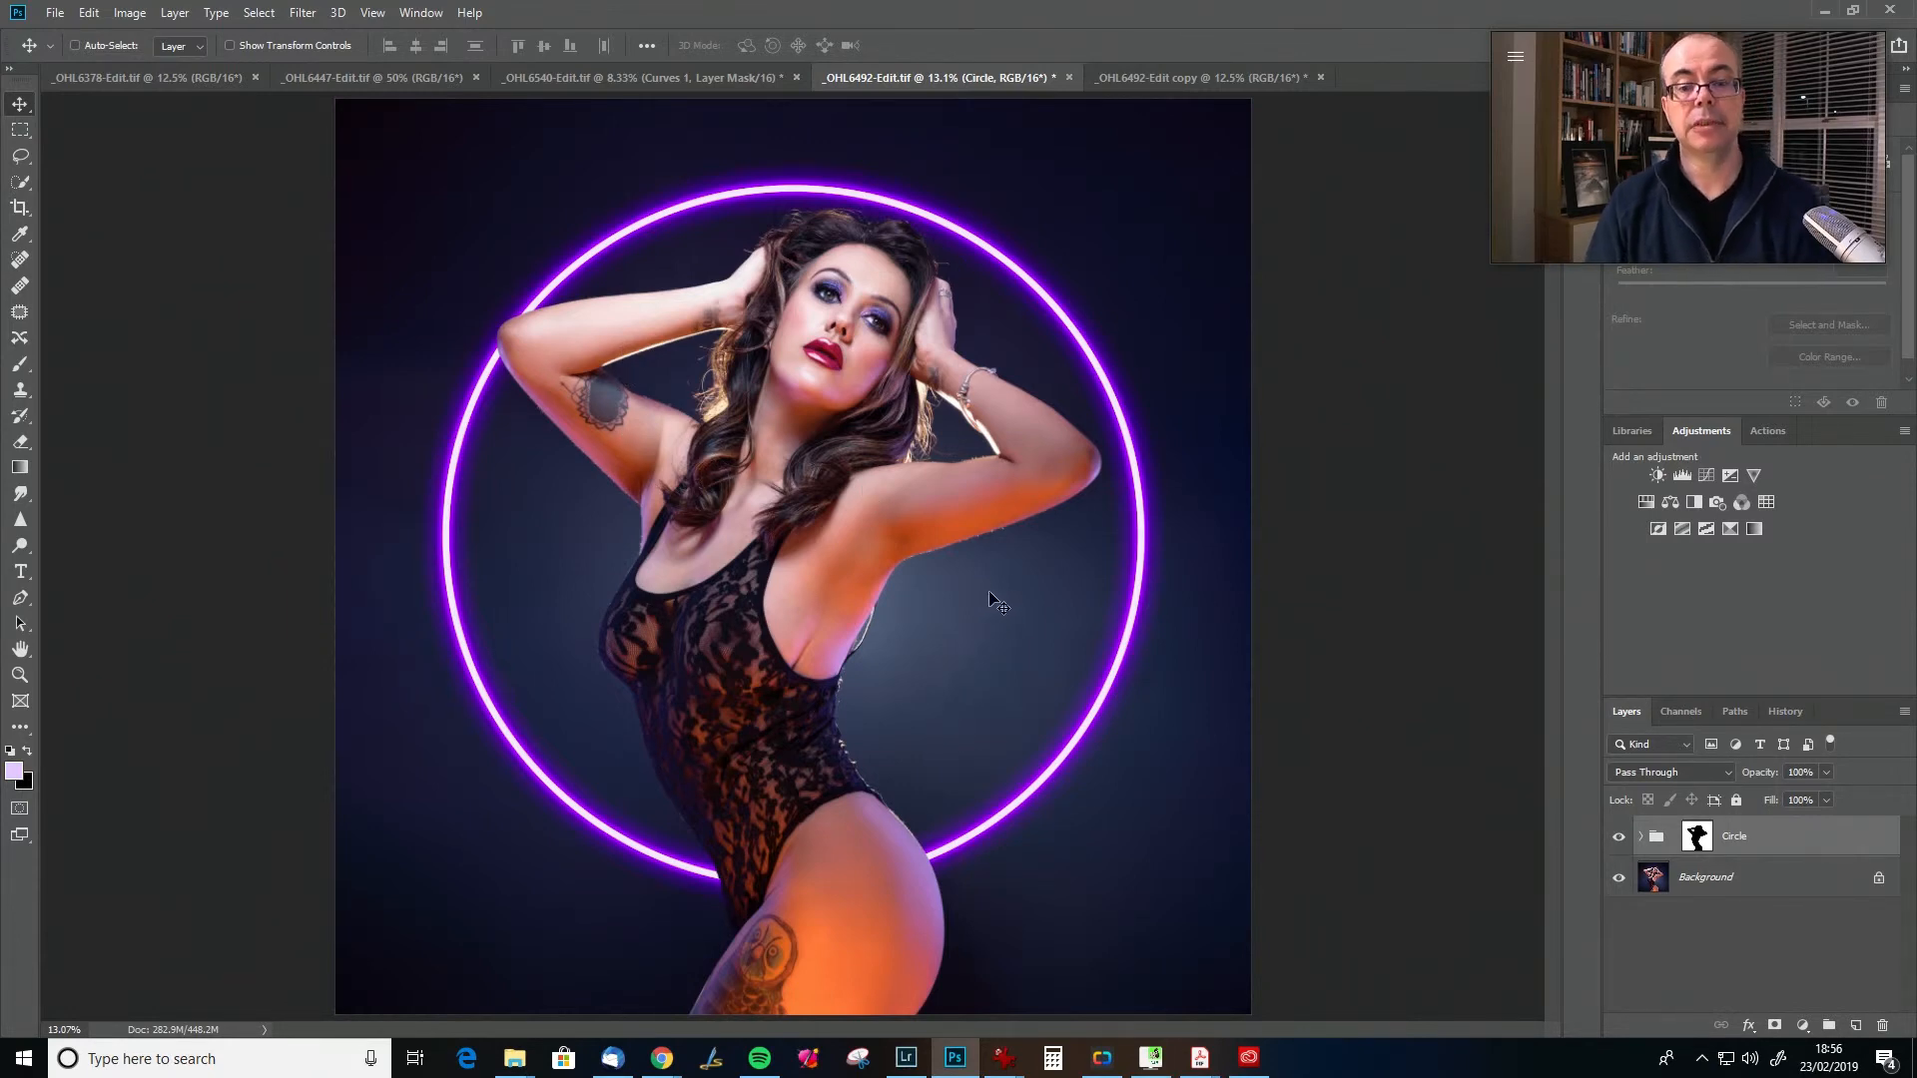
{"action": "key", "text": "ctrl"}
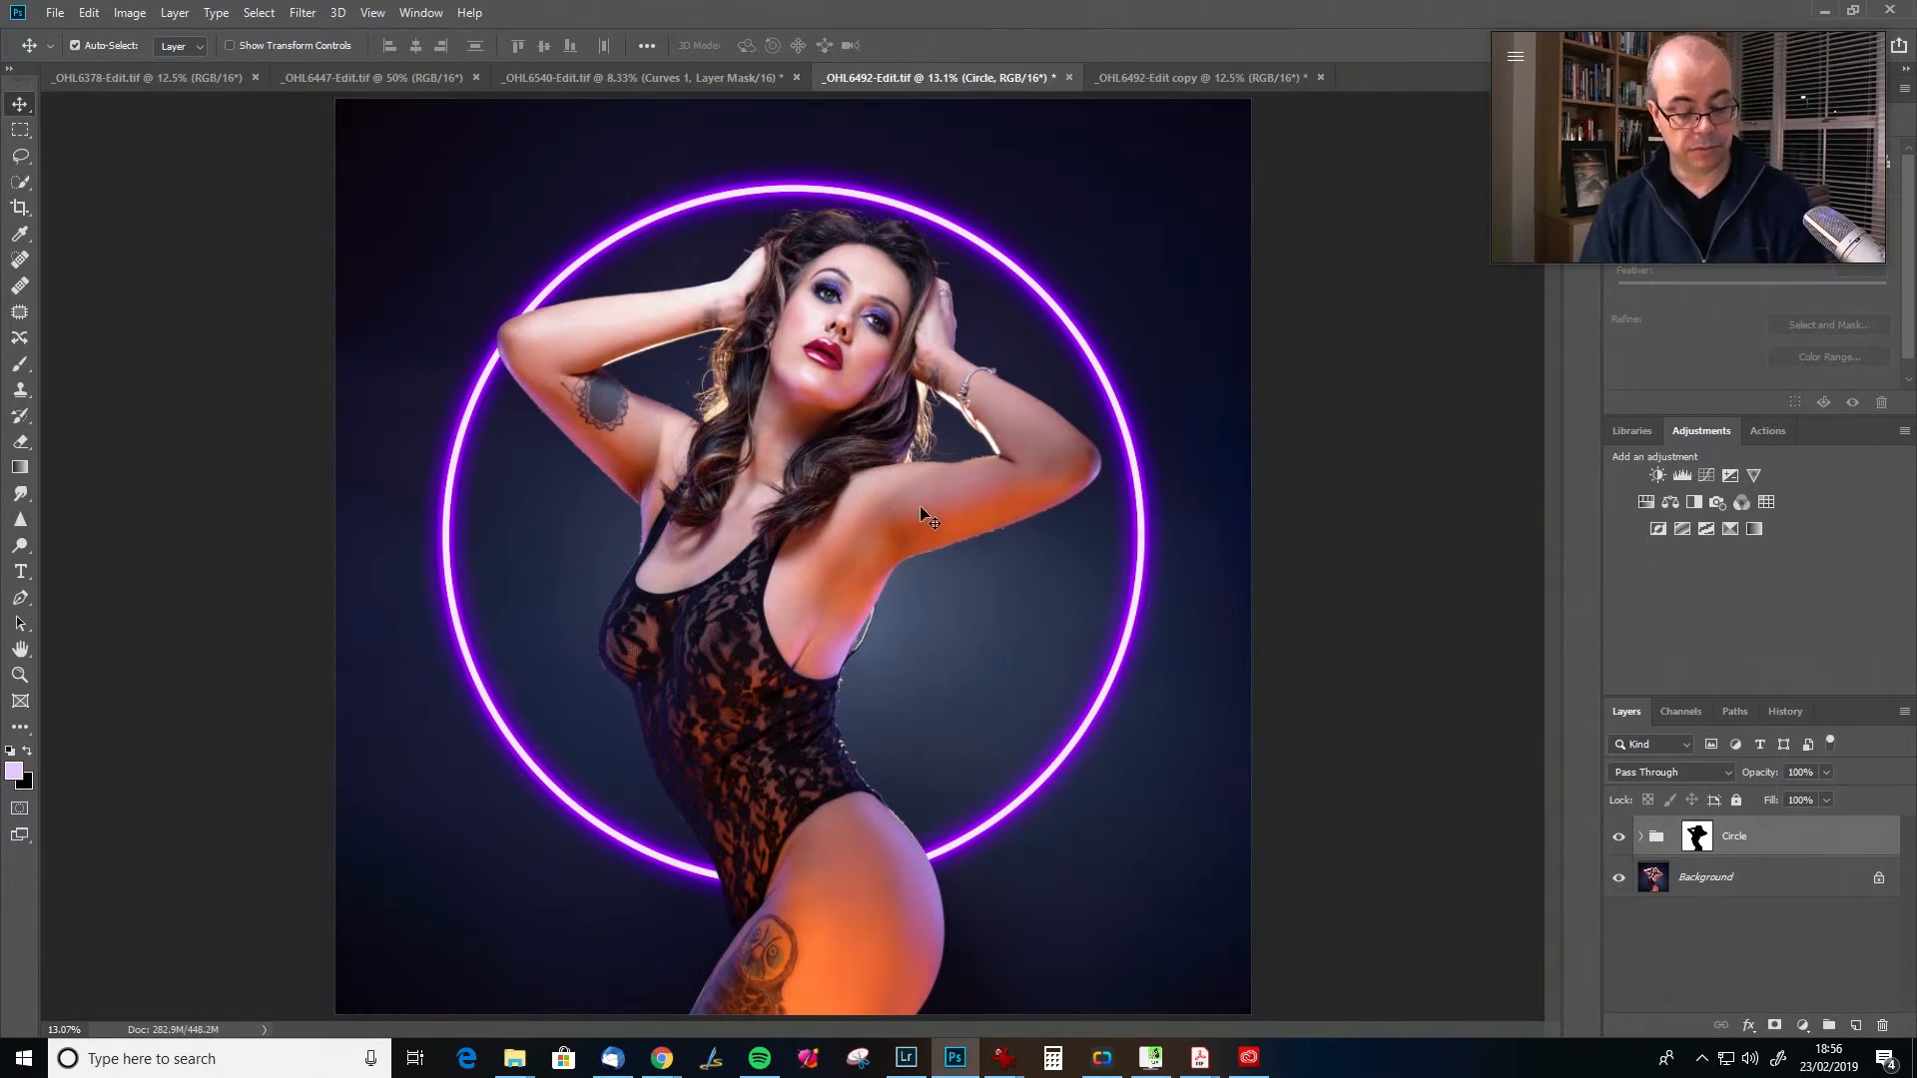
{"action": "key", "text": "ctrl+z"}
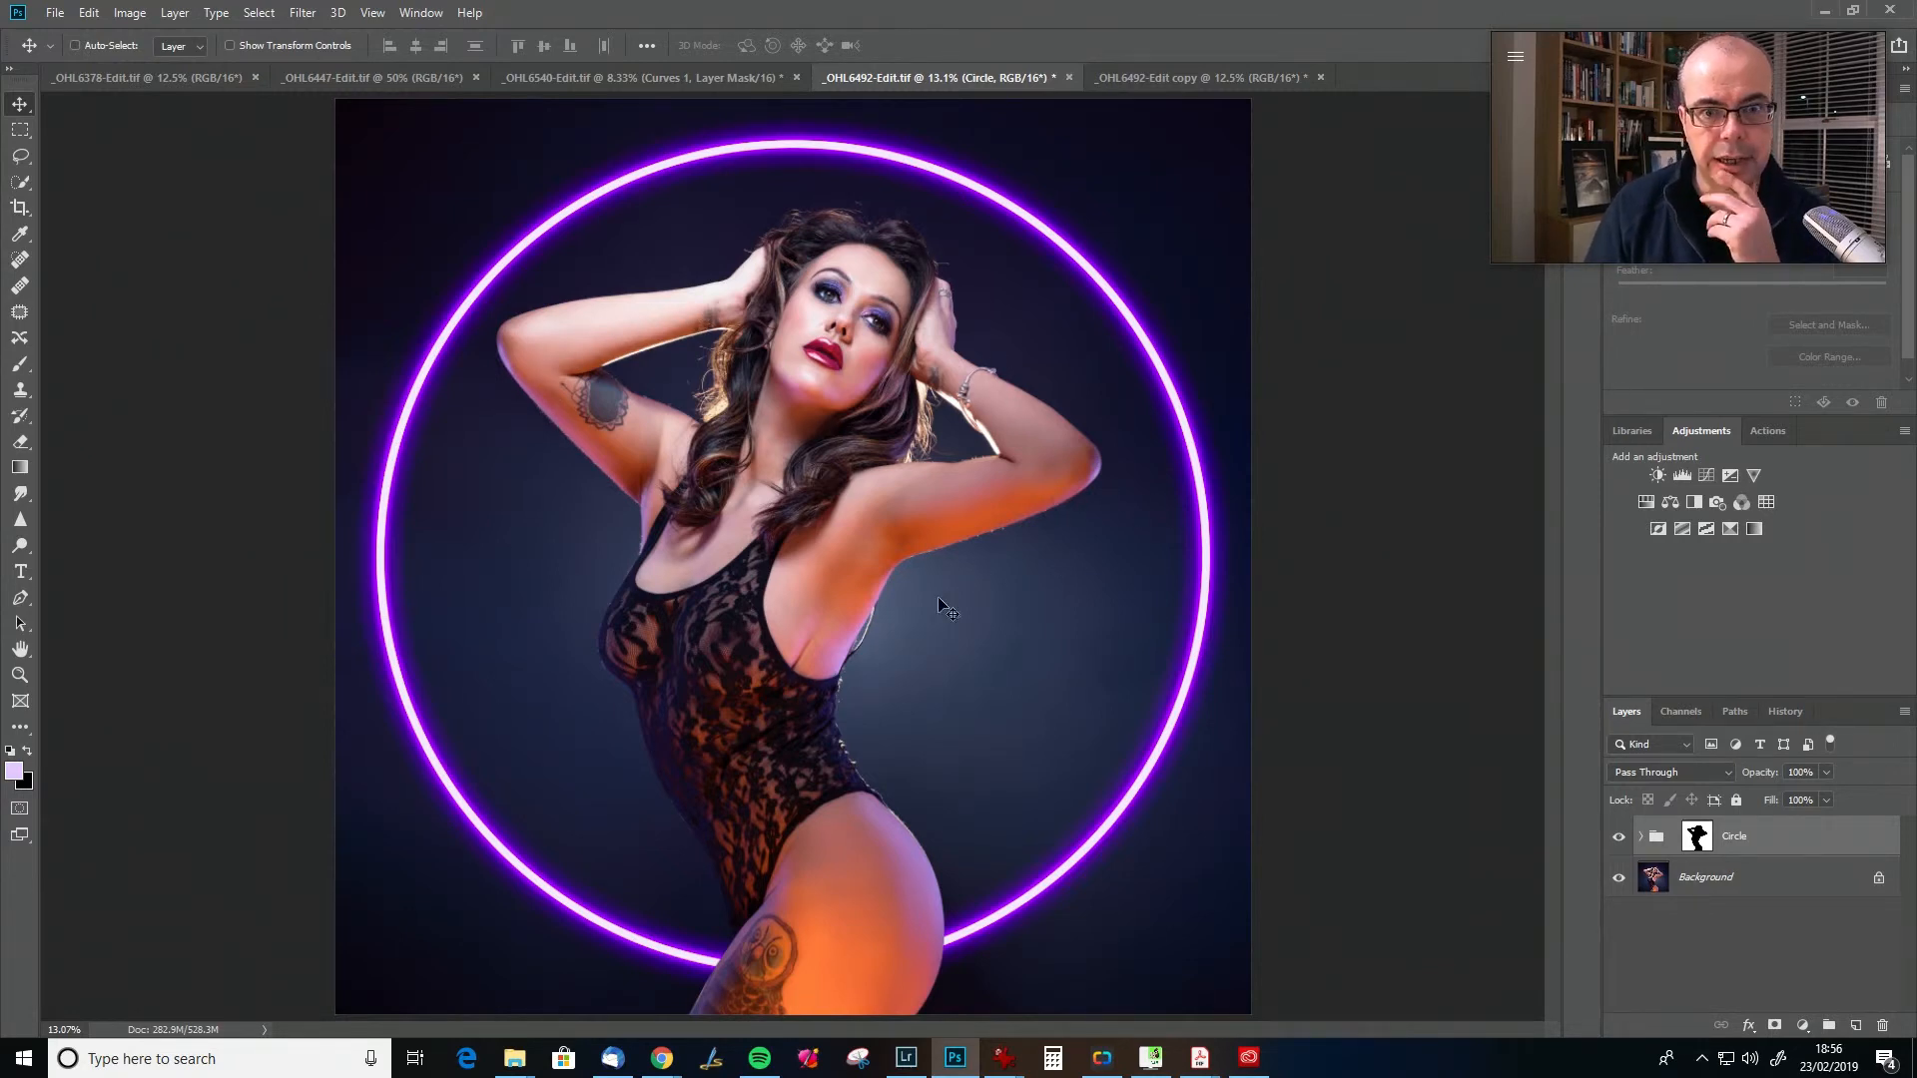
- Try reducing the Circle group's fill to 80% and to 91% to soften the neon ring
{"action": "key", "text": "ctrl"}
{"action": "key", "text": "ctrl+minus"}
{"action": "key", "text": "ctrl+minus"}
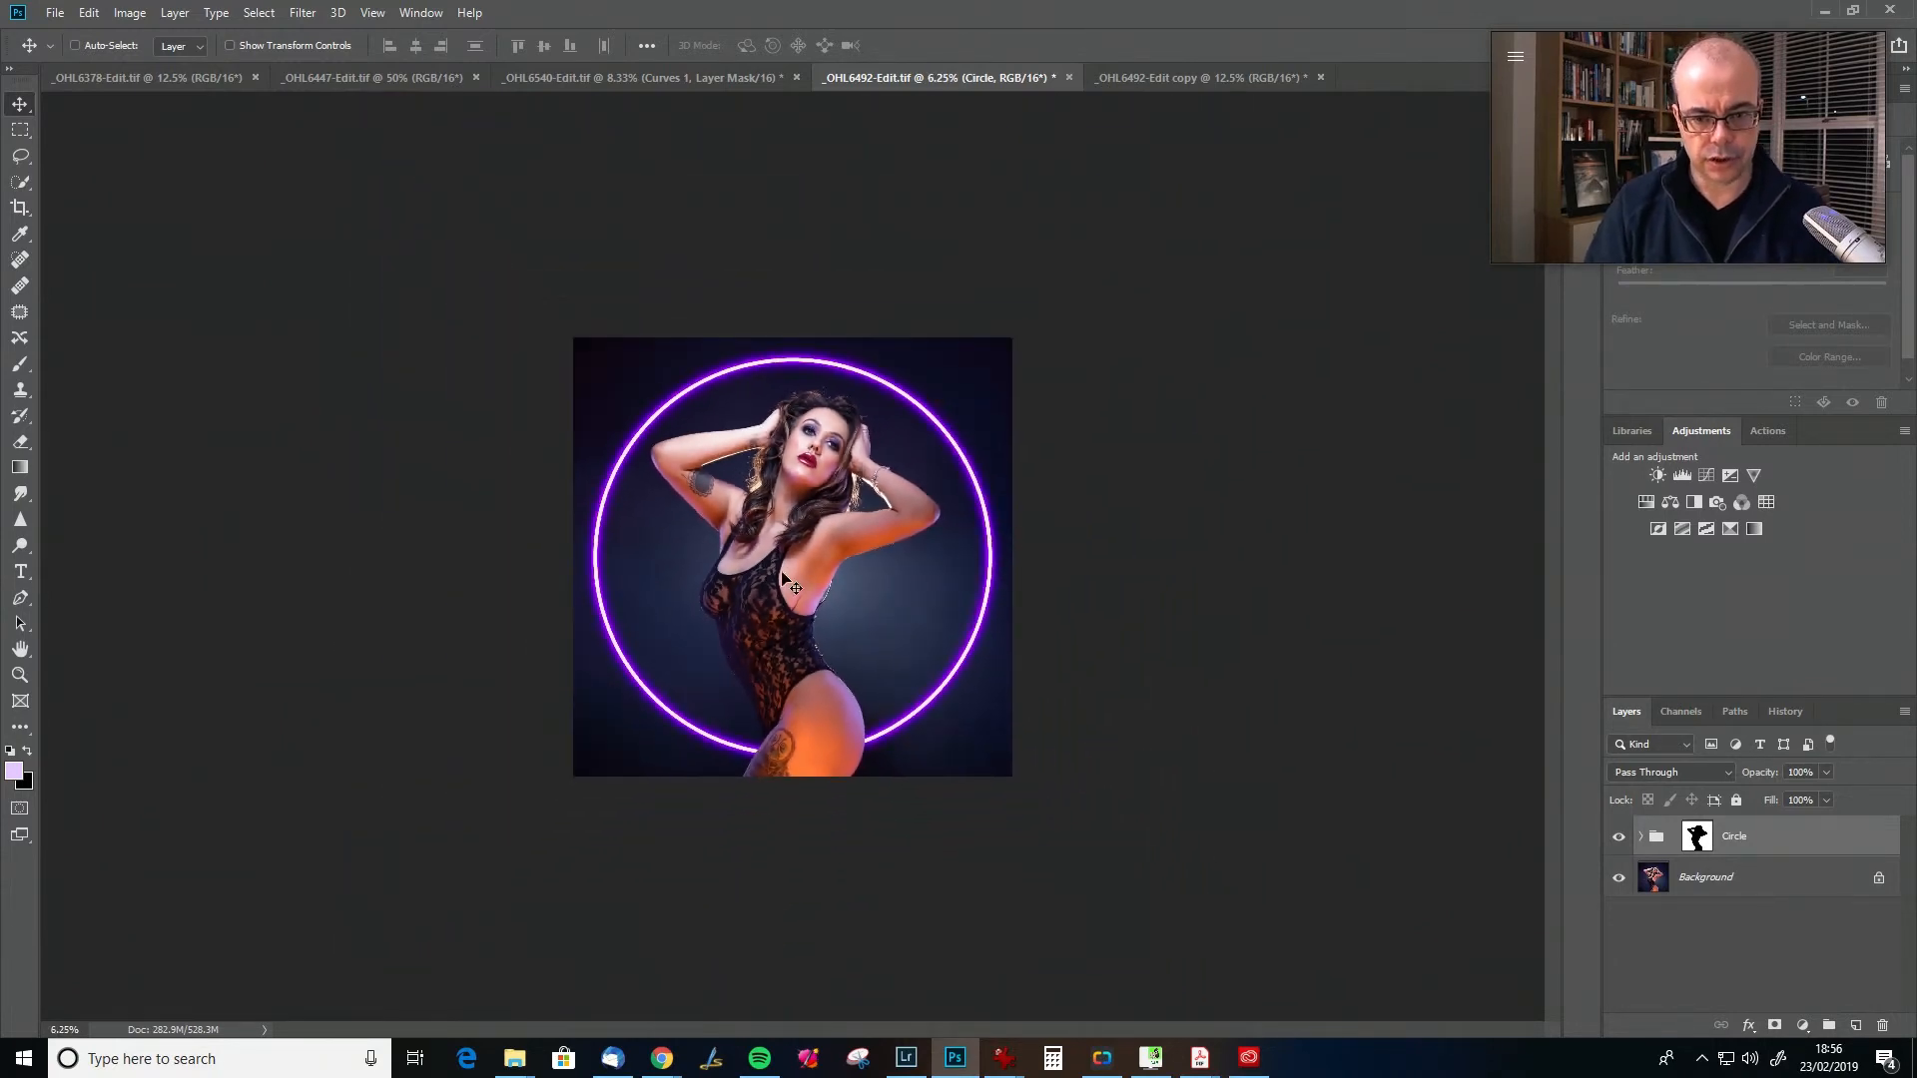
{"action": "left_click_drag", "start_coordinate": [791, 582], "coordinate": [792, 579]}
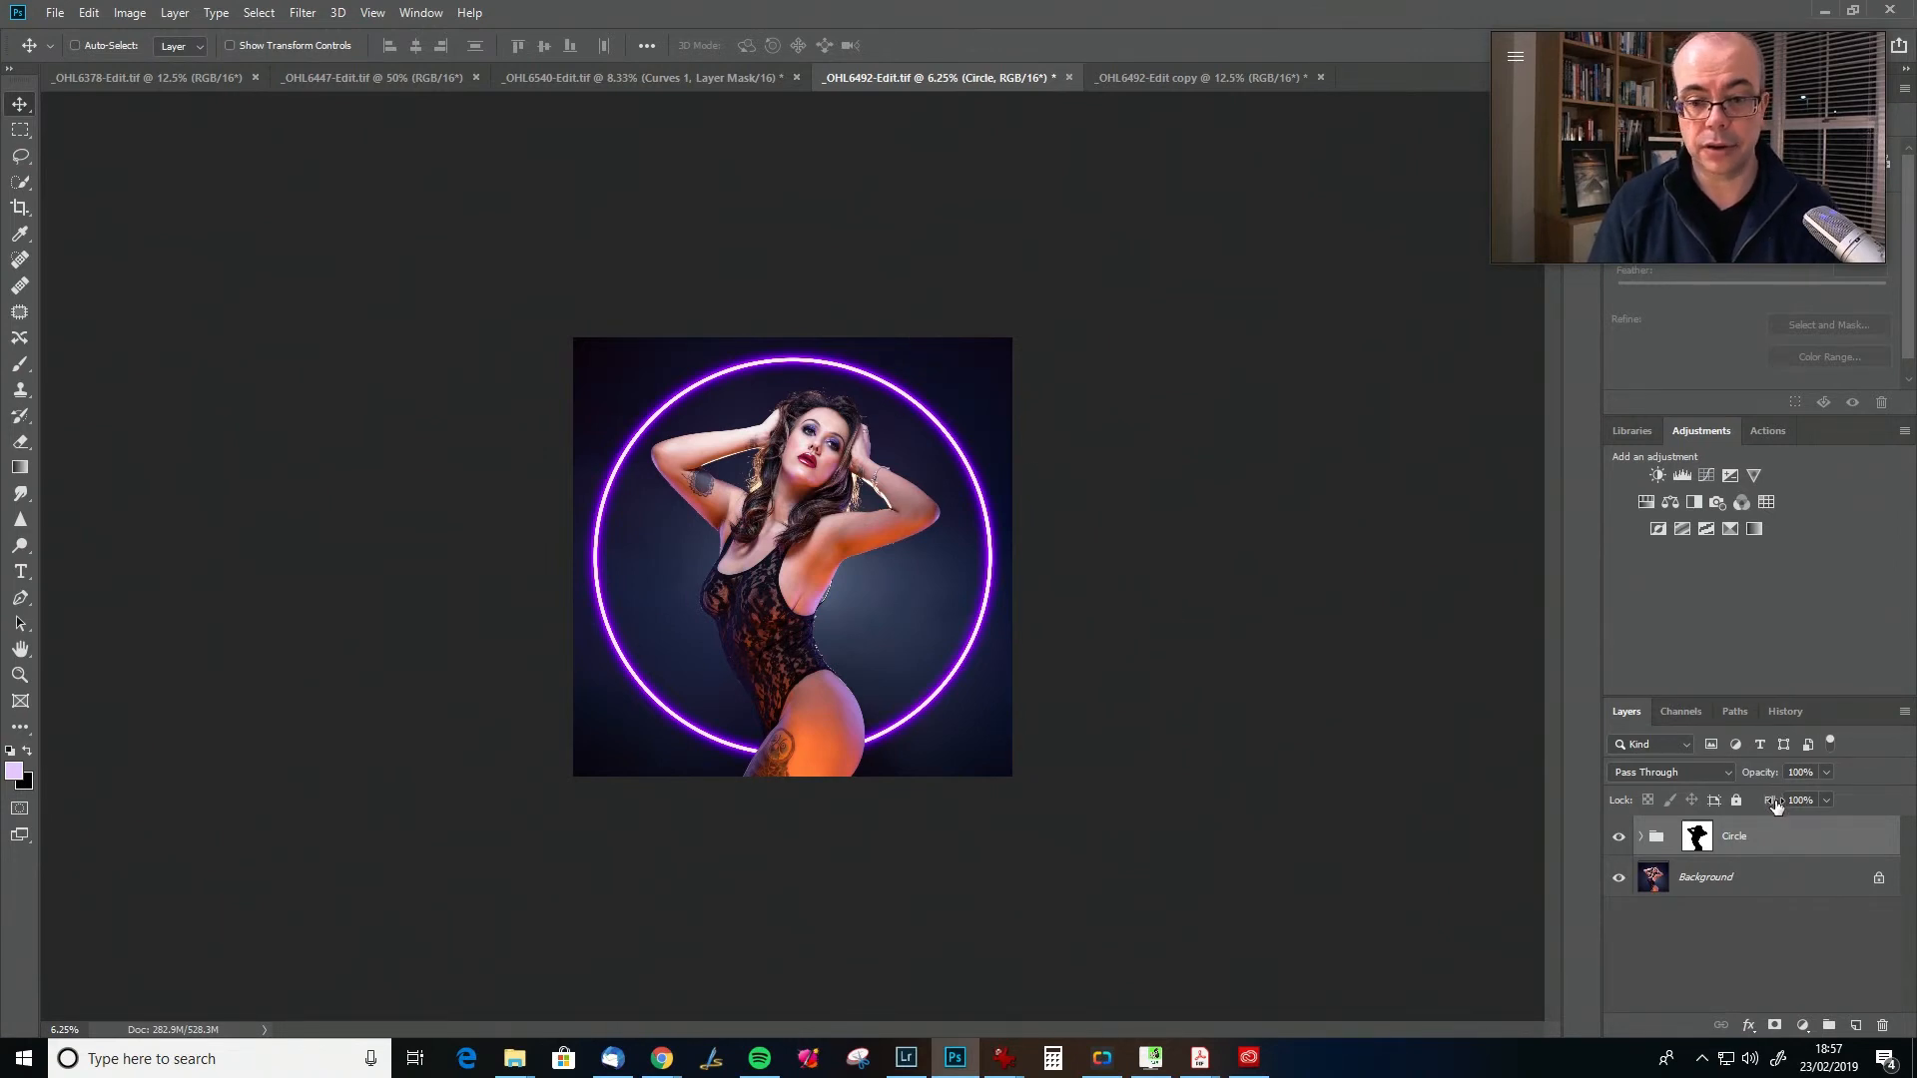
{"action": "mouse_move", "coordinate": [1775, 806]}
{"action": "left_mouse_down"}
{"action": "mouse_move", "coordinate": [1738, 809]}
{"action": "mouse_move", "coordinate": [1772, 806]}
{"action": "mouse_move", "coordinate": [1755, 807]}
{"action": "left_mouse_up"}
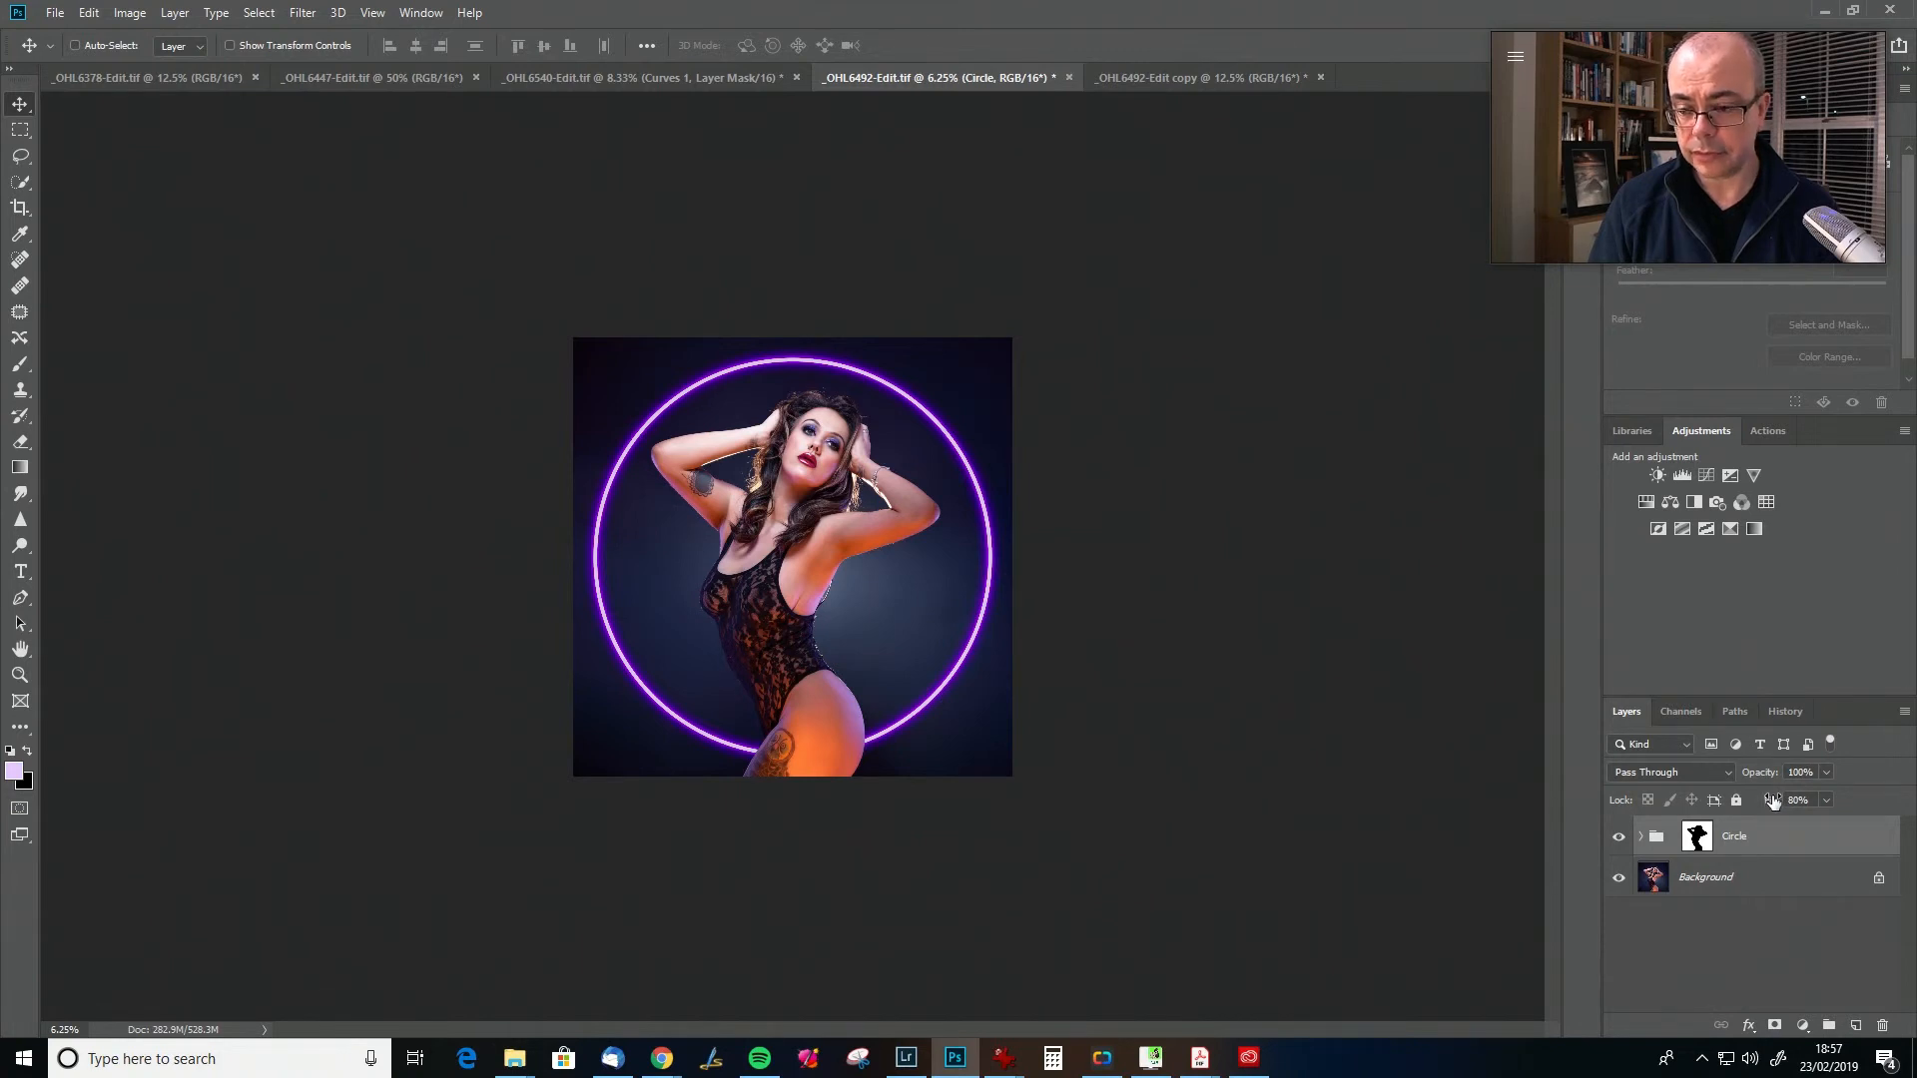
{"action": "mouse_move", "coordinate": [1777, 805]}
{"action": "left_mouse_down"}
{"action": "mouse_move", "coordinate": [1833, 791]}
{"action": "mouse_move", "coordinate": [1738, 786]}
{"action": "mouse_move", "coordinate": [1784, 774]}
{"action": "mouse_move", "coordinate": [1766, 808]}
{"action": "left_mouse_up"}
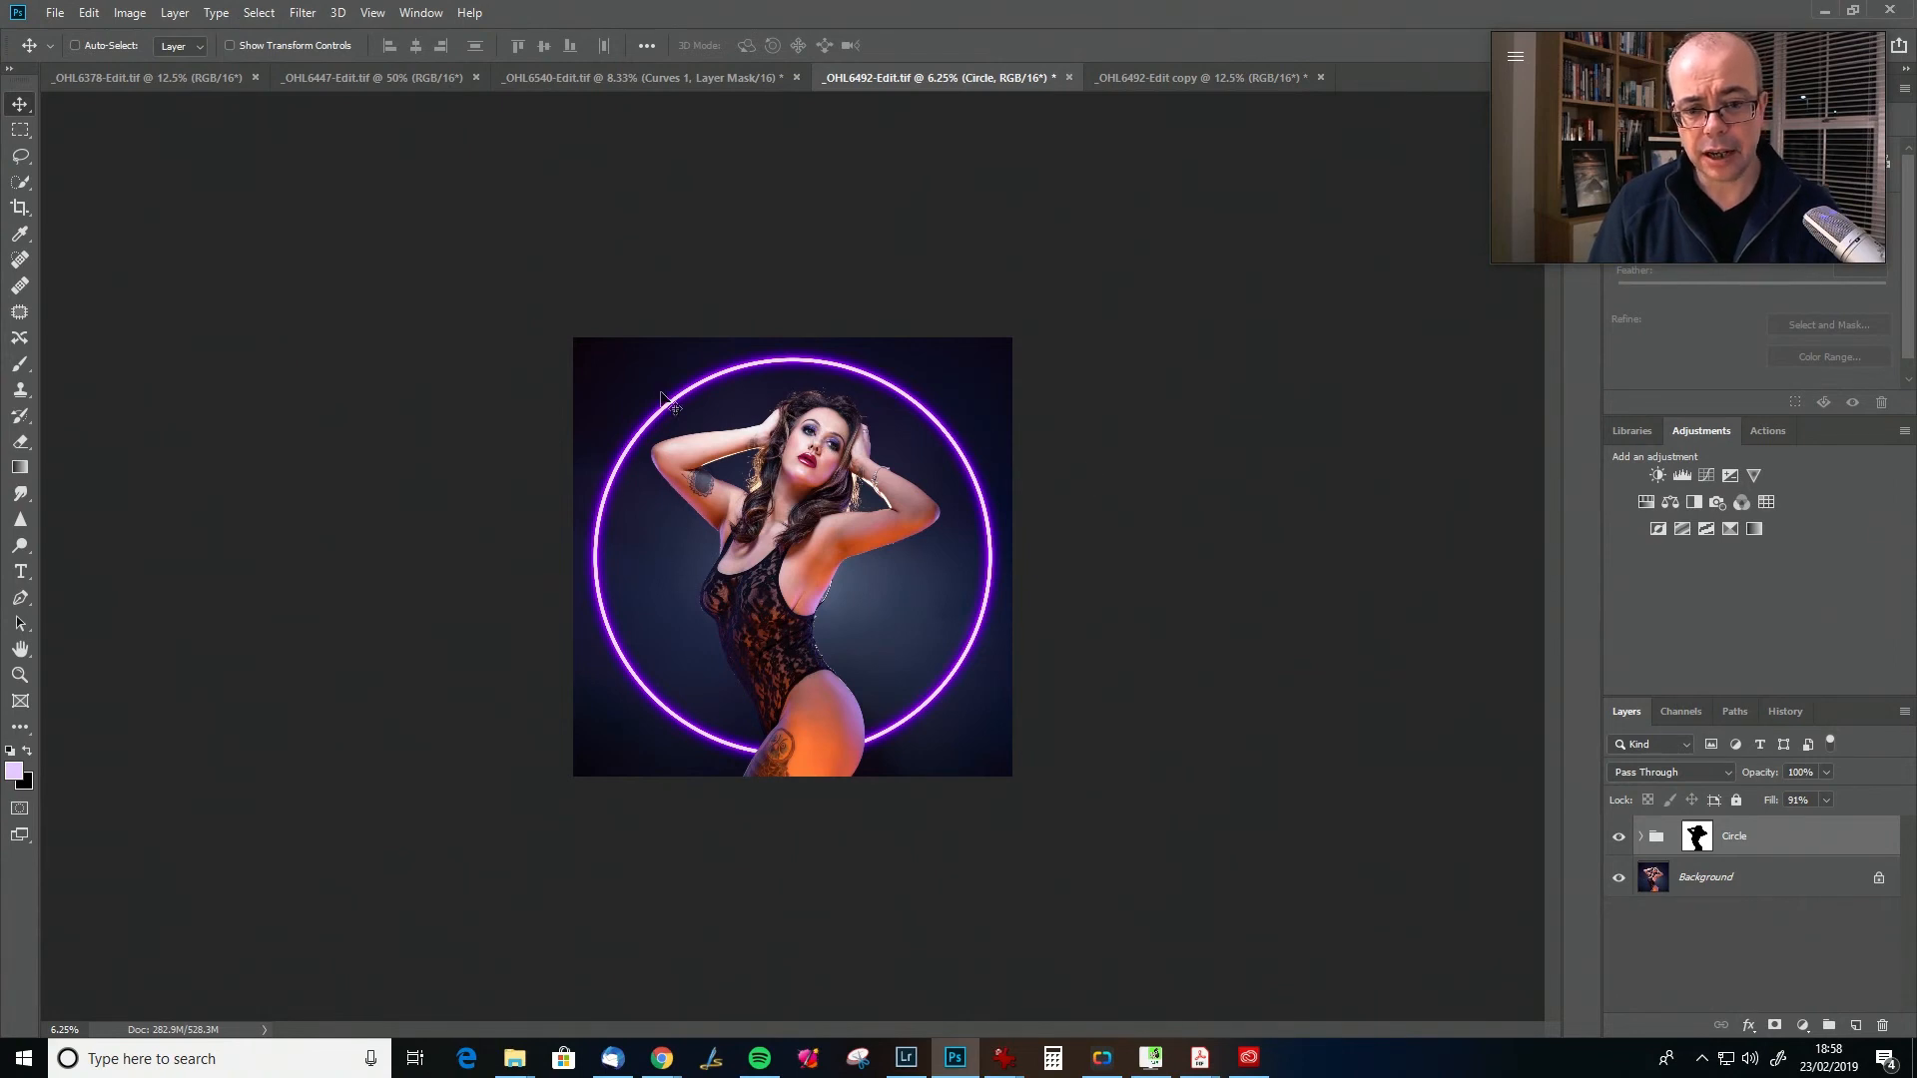
- Compare the portrait without and with the Circle group, and set the group's fill to 81%
{"action": "left_click", "coordinate": [1618, 837]}
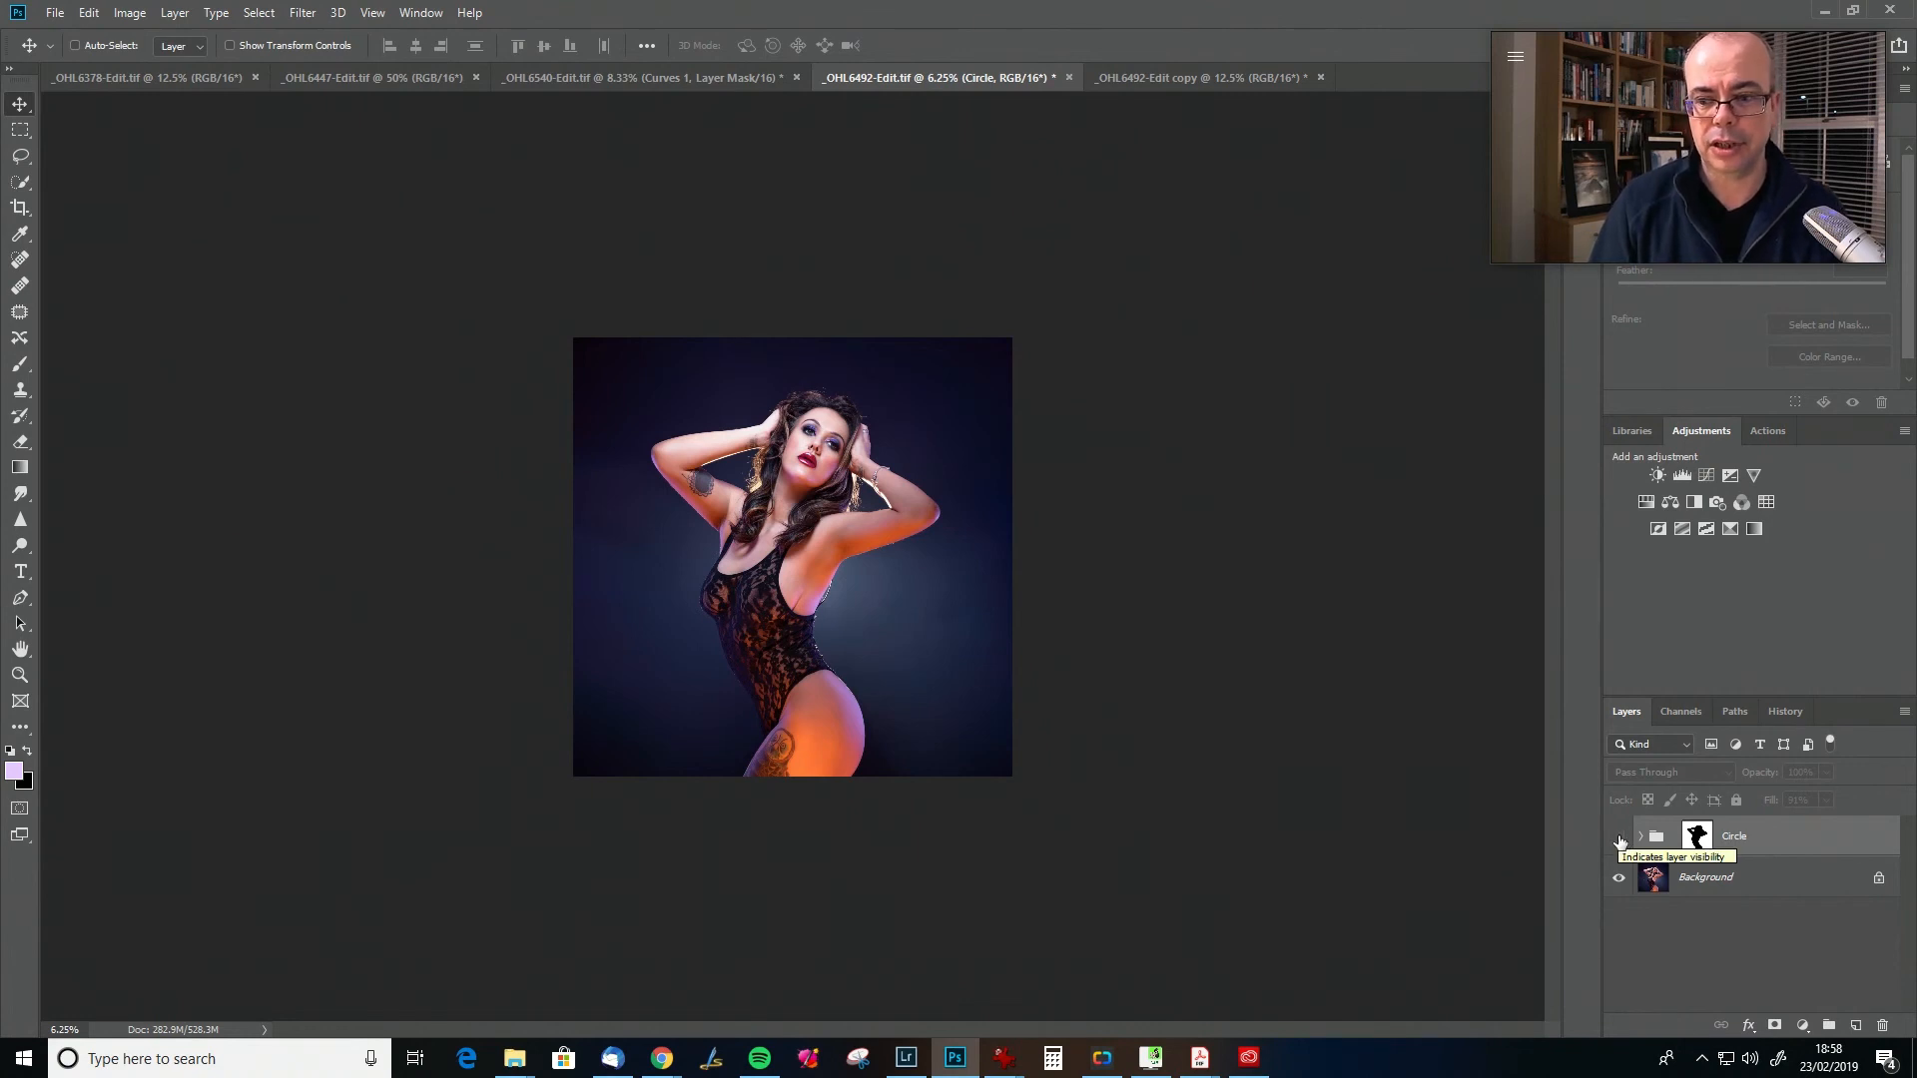
{"action": "left_click", "coordinate": [1620, 839]}
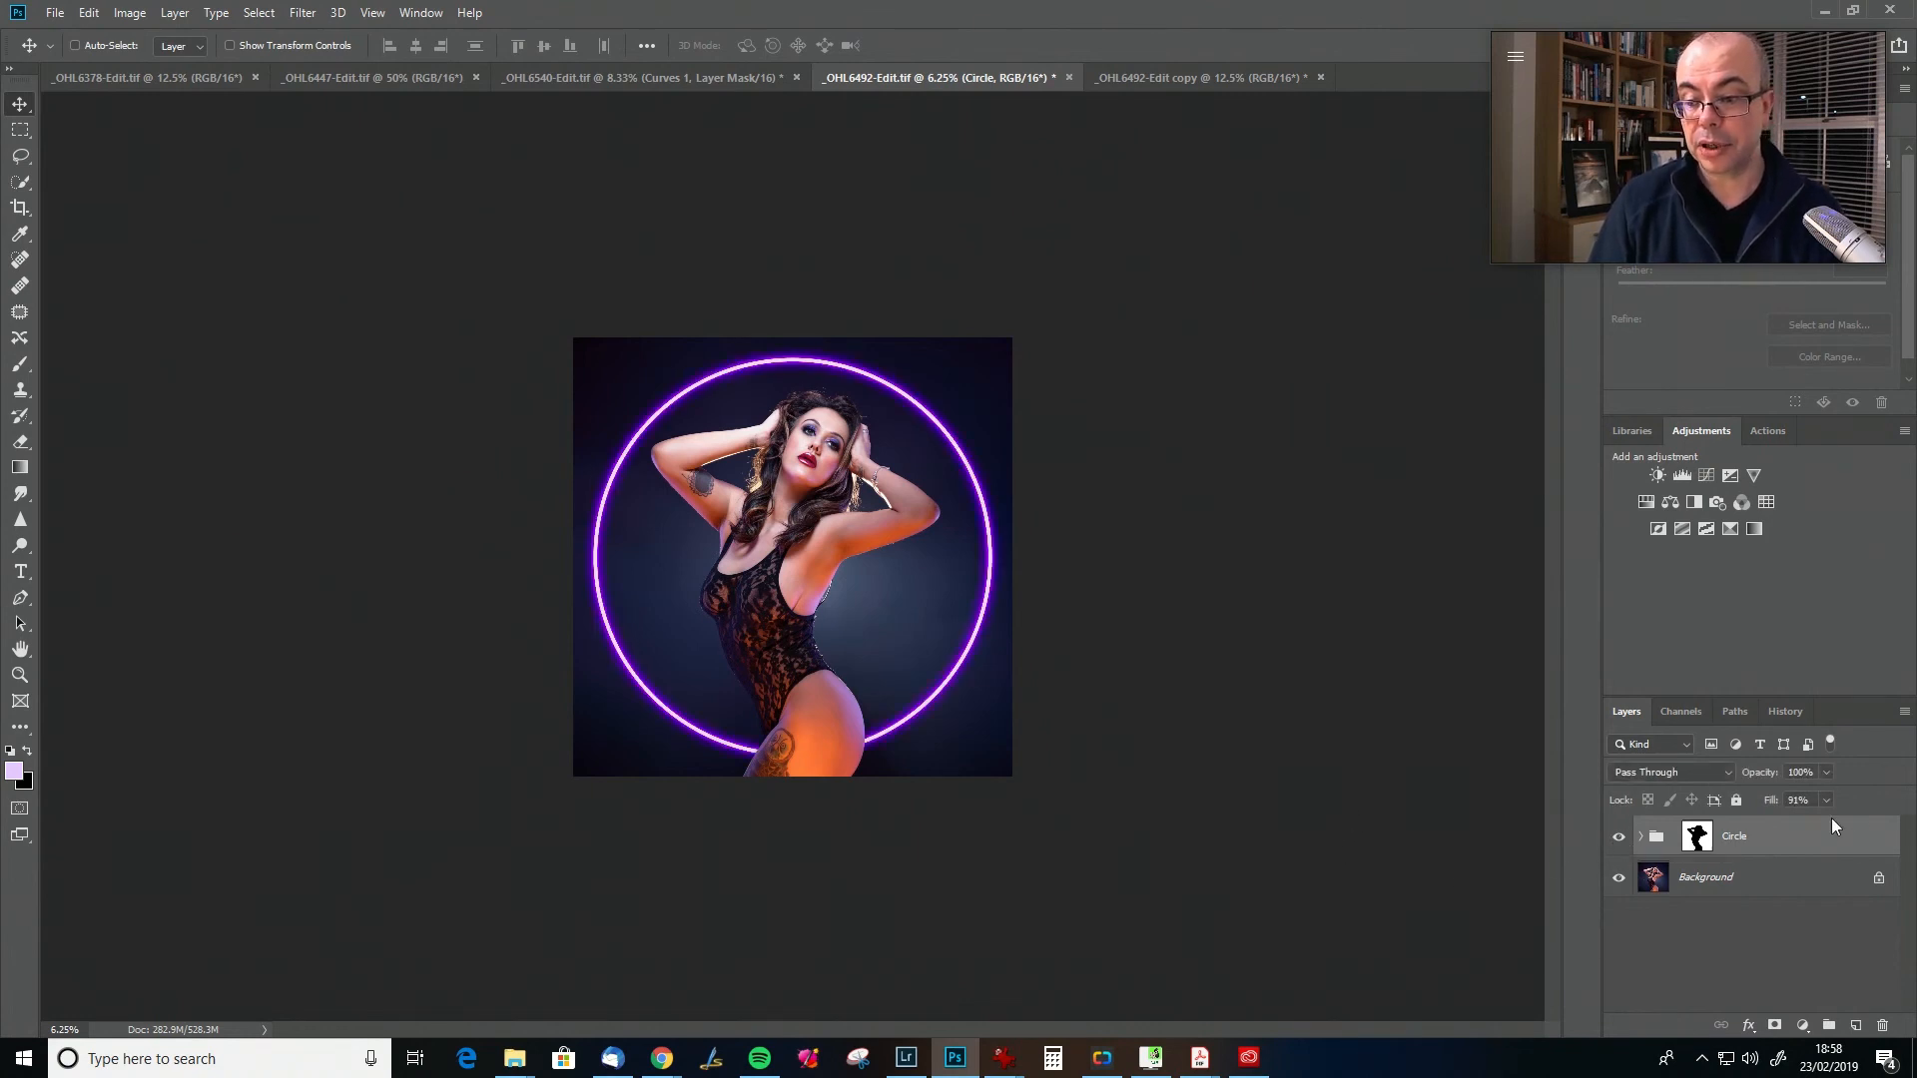
{"action": "left_click_drag", "start_coordinate": [1777, 809], "coordinate": [1763, 809]}
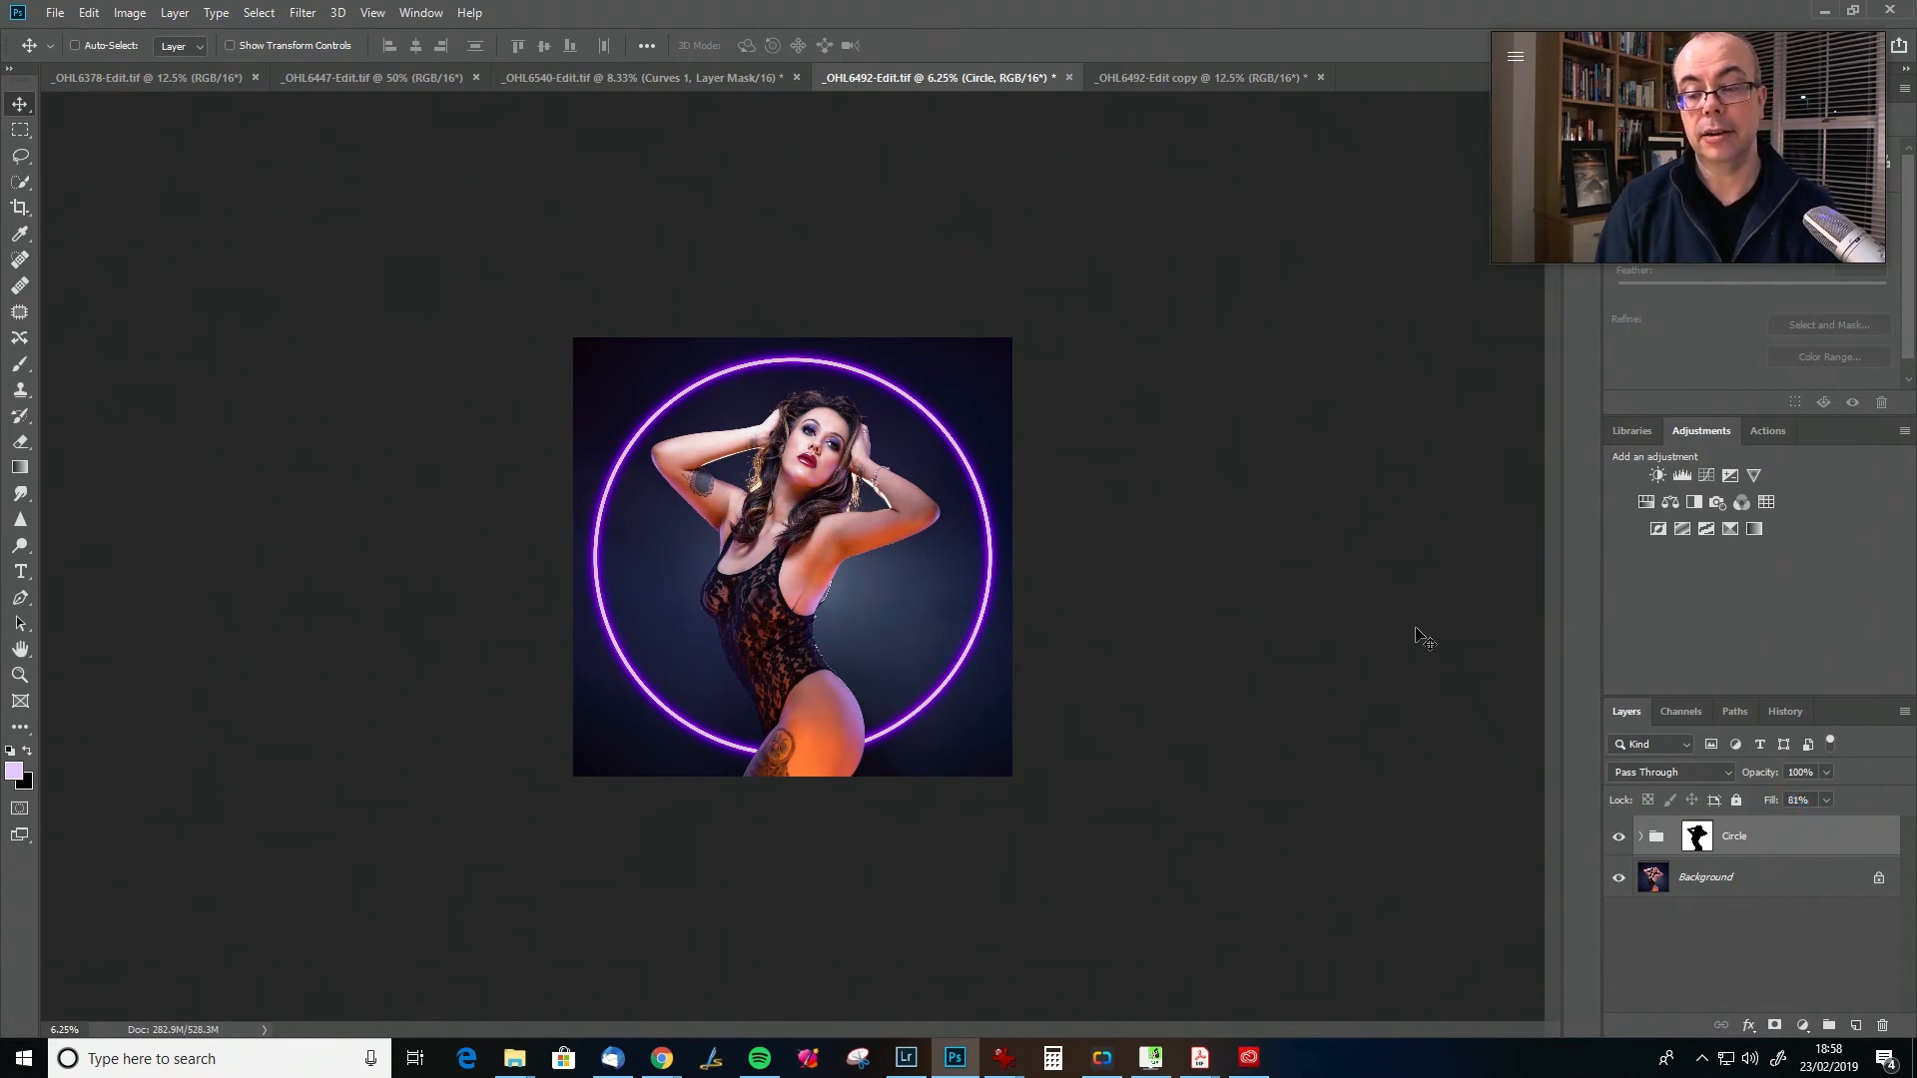
{"action": "key", "text": "ctrl+0"}
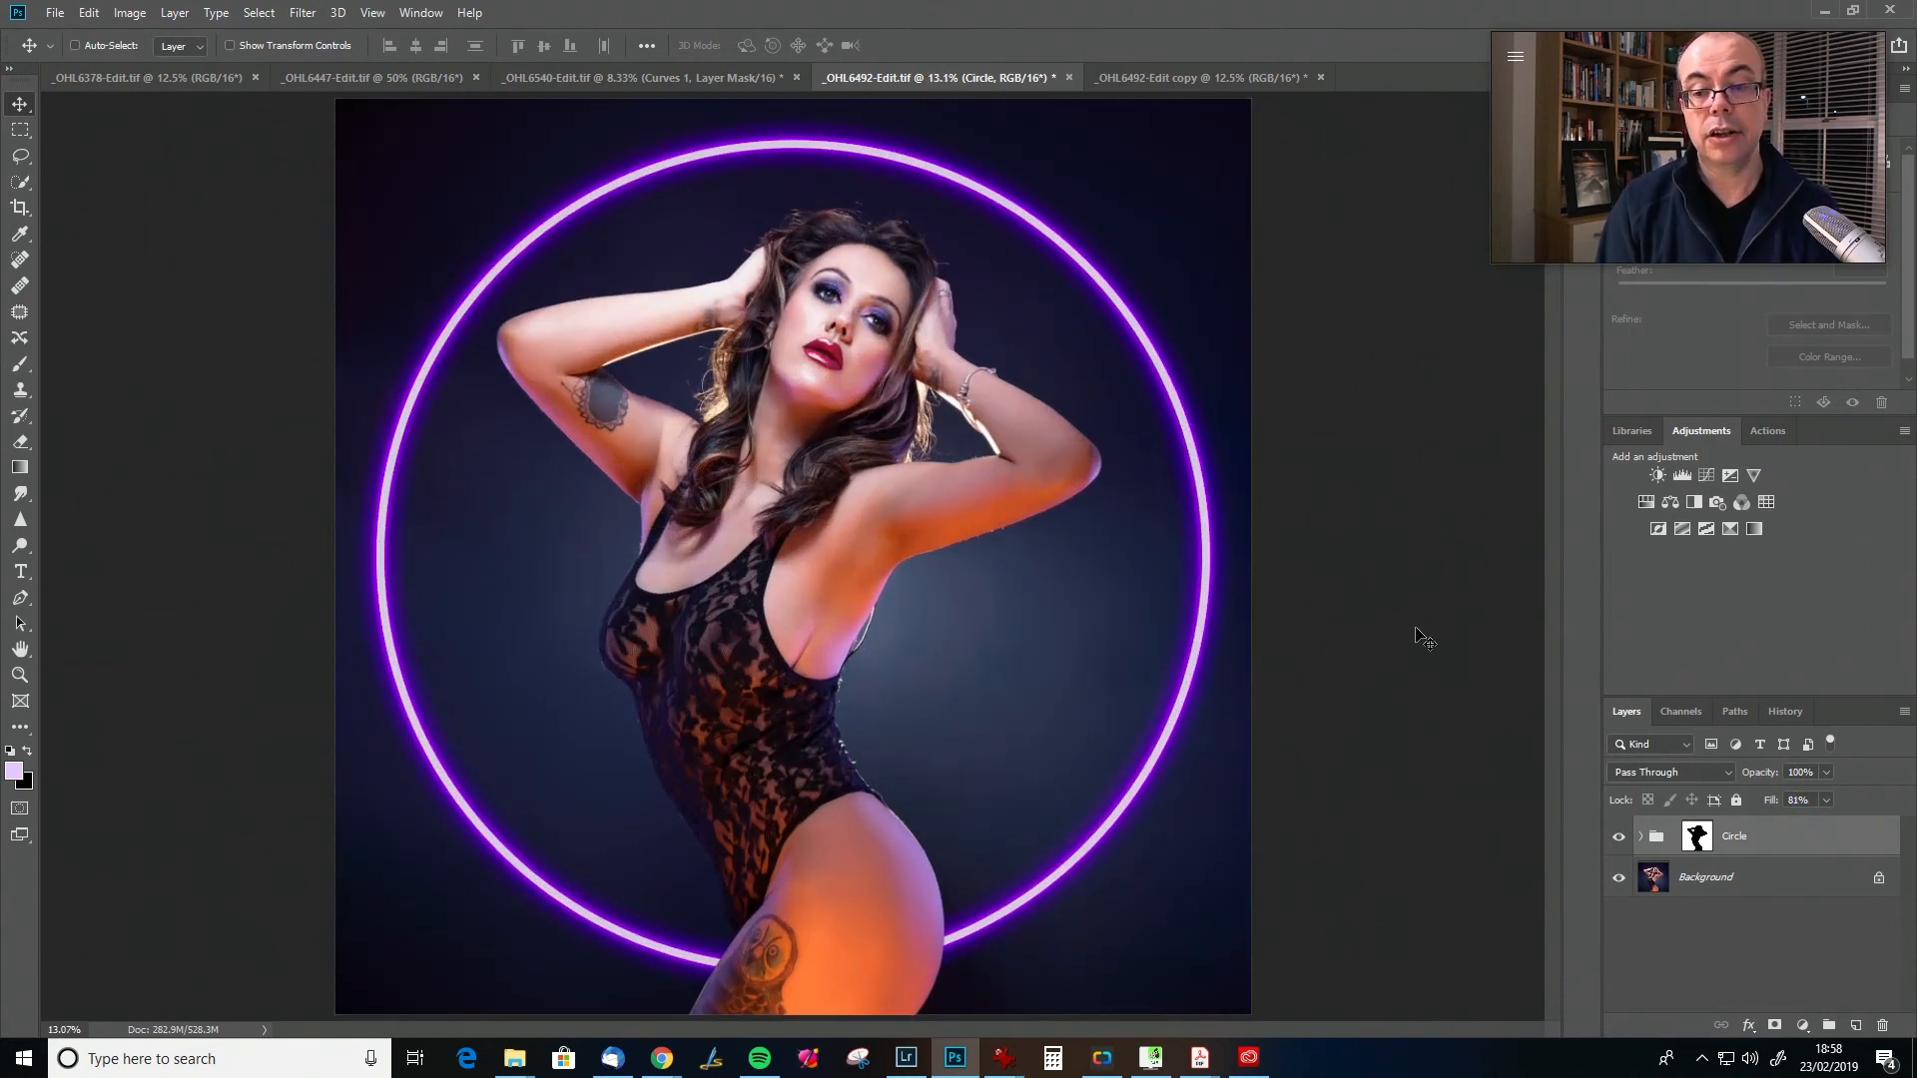